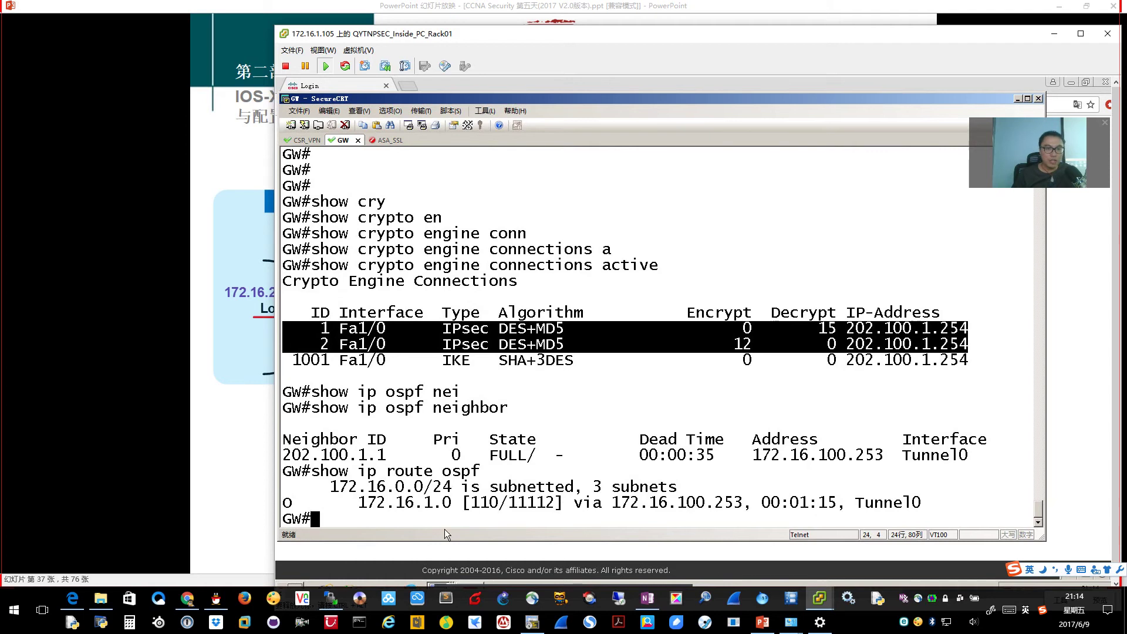
click(156, 430)
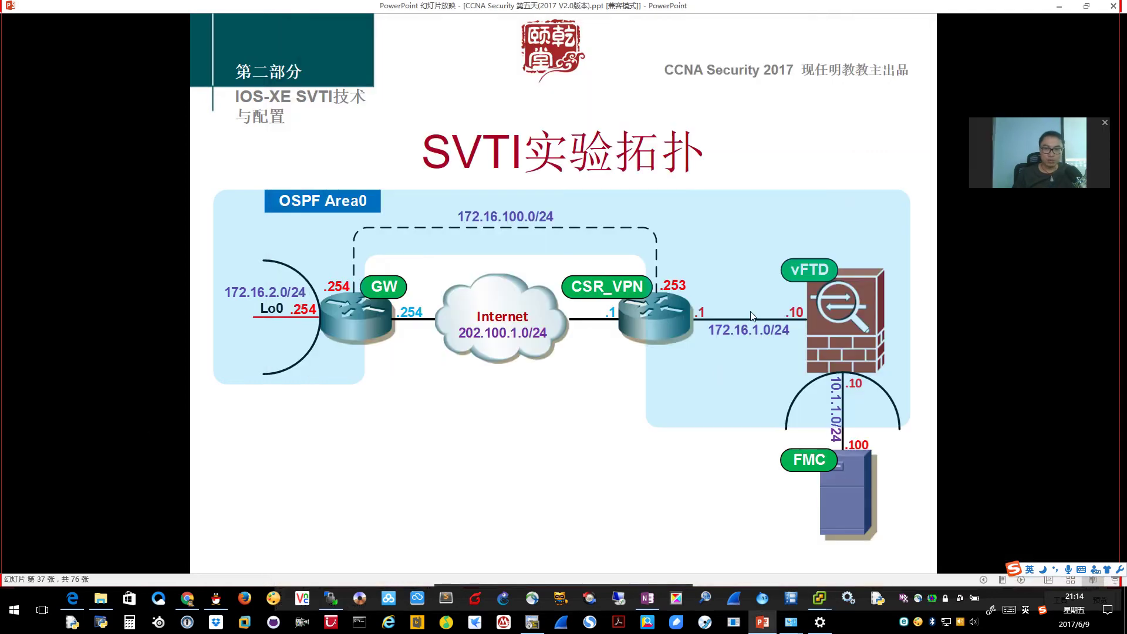
key(ctrl+shift+w)
mouse_move(761, 351)
mouse_down()
mouse_move(693, 308)
mouse_move(797, 335)
mouse_move(757, 345)
mouse_up()
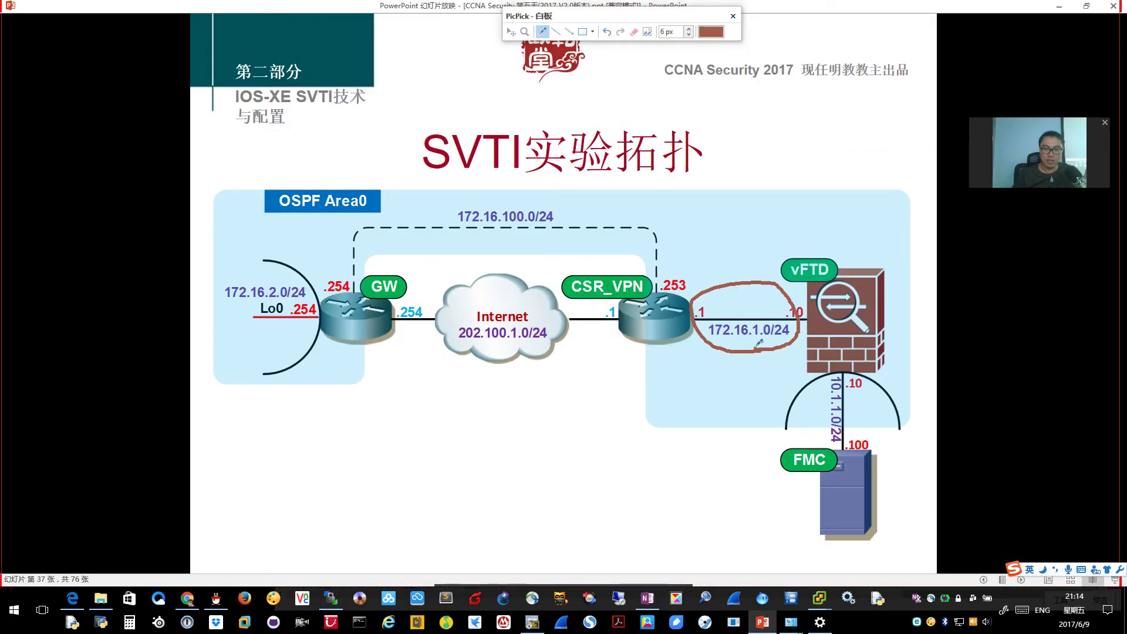
mouse_move(824, 226)
mouse_down()
mouse_move(782, 318)
mouse_move(920, 352)
mouse_move(814, 230)
mouse_up()
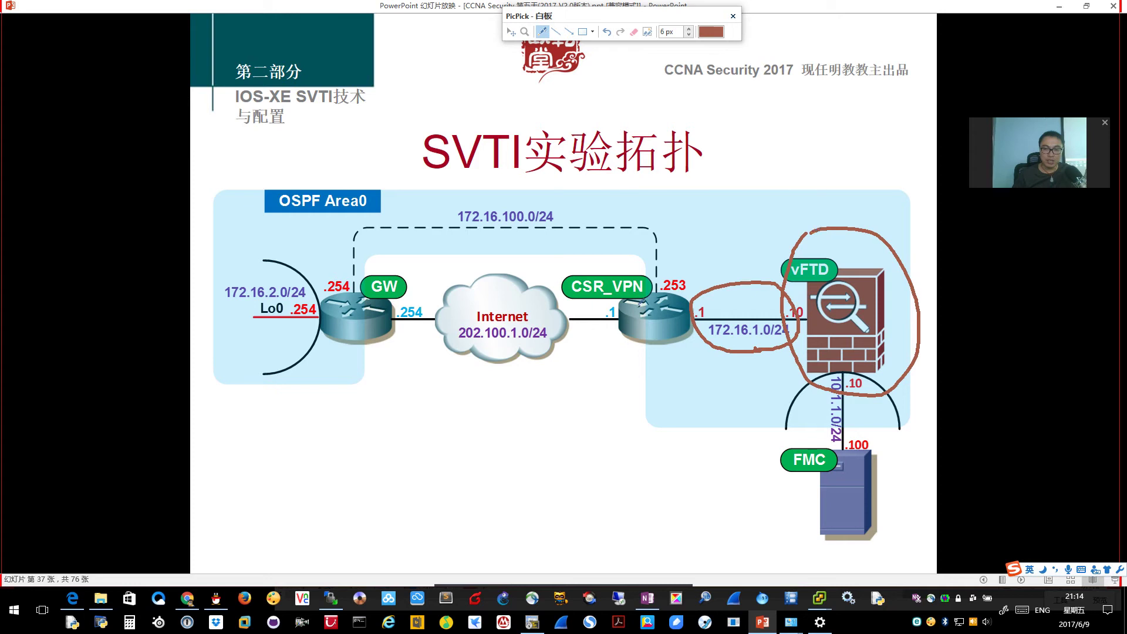
mouse_move(636, 304)
mouse_down()
mouse_move(697, 310)
mouse_move(646, 271)
mouse_up()
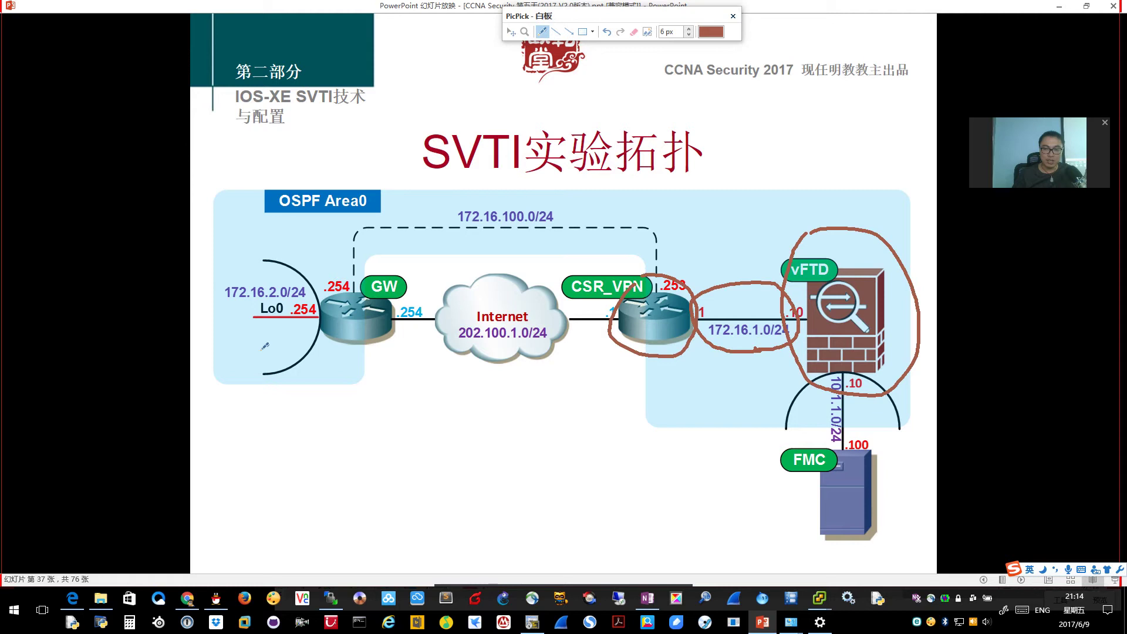
mouse_move(264, 347)
mouse_down()
mouse_move(365, 305)
mouse_move(346, 325)
mouse_up()
click(732, 15)
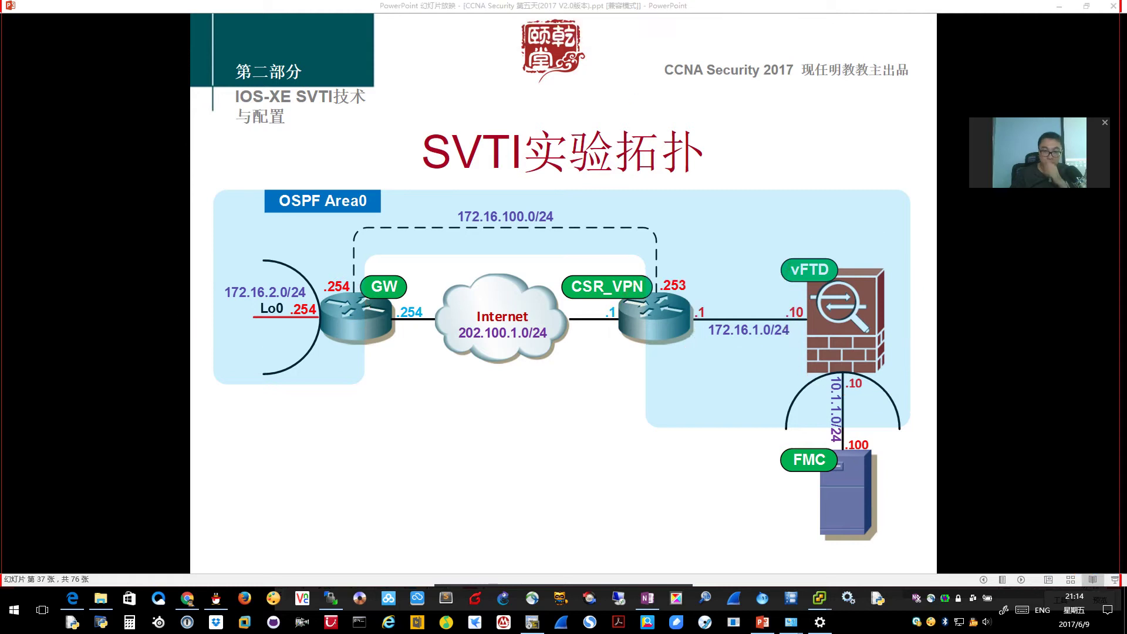
mouse_move(791, 622)
click(870, 550)
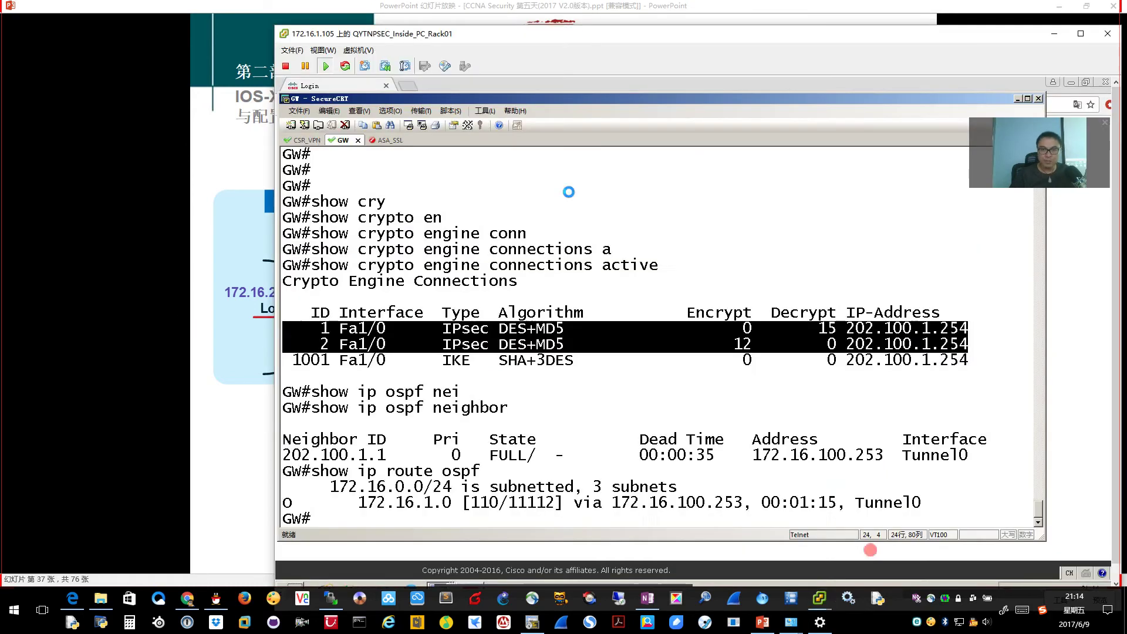
- On CSR_VPN, run show ip route ospf and highlight 172.16.2.0/24 learned via Tunnel0
click(306, 140)
text(s)
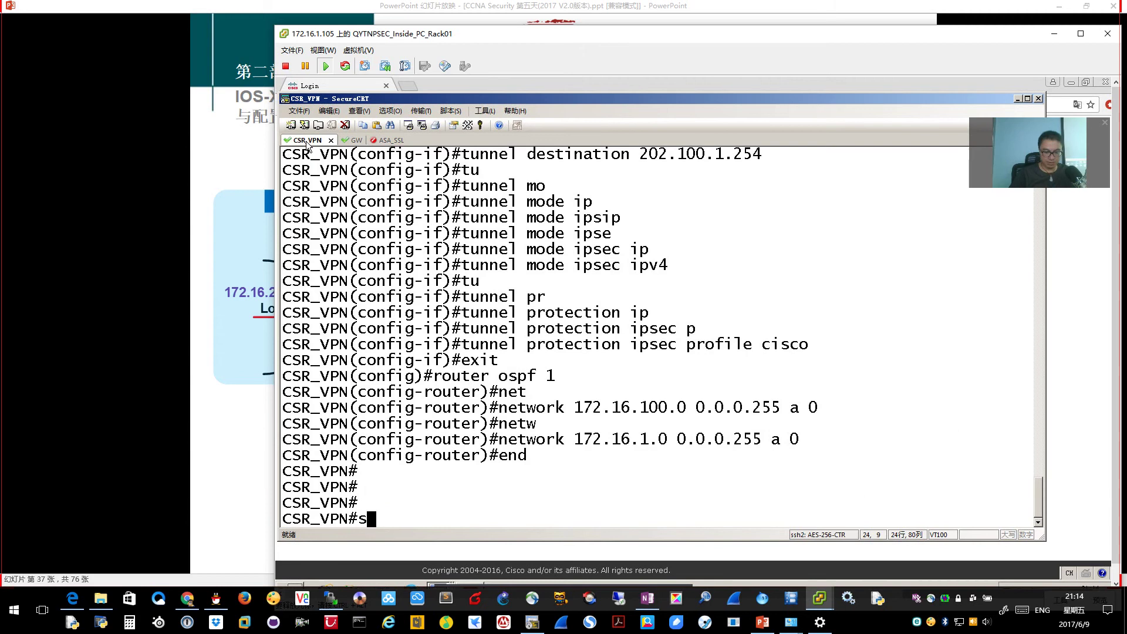
text(how ip route ospf)
key(Return)
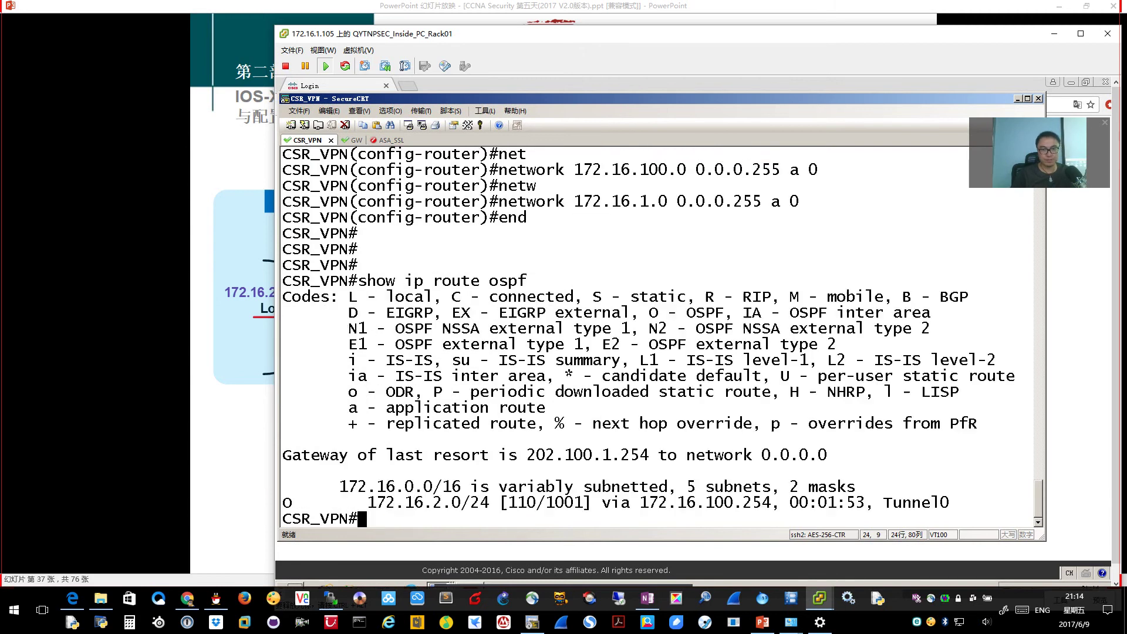
drag(282, 487, 610, 503)
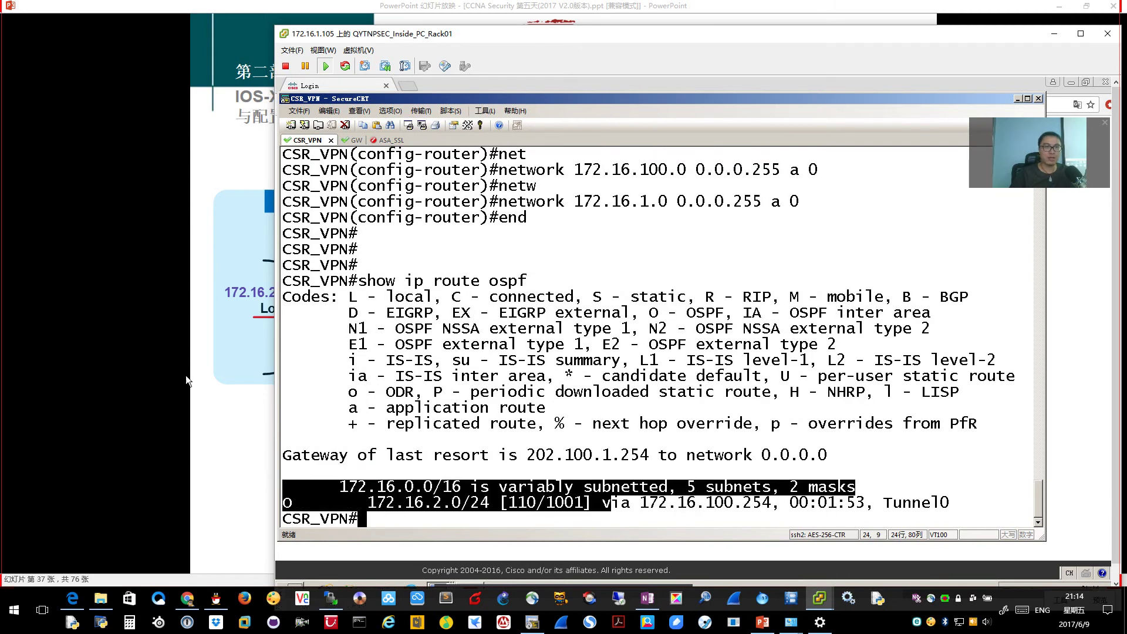
- Review the topology and GW SVTI configuration slides, then return to the CSR_VPN session
click(186, 376)
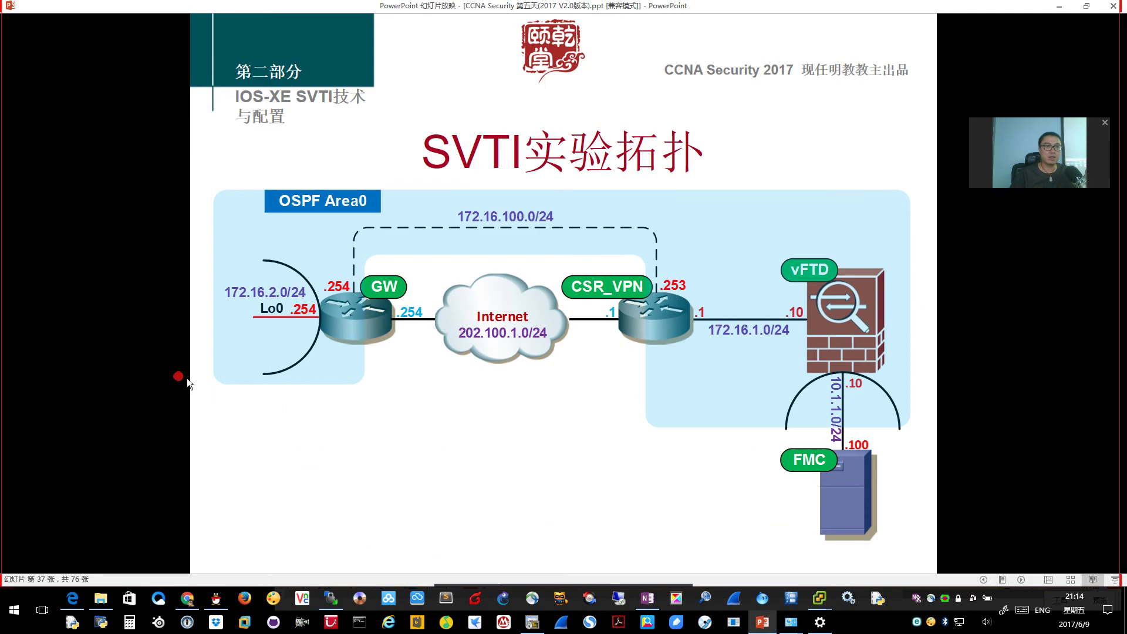
click(632, 413)
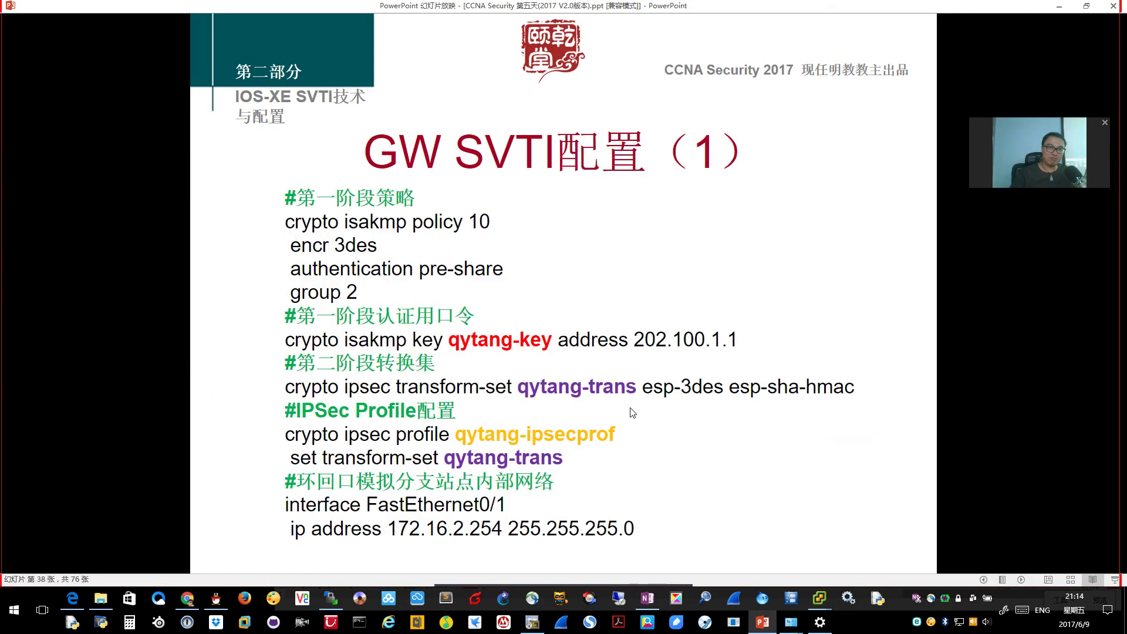
scroll(632, 412, up, 1)
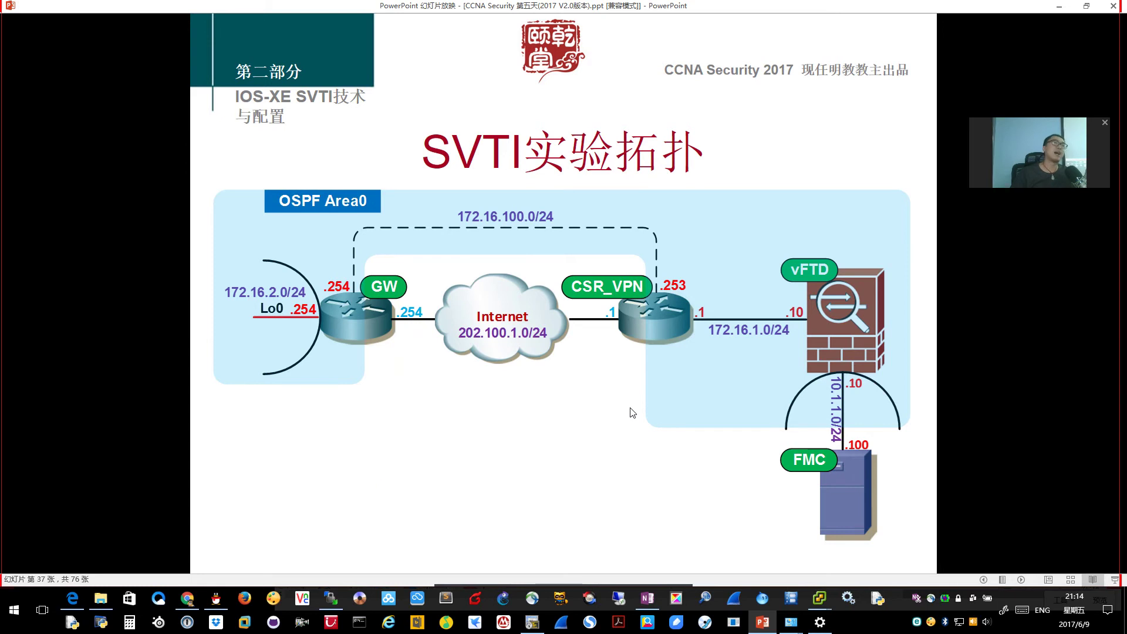
click(632, 413)
scroll(632, 412, up, 1)
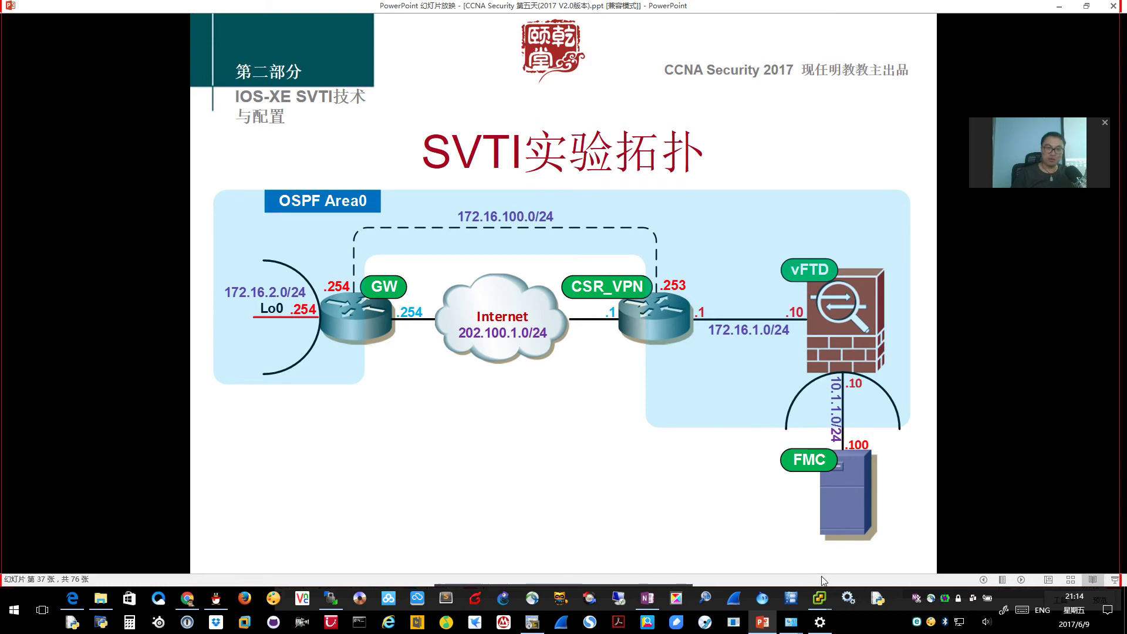
mouse_move(823, 604)
click(884, 546)
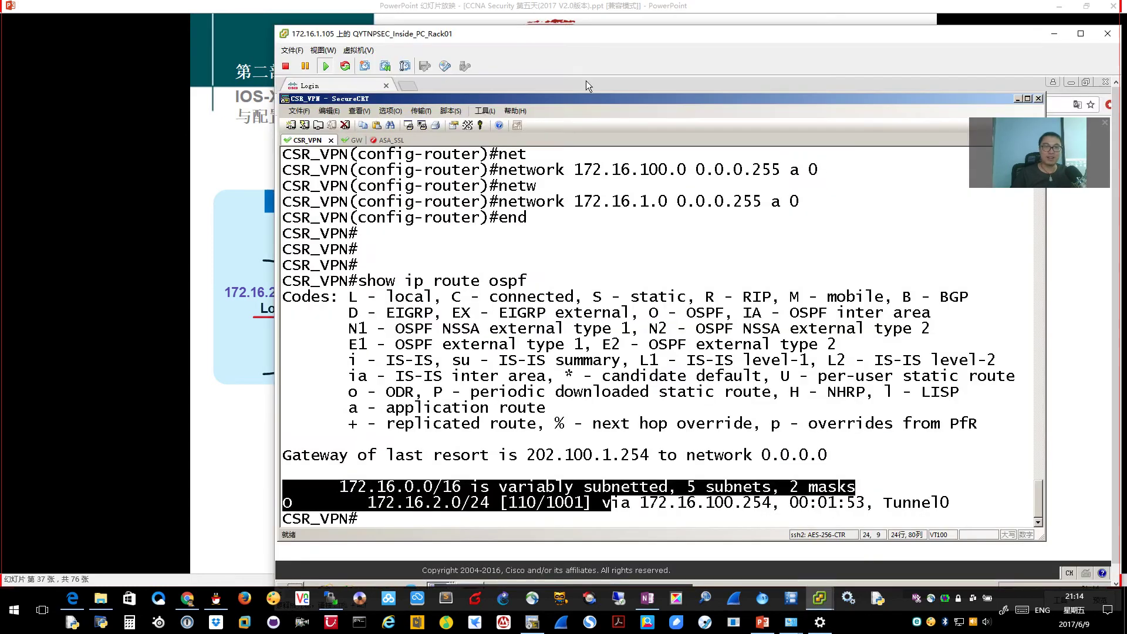
- Log back into Firepower Management Center with the admin username and password
click(646, 77)
click(879, 272)
text(admin)
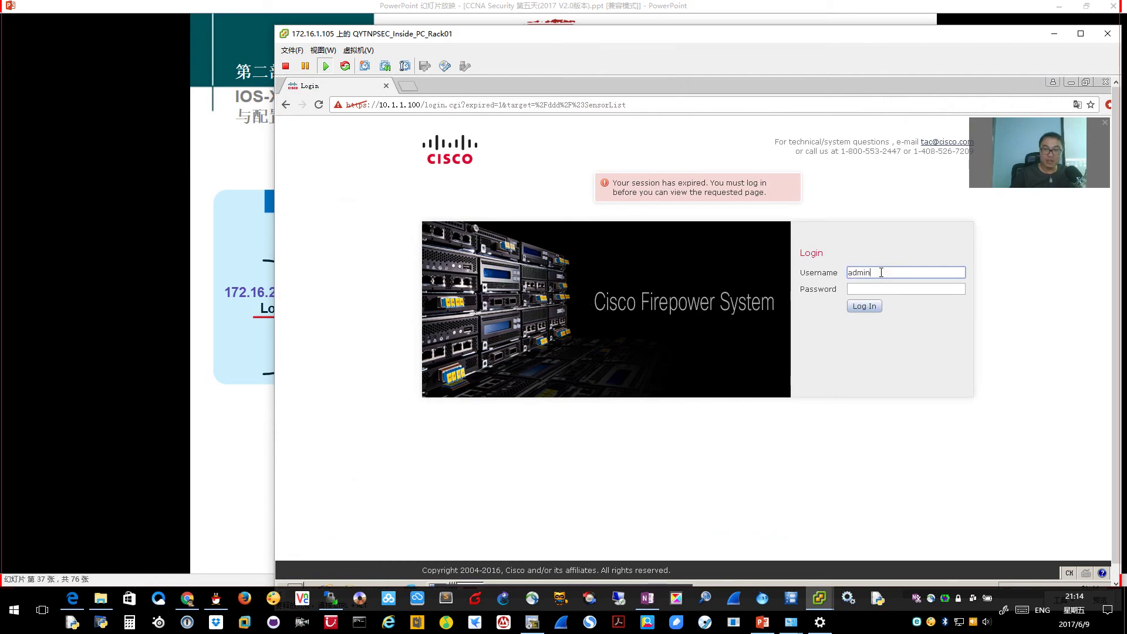
key(Tab)
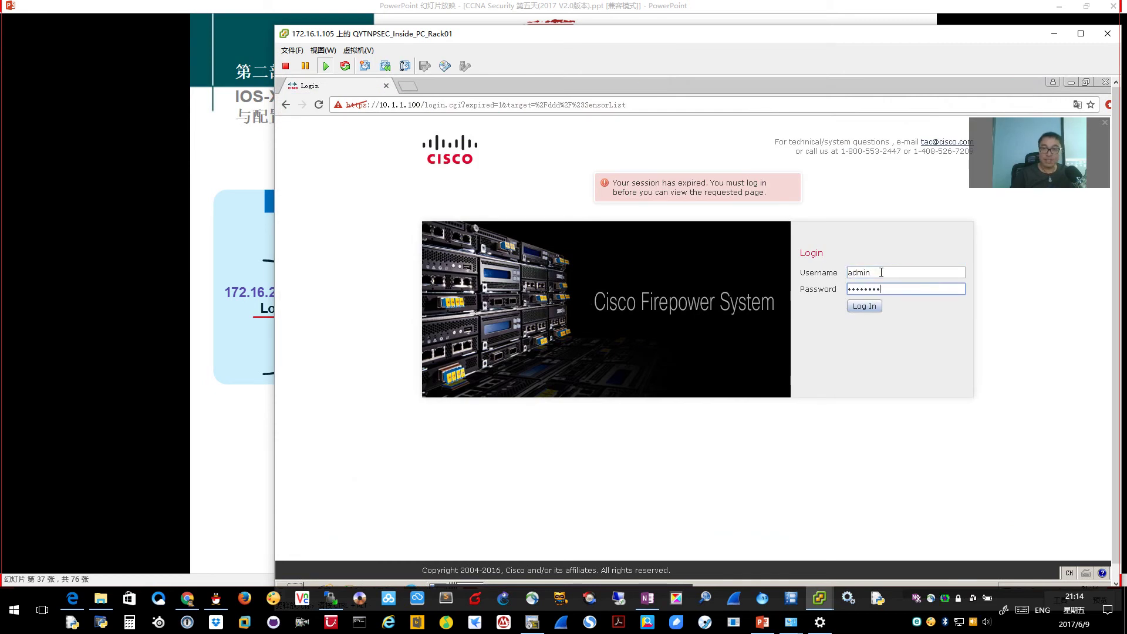
key(Return)
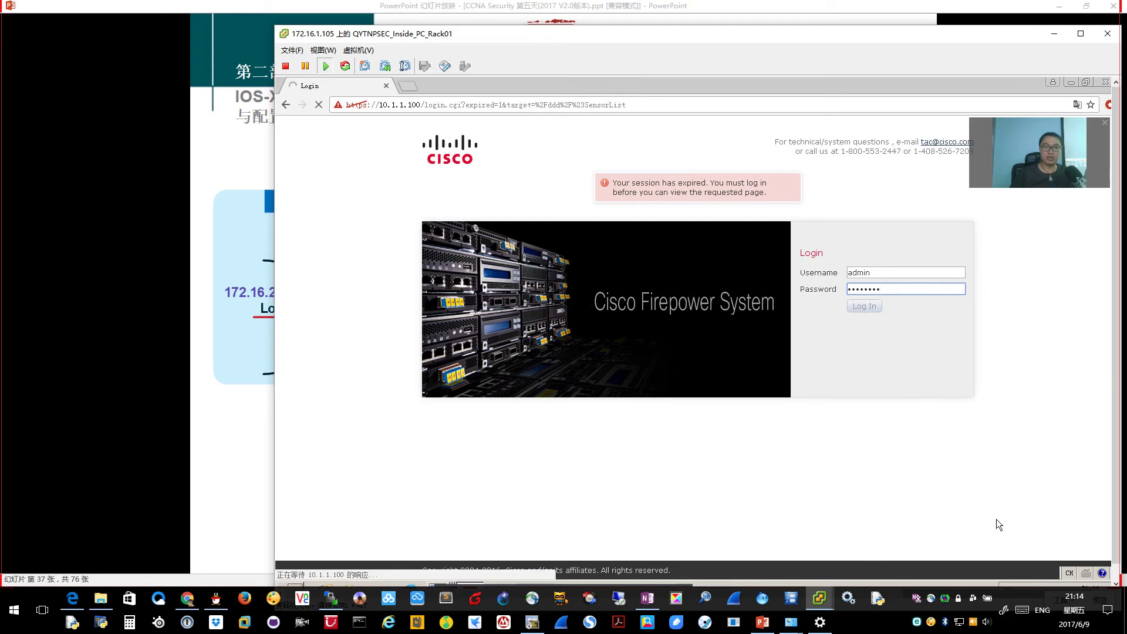
- Advance the slides to the vFTD OSPF slide, then return to the Firepower console
key(alt+Tab)
key(Down)
key(Down)
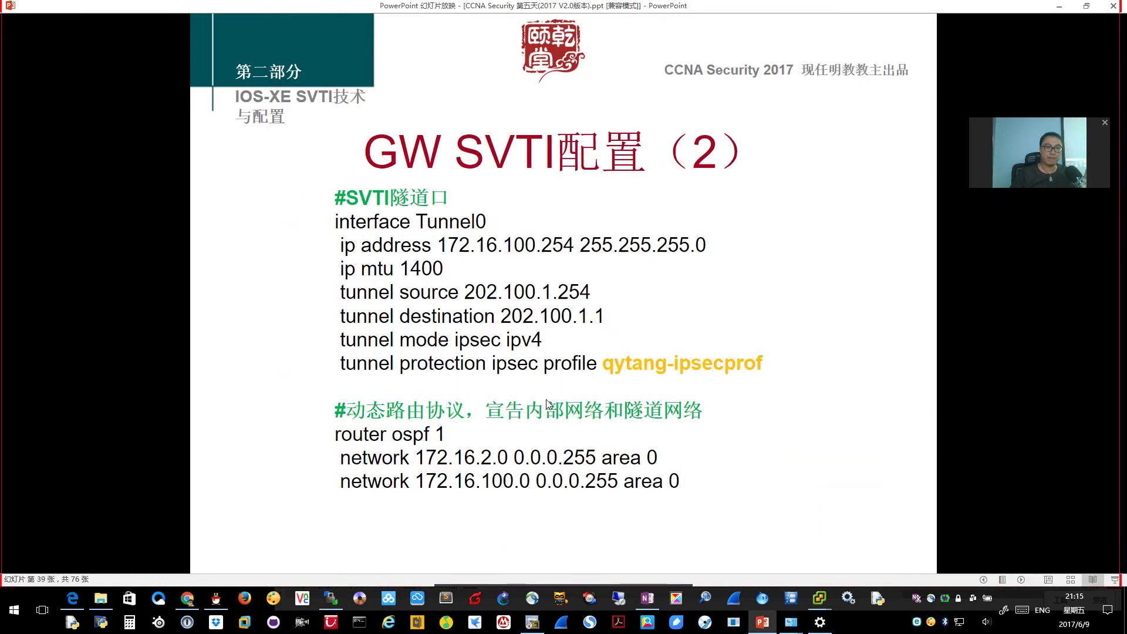
key(Down)
key(Down)
key(Down)
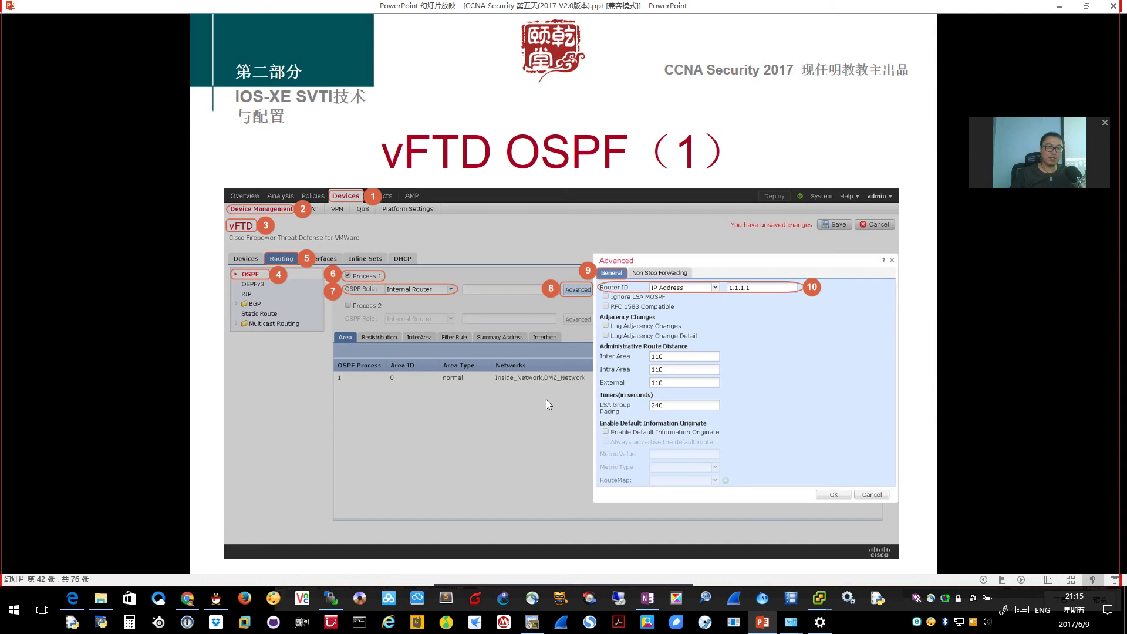
key(alt+Tab)
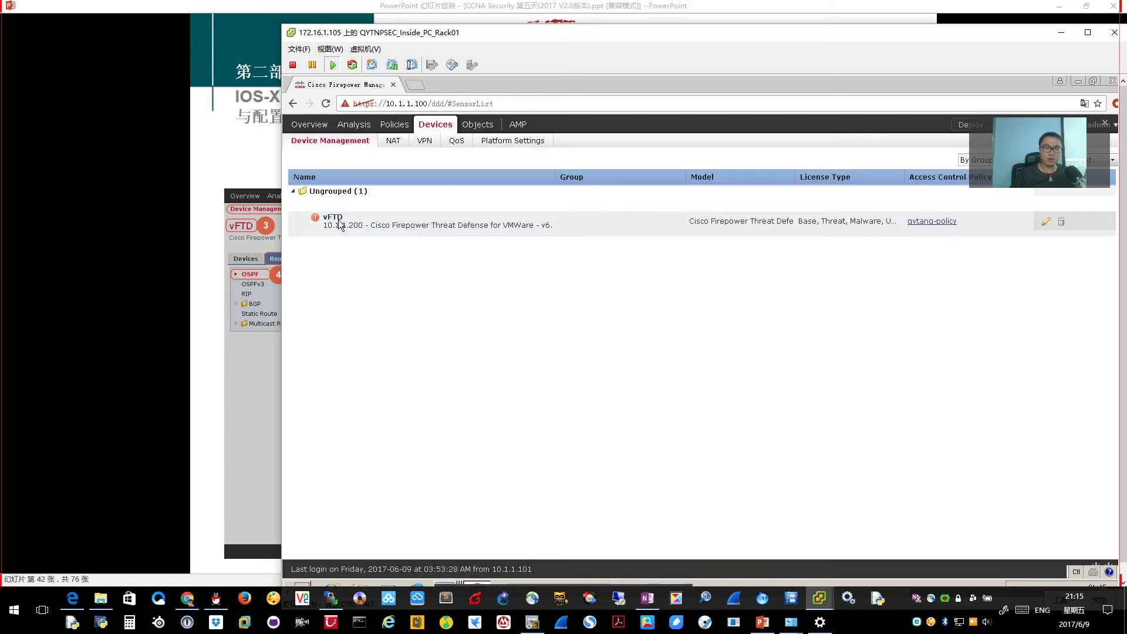
- Edit the vFTD device and show its Routing tab with the OSPF settings
click(334, 219)
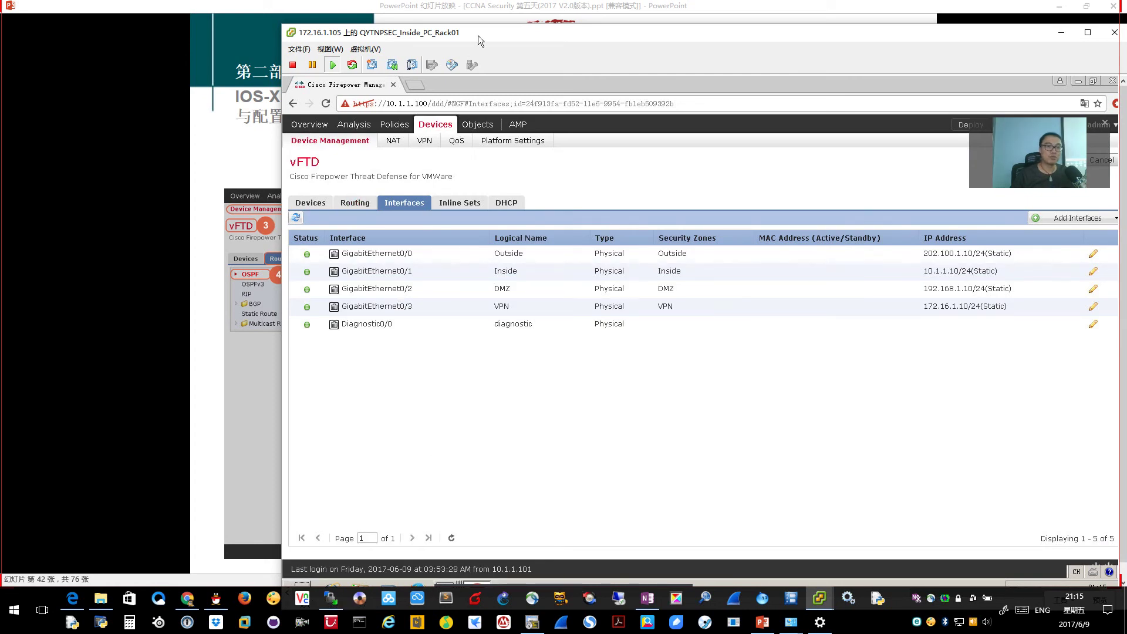
drag(488, 34, 659, 39)
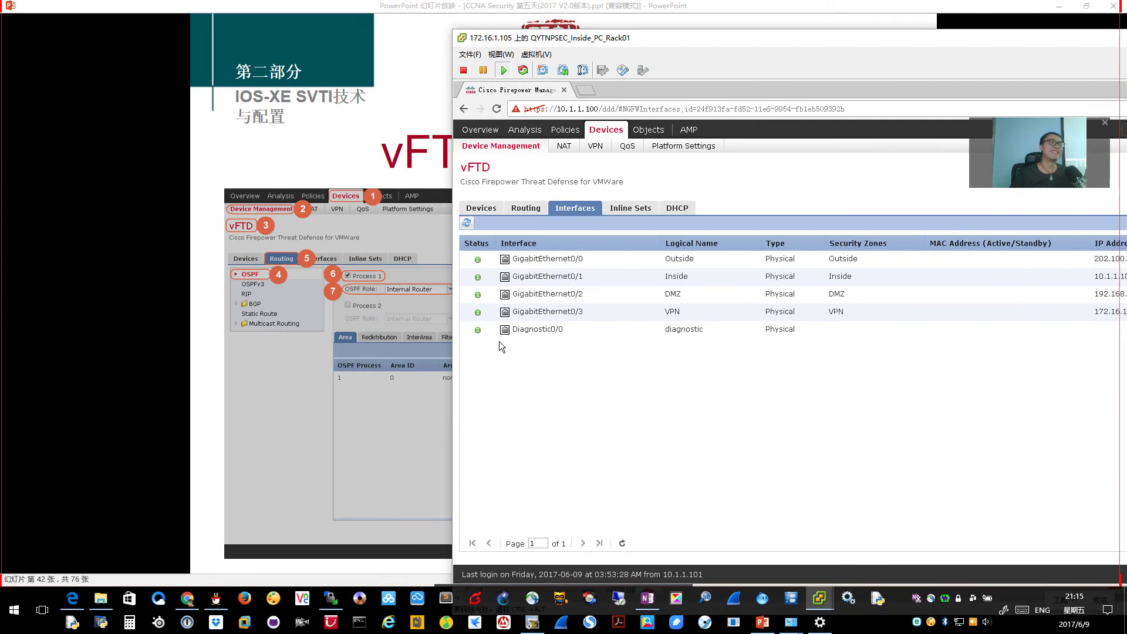
drag(566, 38, 398, 44)
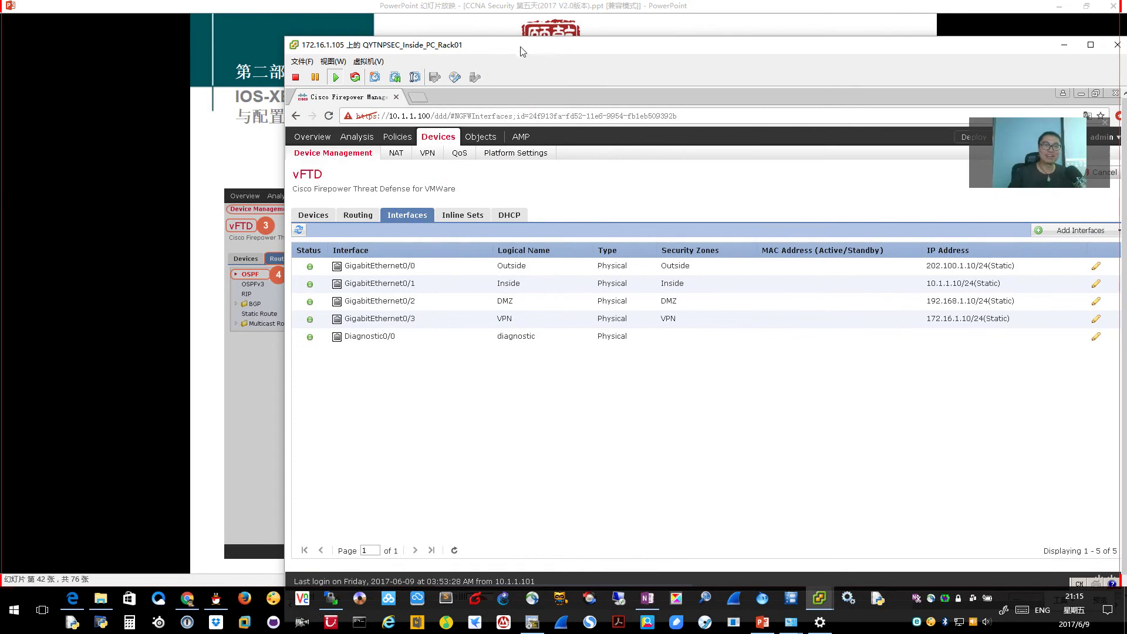
drag(521, 47, 671, 48)
click(506, 212)
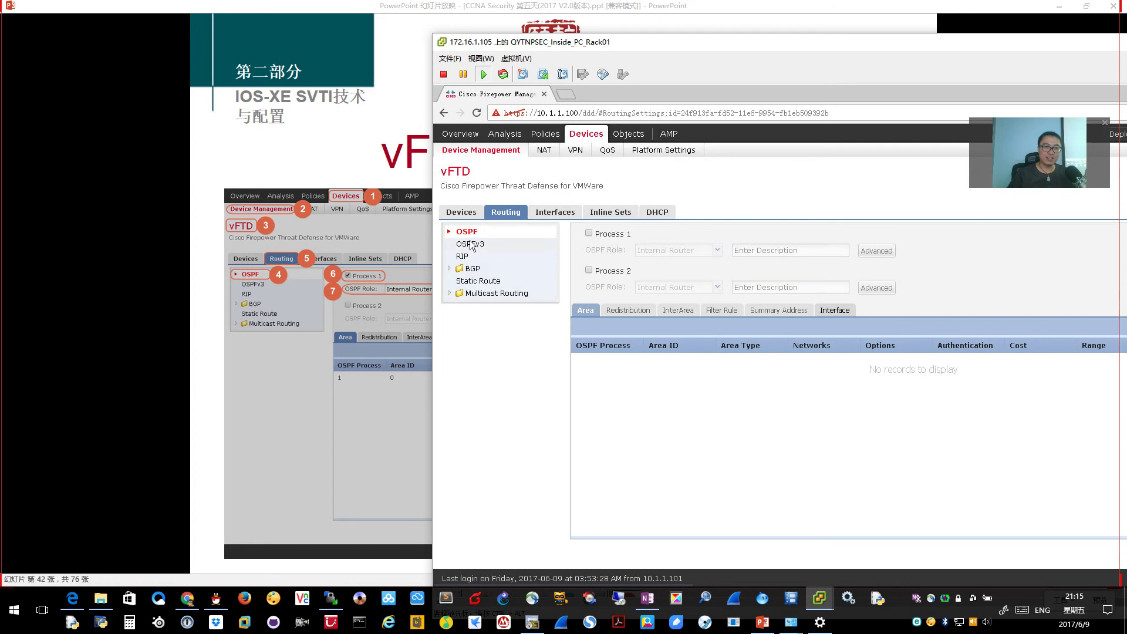
click(589, 233)
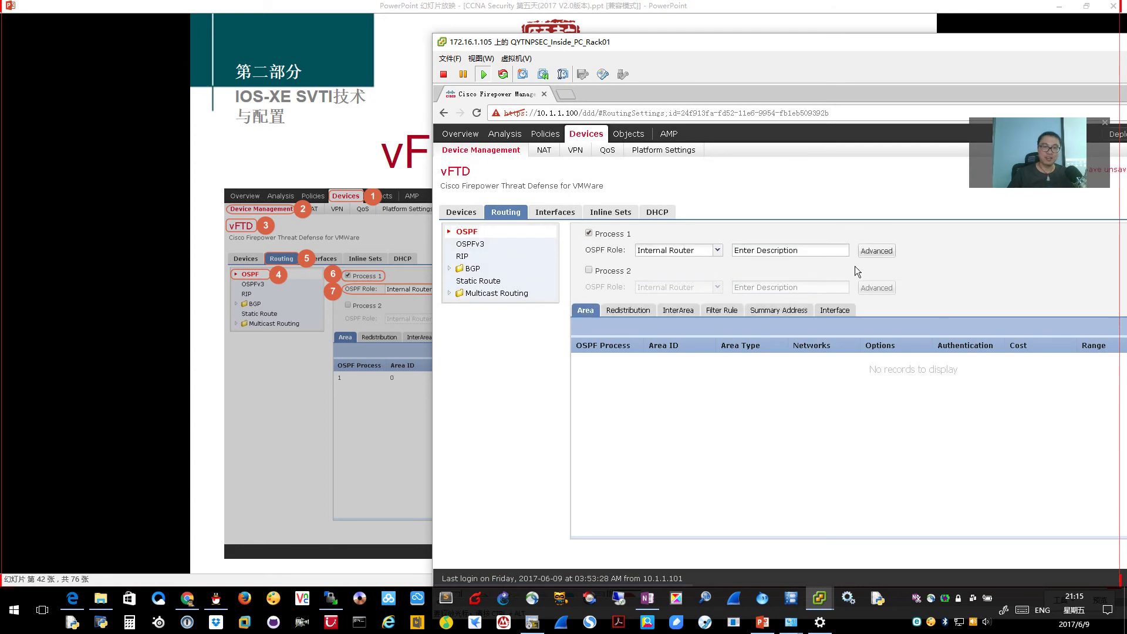
click(877, 251)
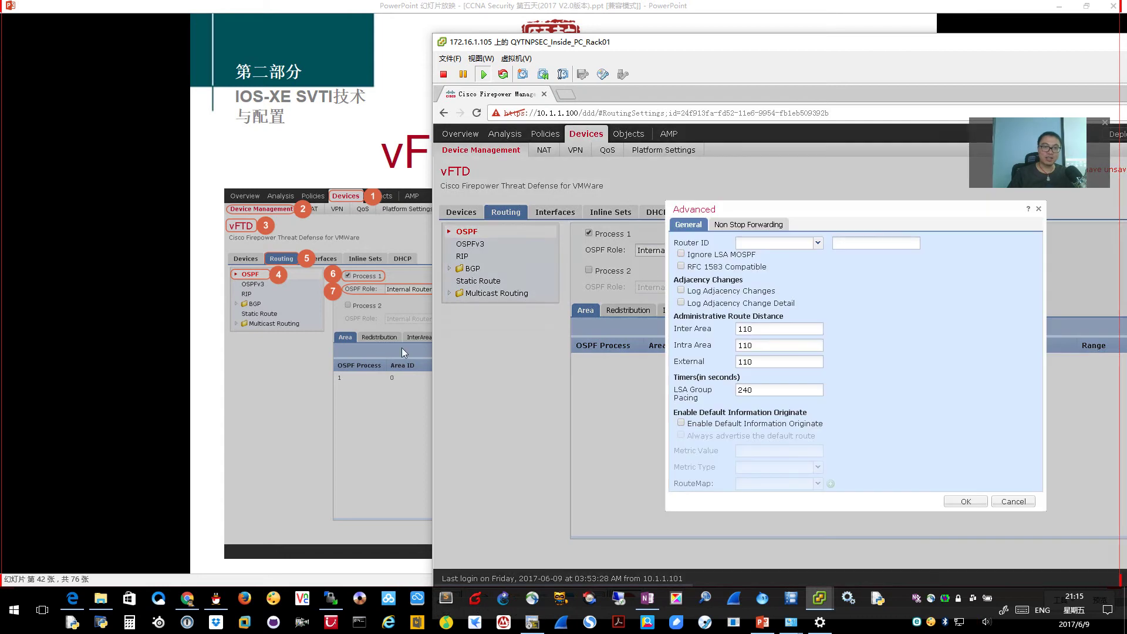
click(389, 358)
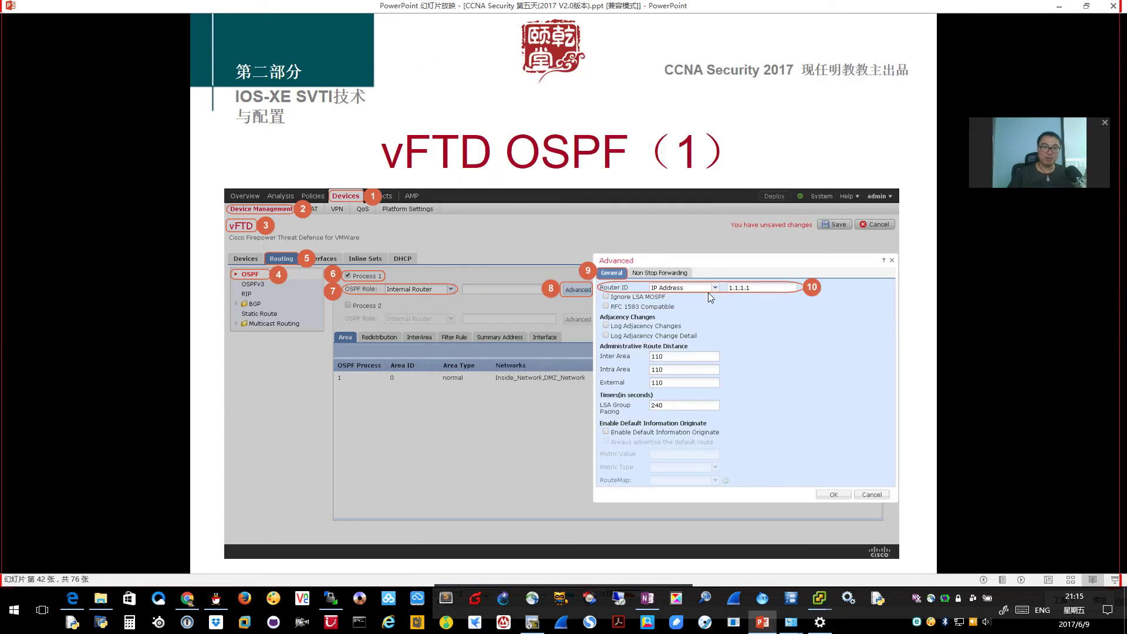
key(alt+Tab)
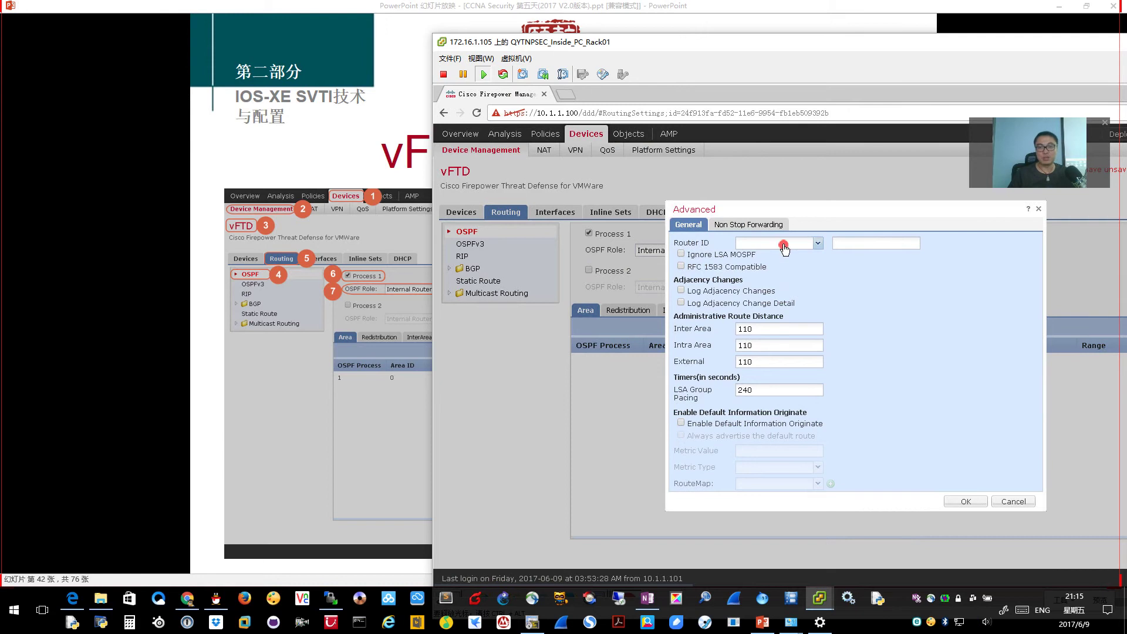
click(792, 244)
click(772, 269)
text(1.1)
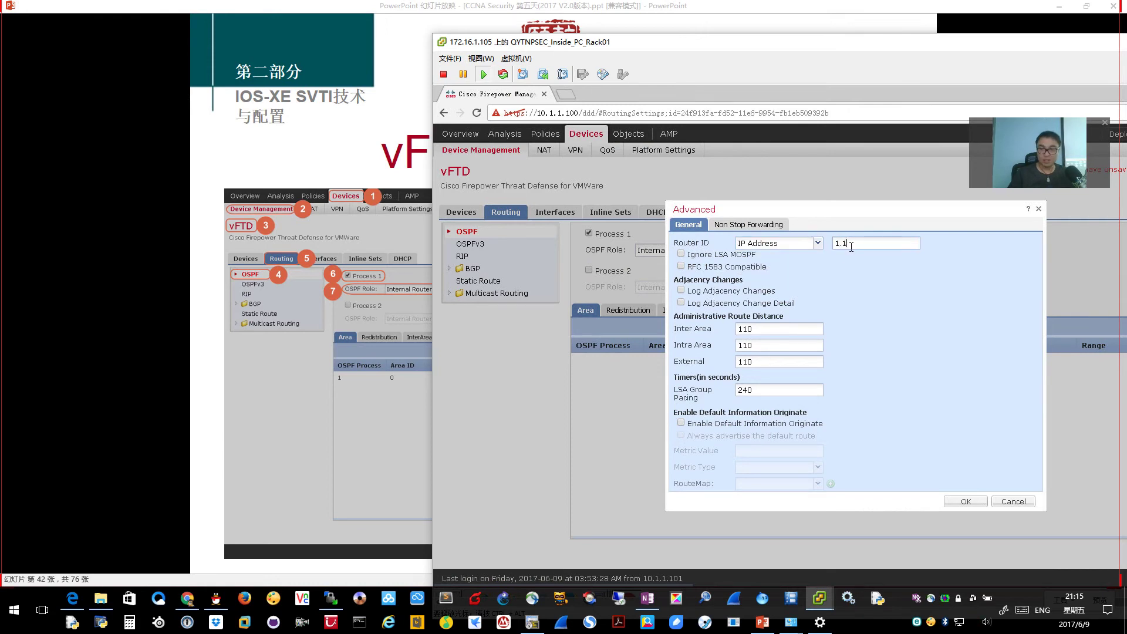
text(.1.1)
click(971, 499)
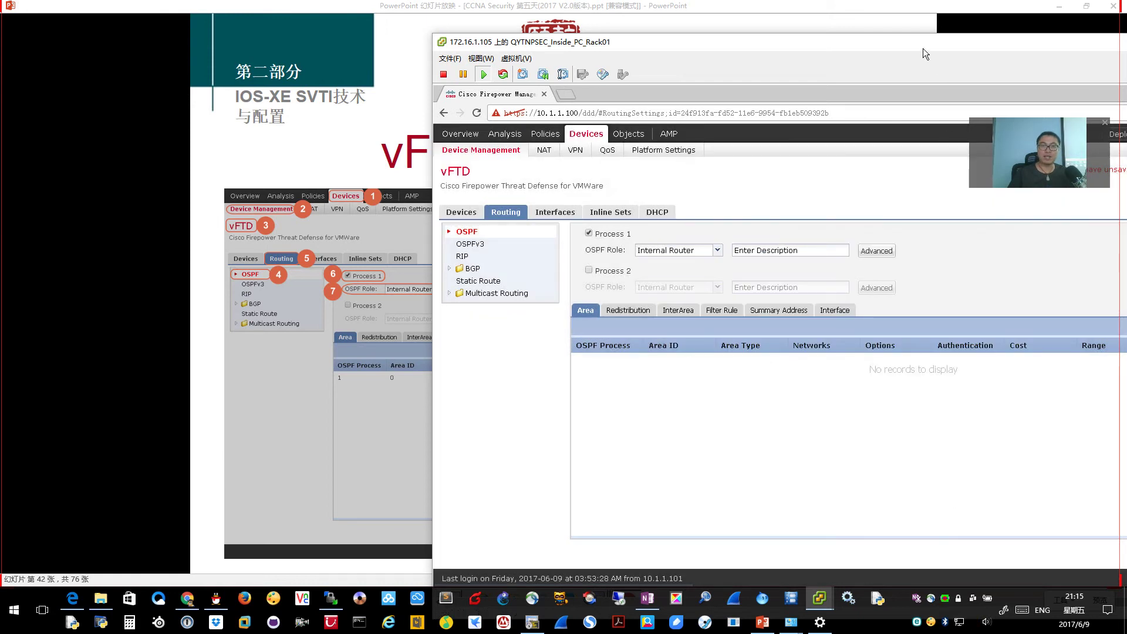
drag(922, 48, 790, 57)
click(1099, 336)
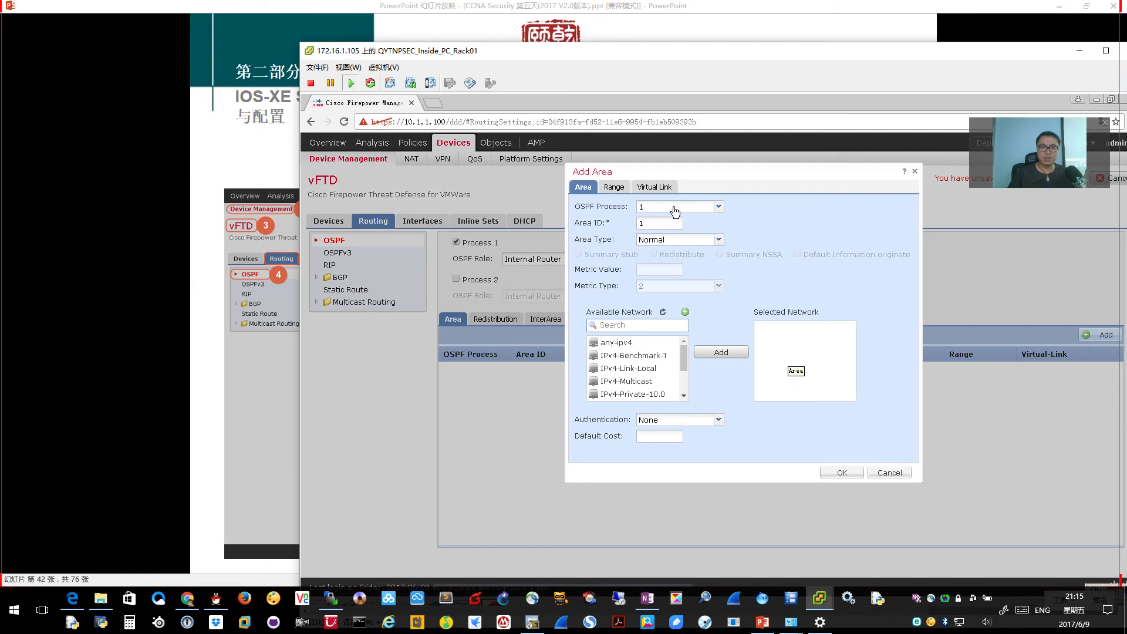
double_click(651, 223)
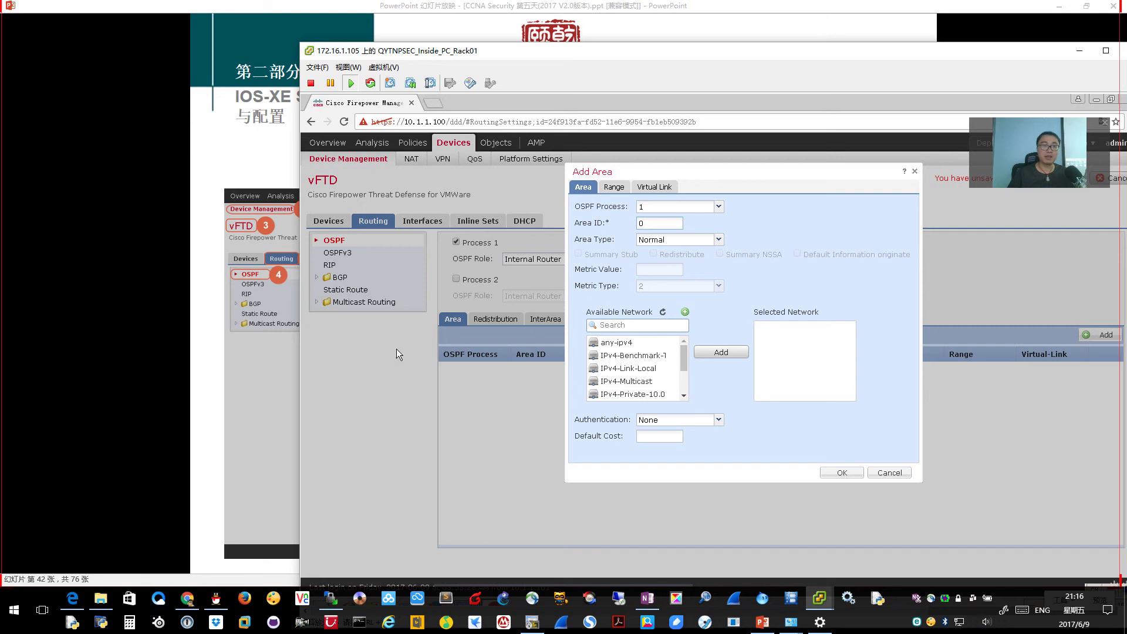
click(223, 390)
click(630, 422)
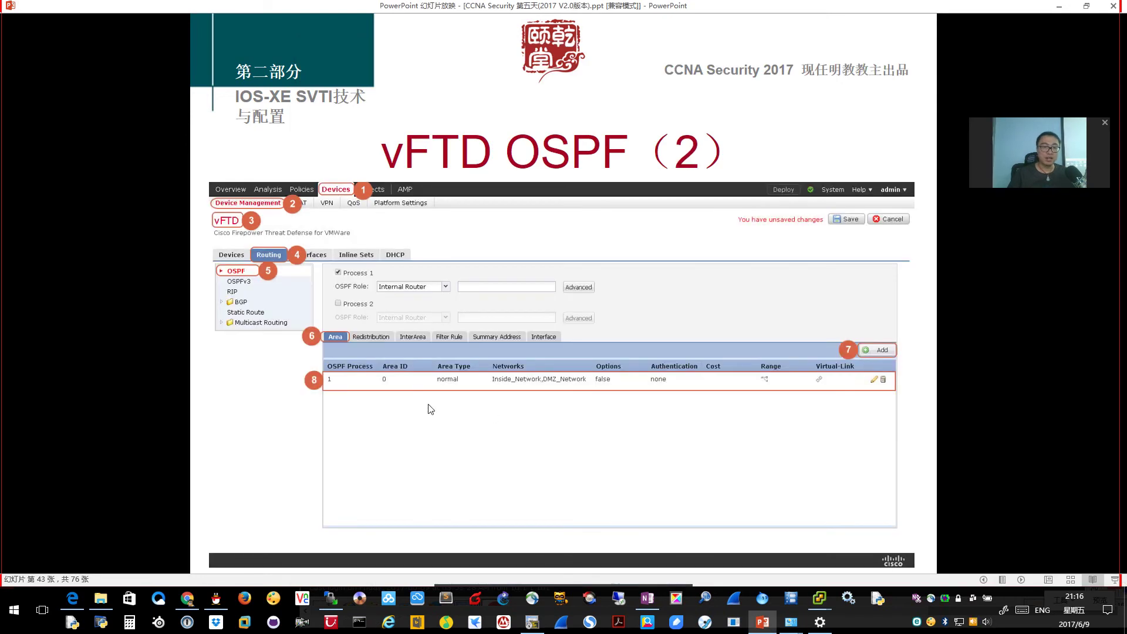
key(alt+Tab)
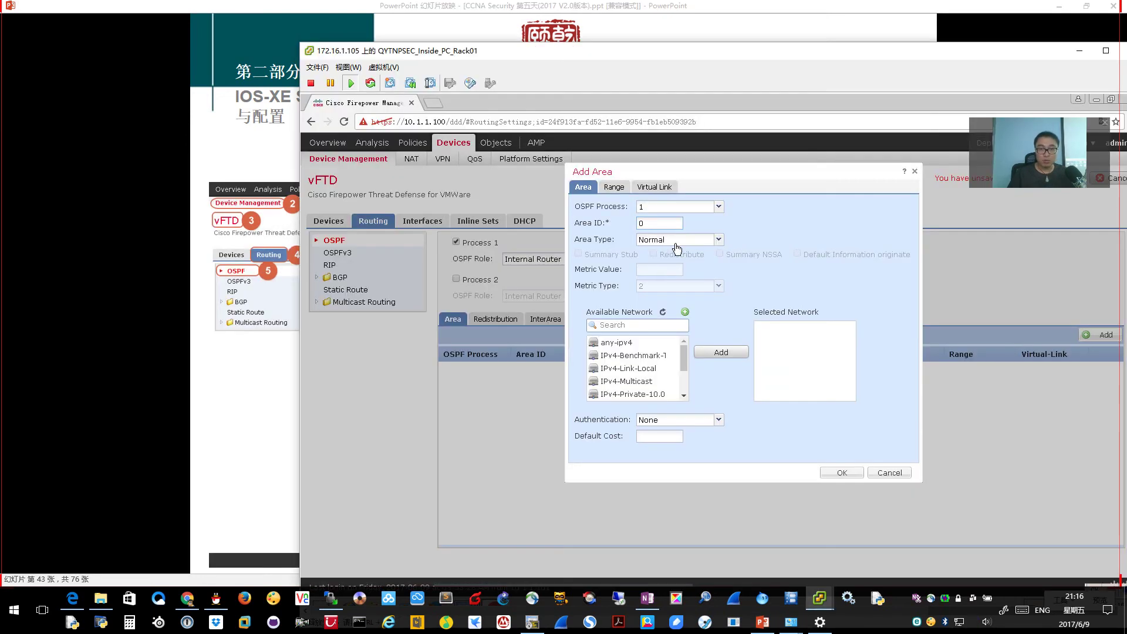
click(642, 326)
drag(683, 358, 690, 328)
- Create and save the Inside_Network object for 10.1.1.0/24
click(685, 315)
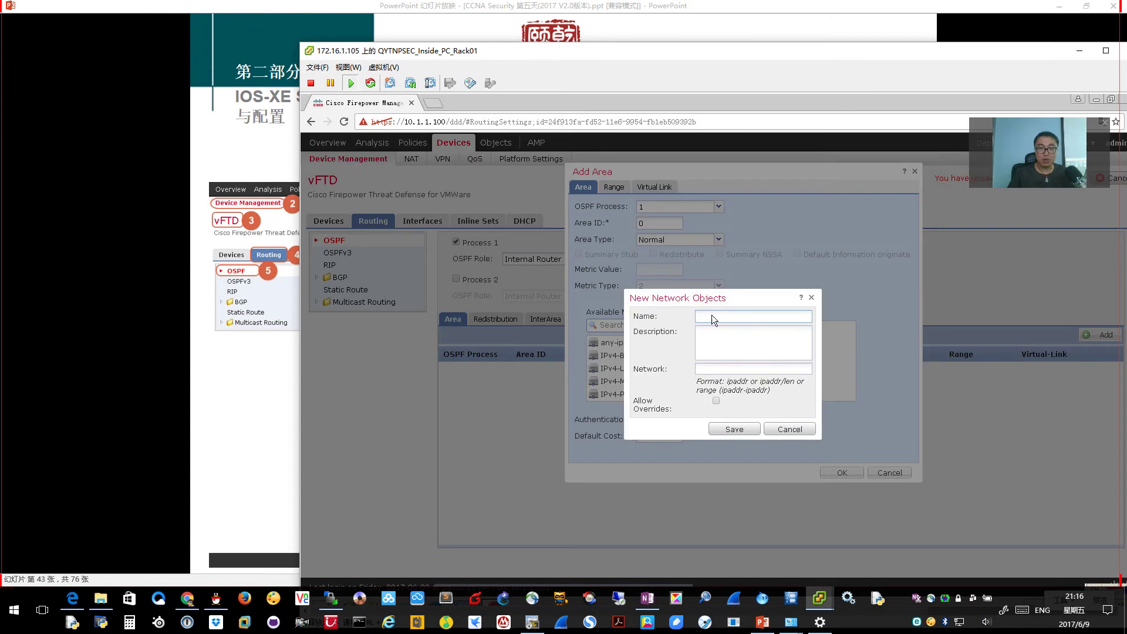
text(Inside_)
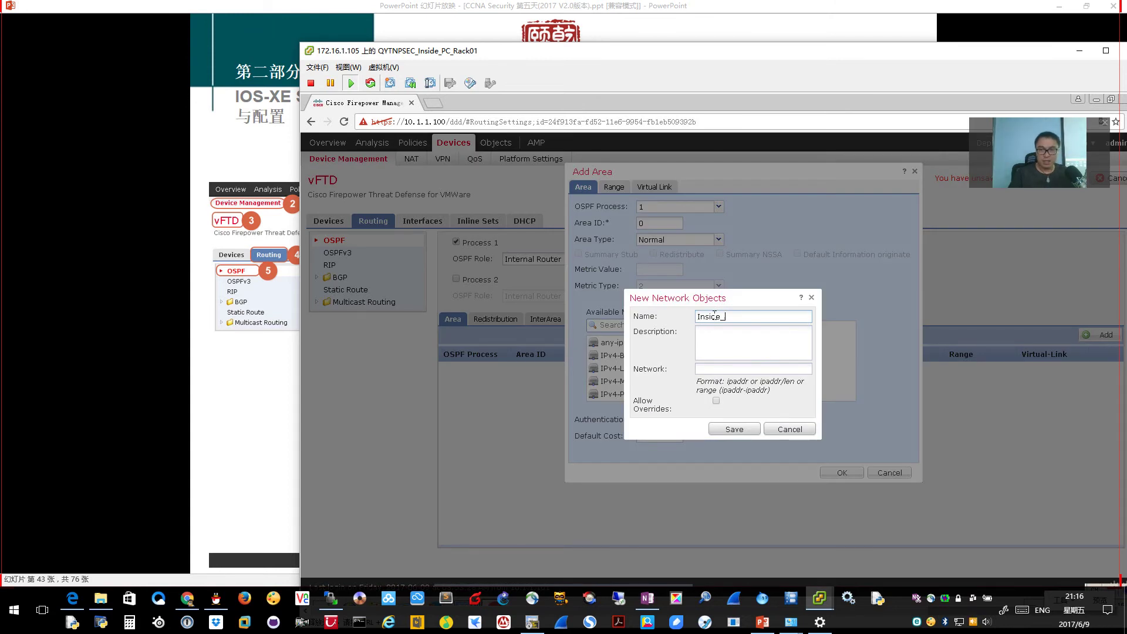
text(Network)
click(735, 429)
- Page the slide show back to the SVTI topology slide
click(279, 428)
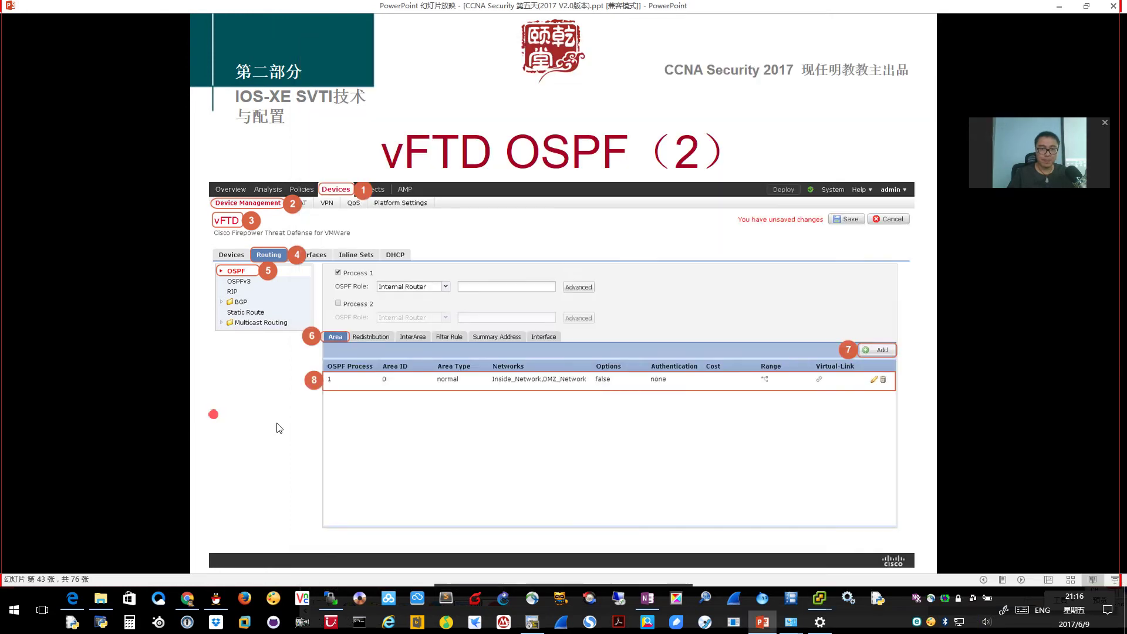
key(alt+Tab)
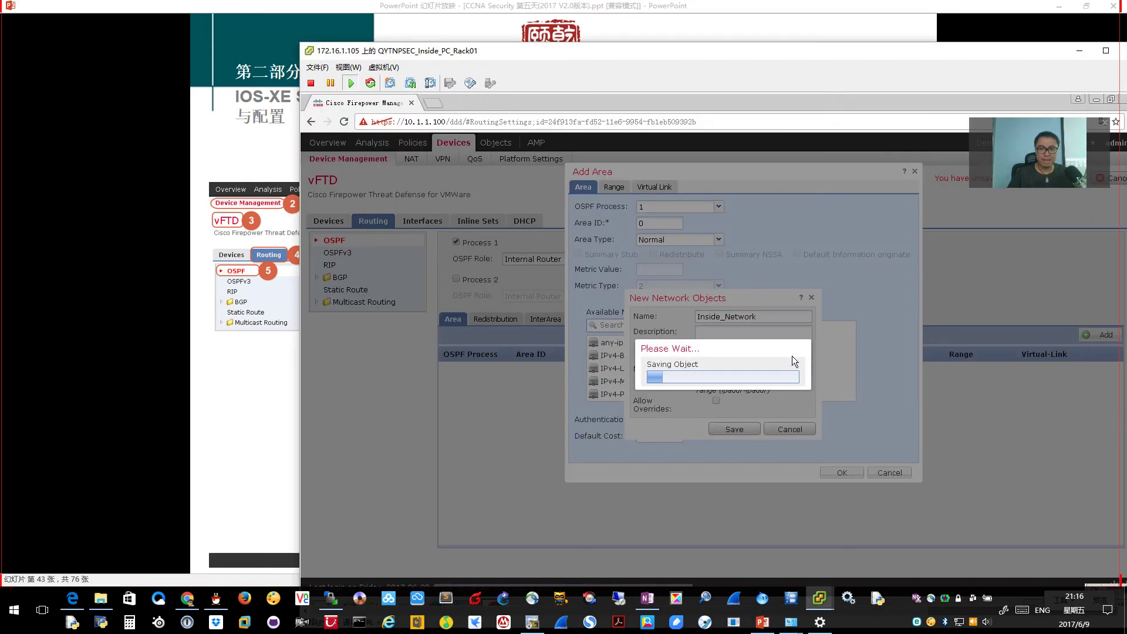
click(763, 623)
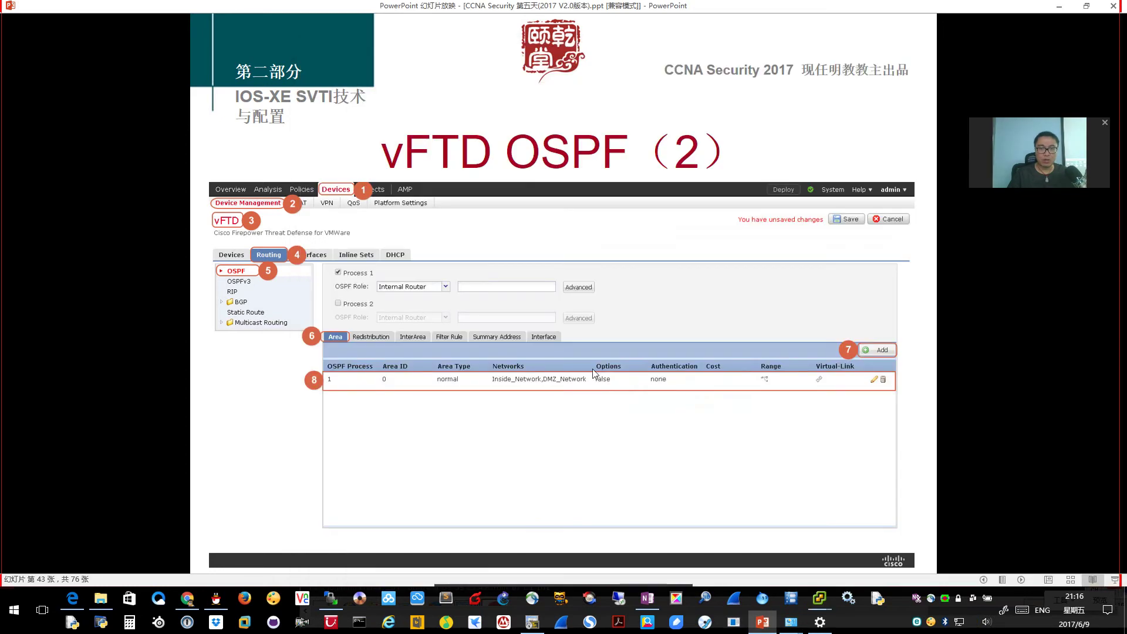
key(Page_Up)
key(Page_Up)
key(Page_Up)
key(Page_Up)
key(Page_Up)
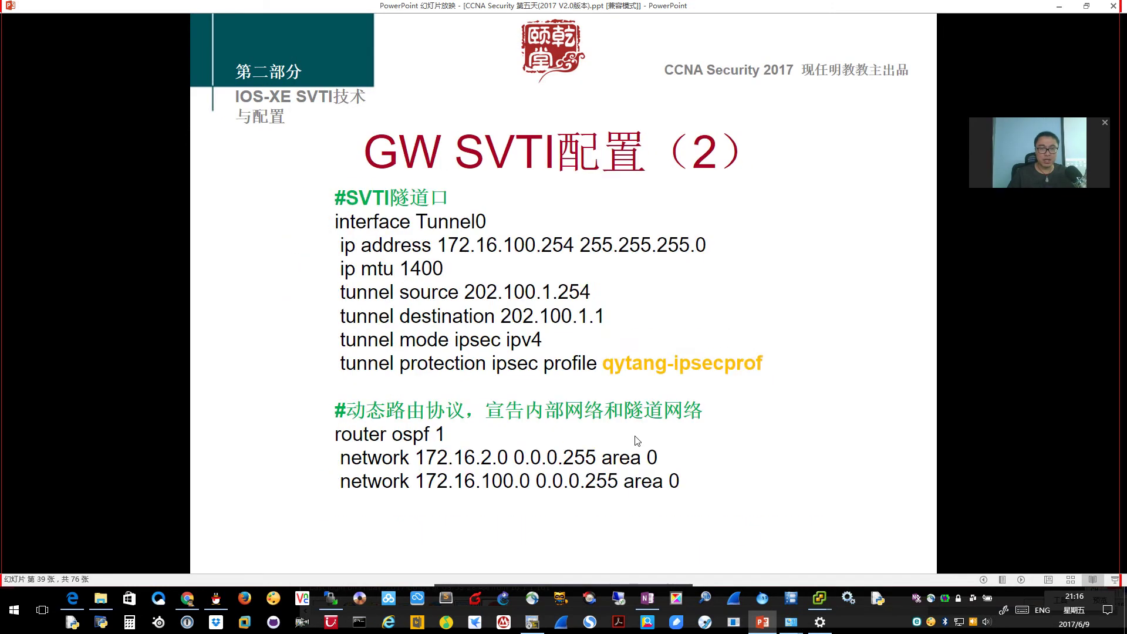
key(Page_Up)
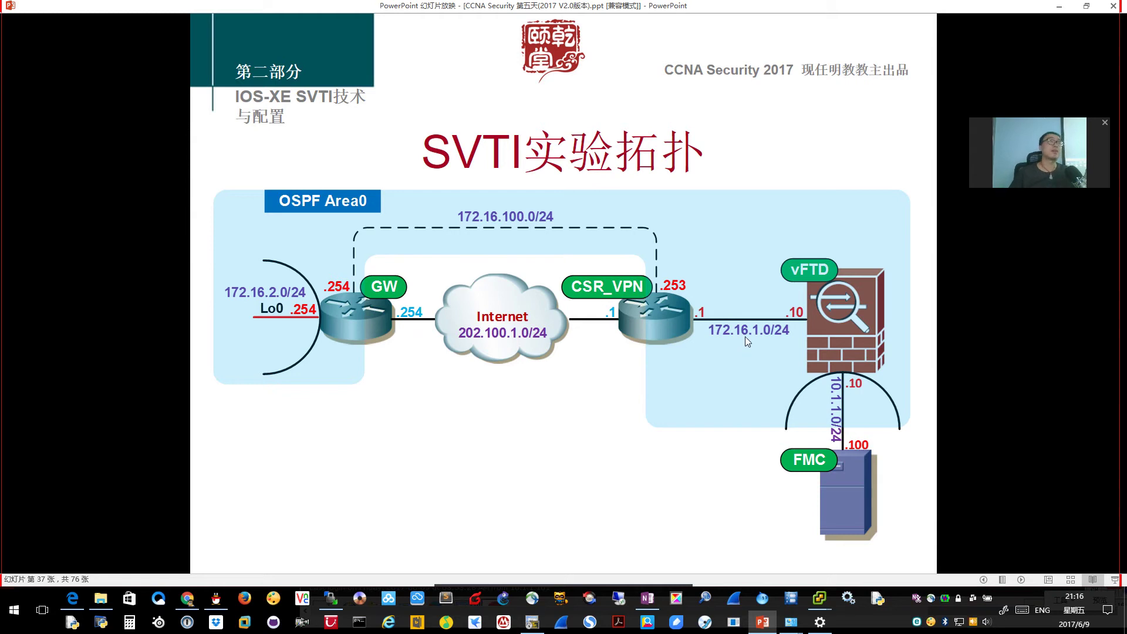
- Back in FMC, create and save the VPN_Network object for 172.16.1.0/24
click(819, 598)
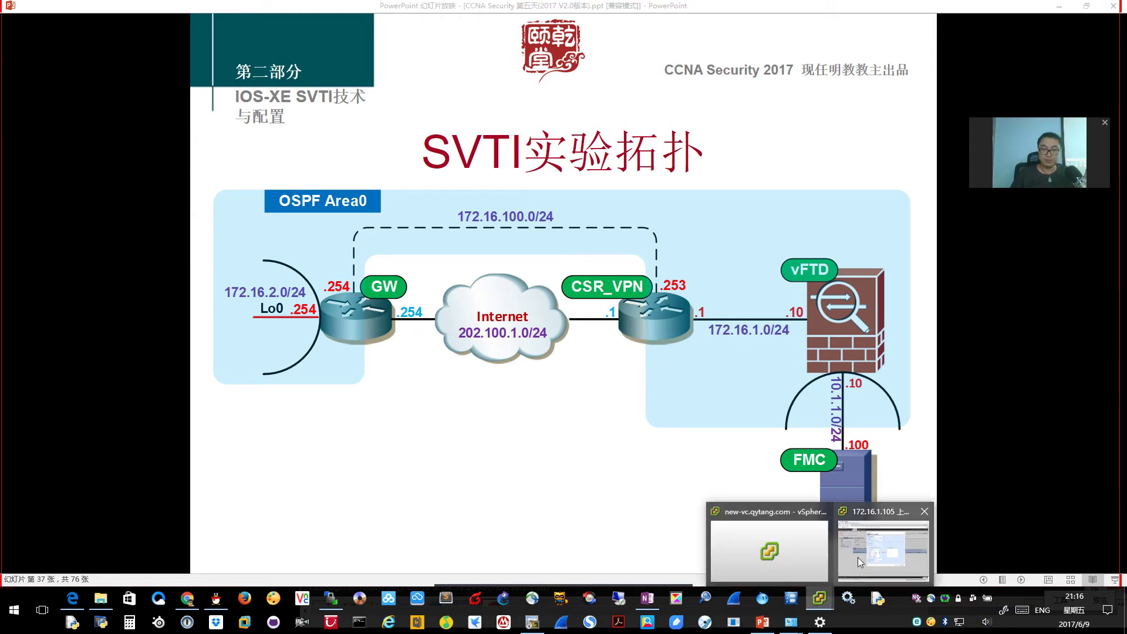
click(859, 562)
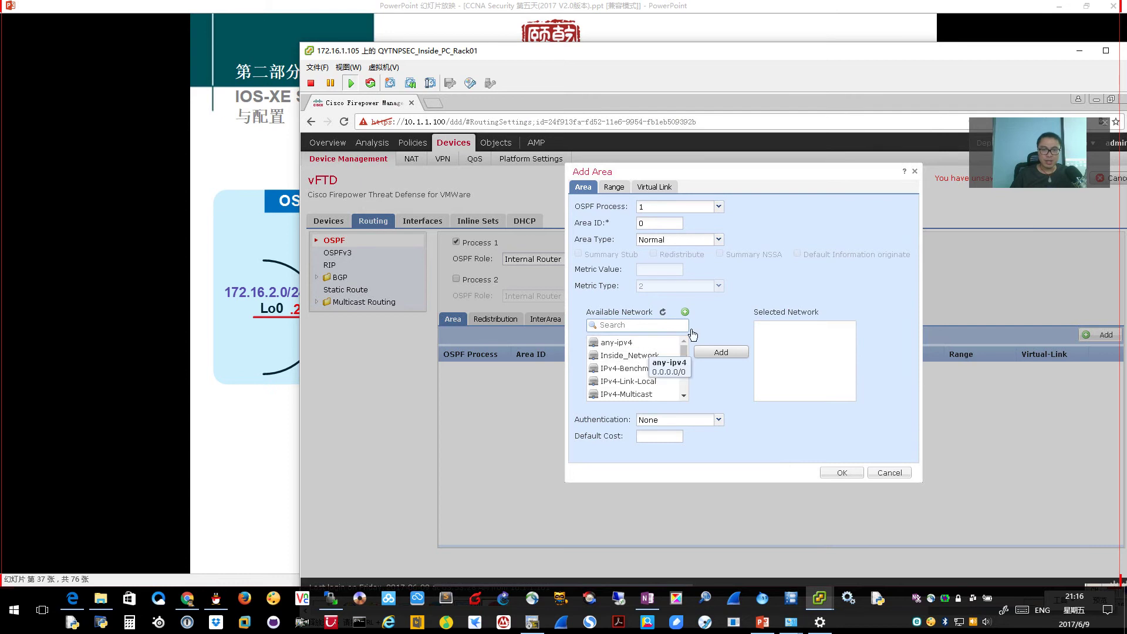
click(685, 311)
text(V)
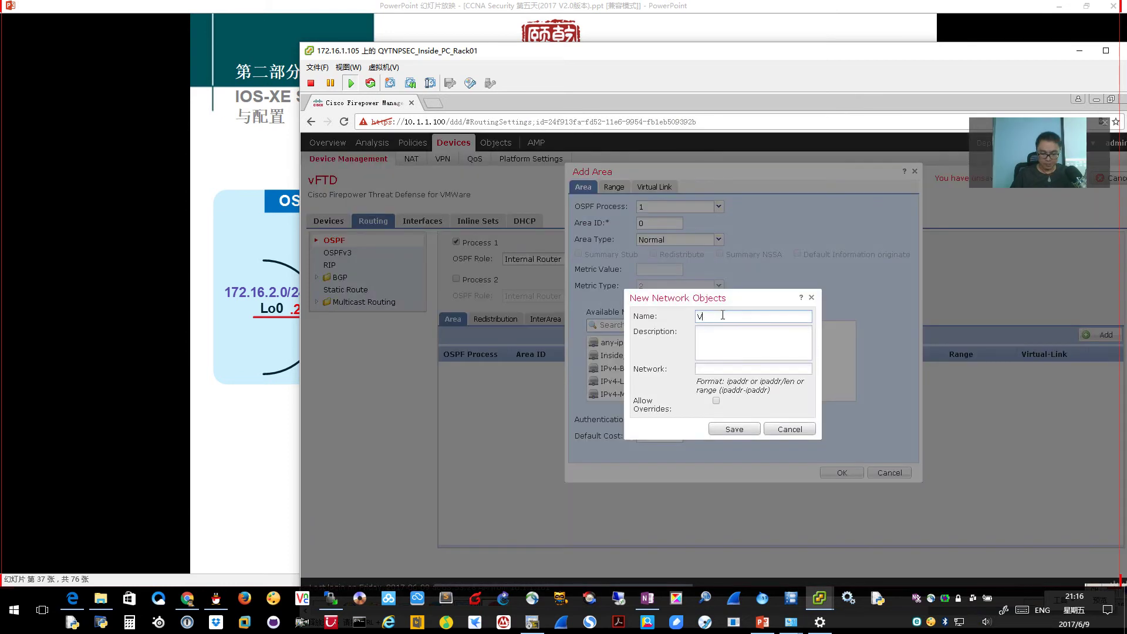
text(PN)
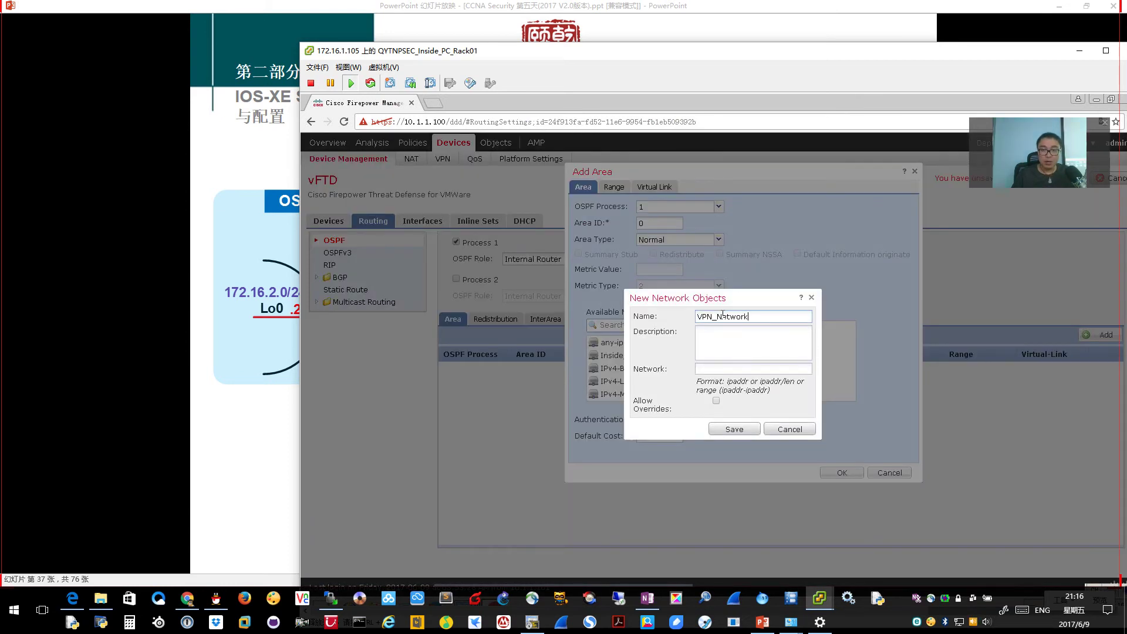
text(_Network)
click(730, 368)
text(1)
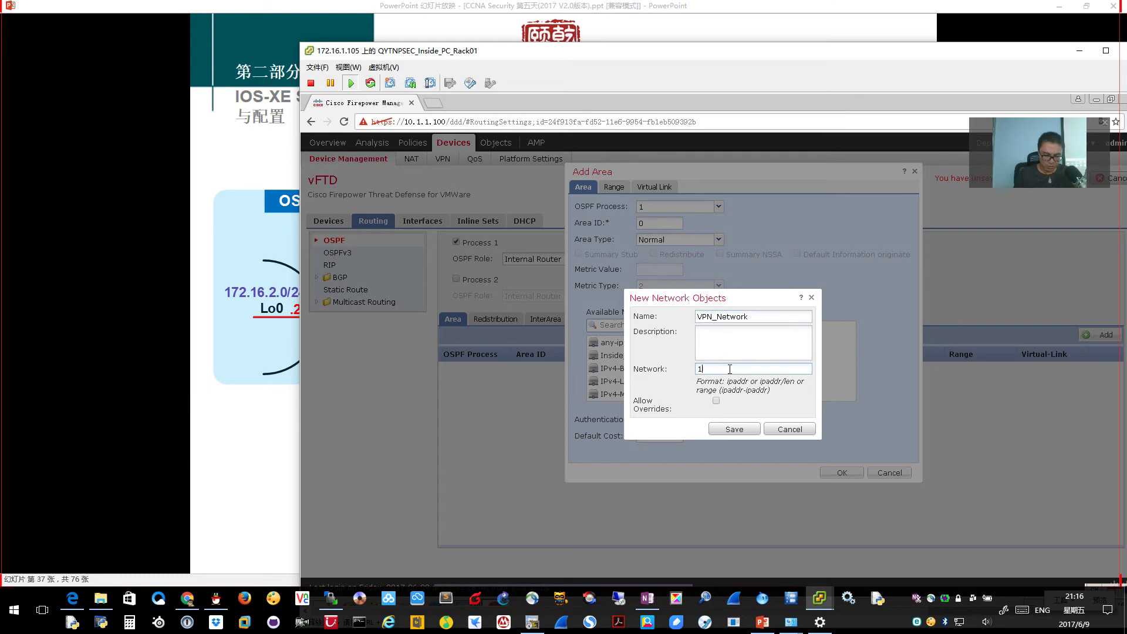
text(72.16.1.0/2)
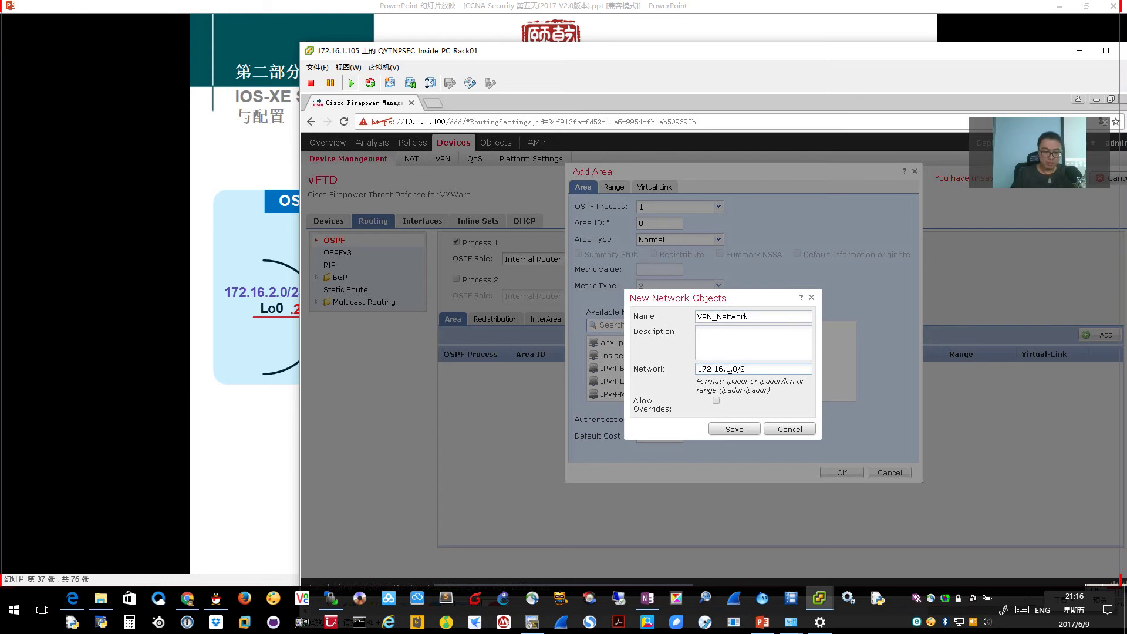
text(4)
click(736, 428)
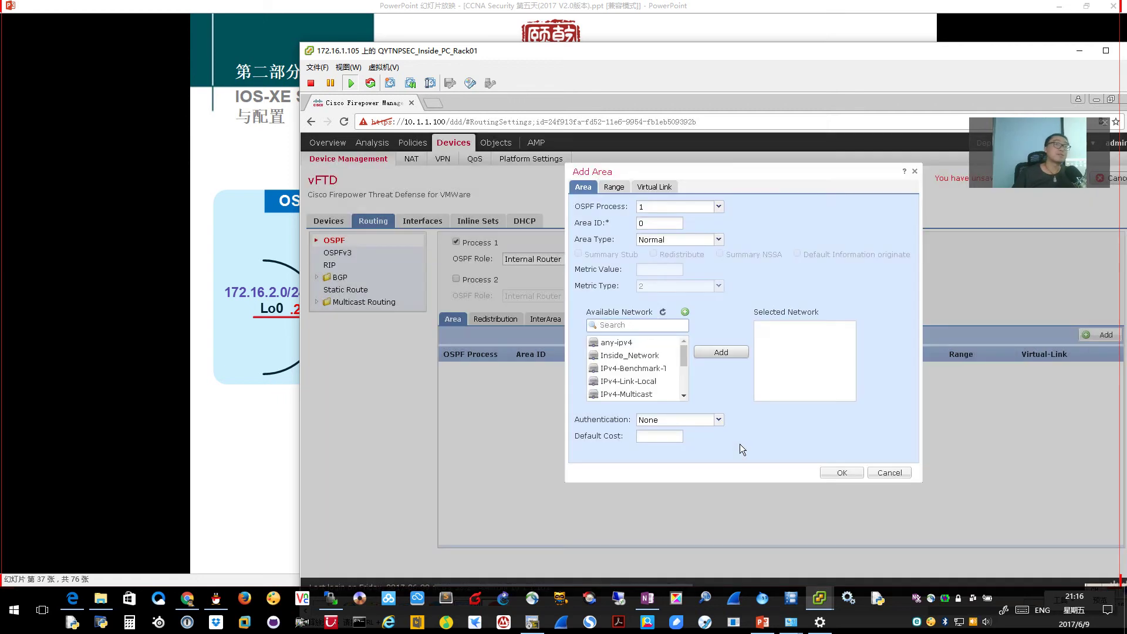
- Add Inside_Network and VPN_Network to area 0's selected networks and confirm
click(631, 355)
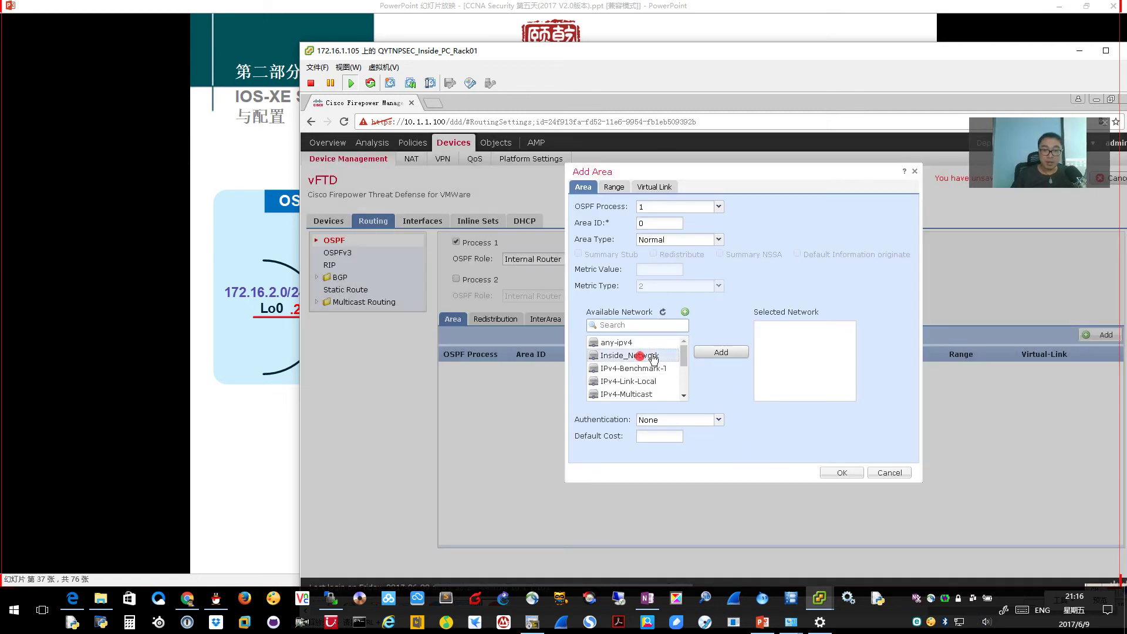
click(726, 352)
scroll(650, 379, down, 1)
scroll(650, 379, down, 2)
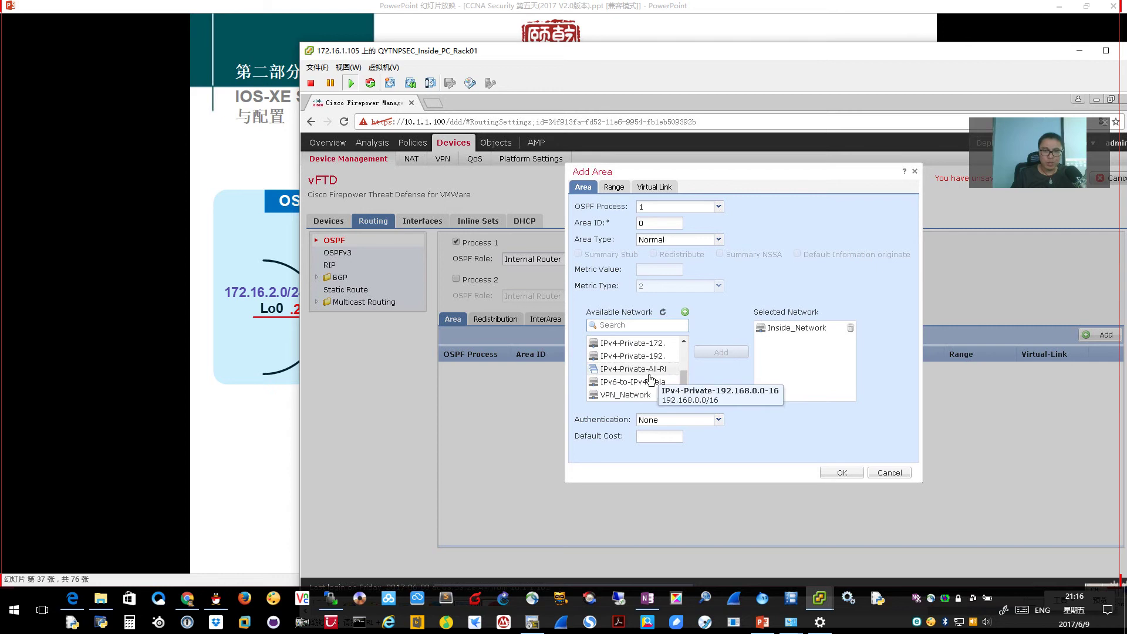
click(639, 394)
click(725, 352)
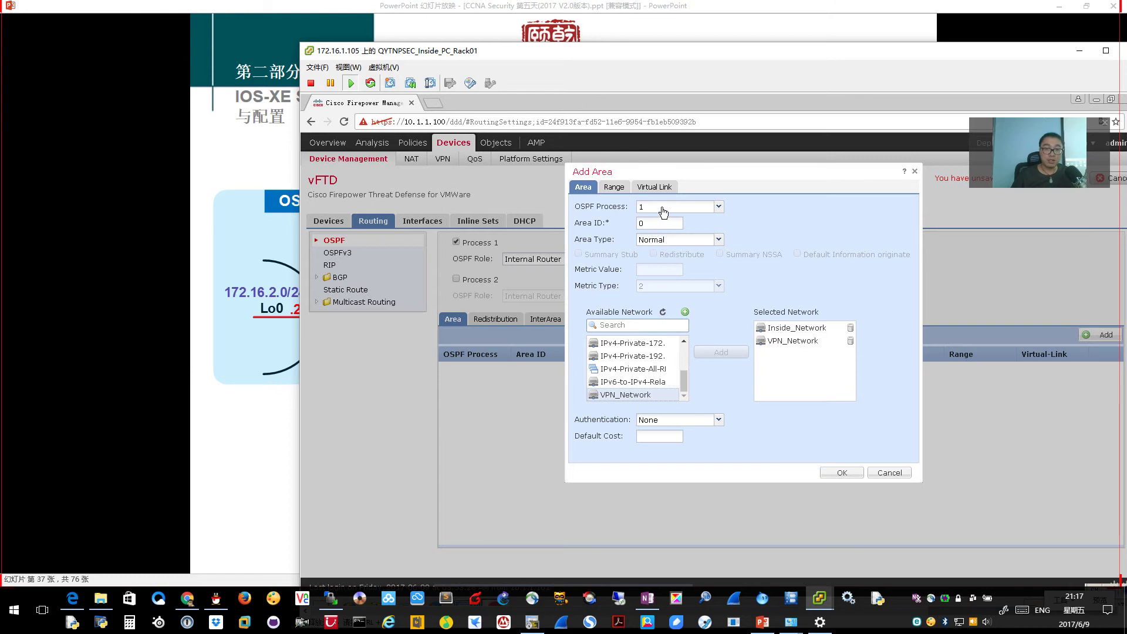
click(842, 473)
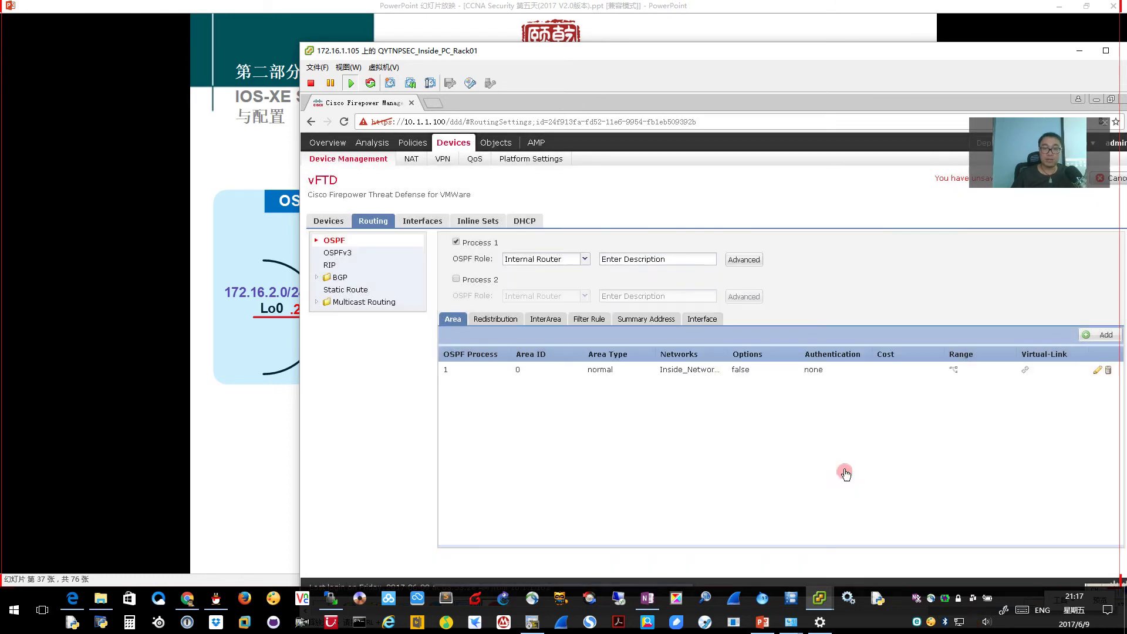
- Save the vFTD routing changes and deploy them to vFTD
drag(794, 56, 572, 45)
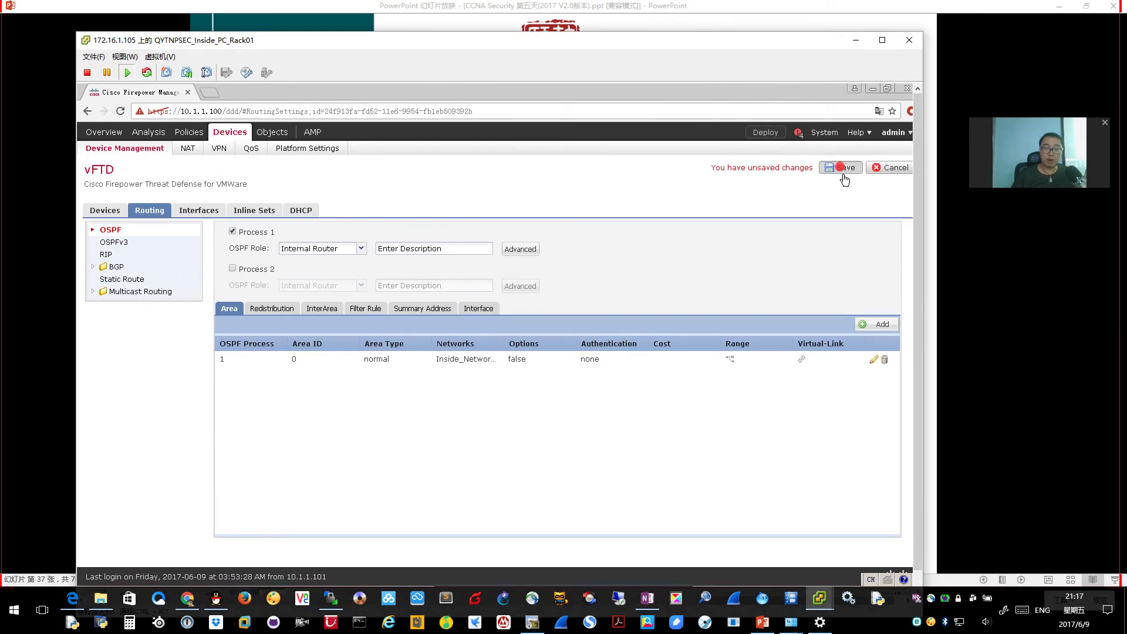
click(843, 168)
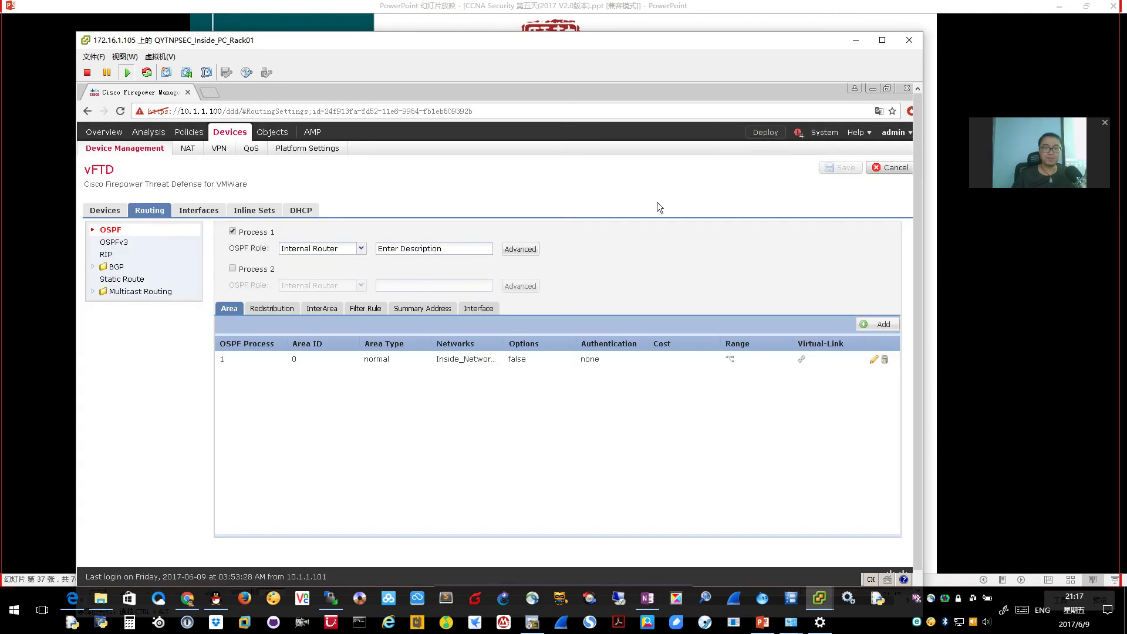
click(764, 135)
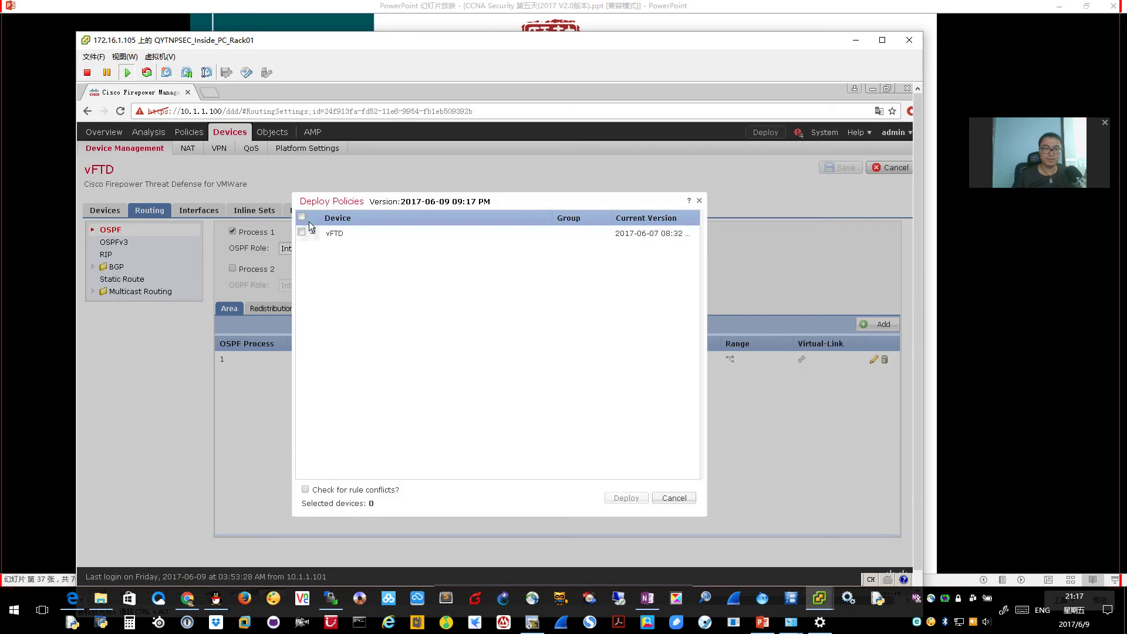
click(302, 218)
click(626, 499)
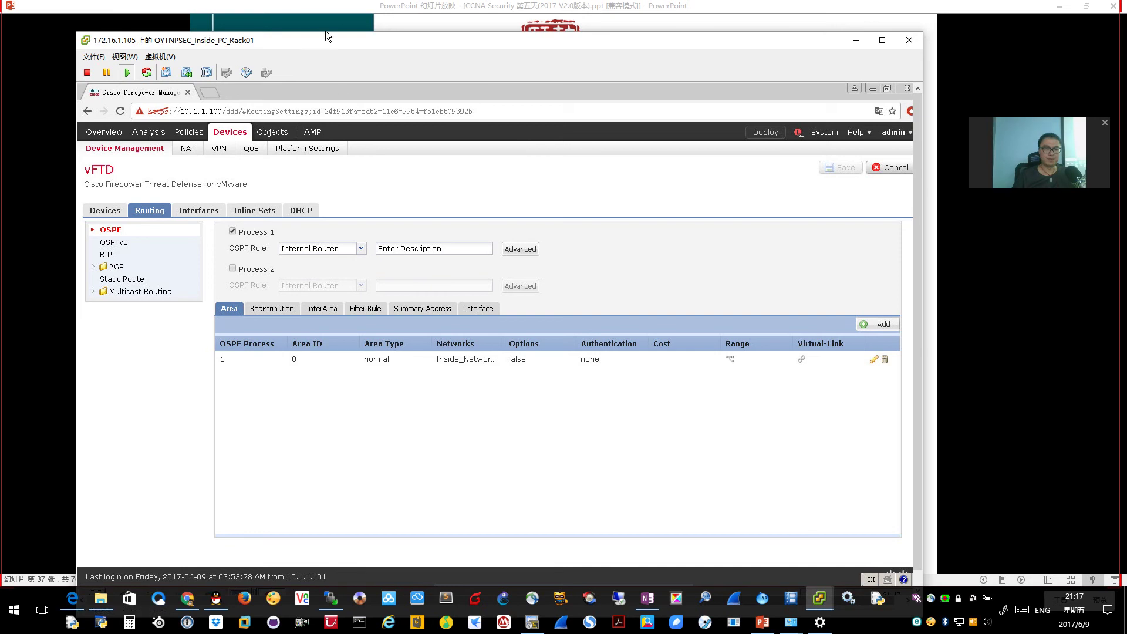
- Check the vFTD deployment progress, then bring the SVTI topology slide forward
drag(305, 45, 432, 41)
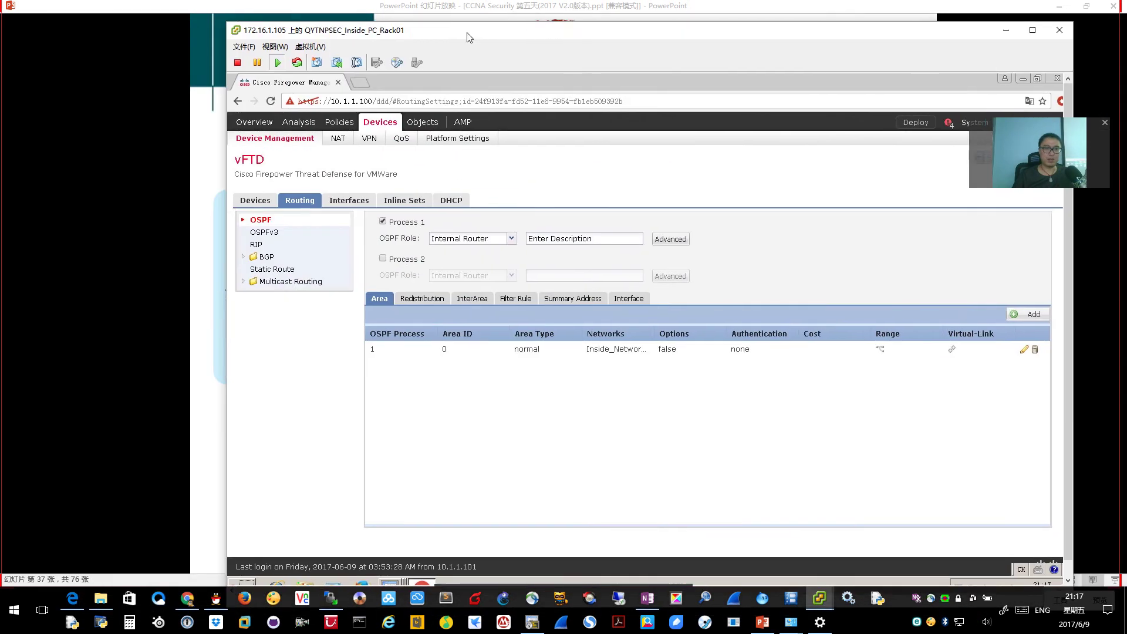
click(923, 130)
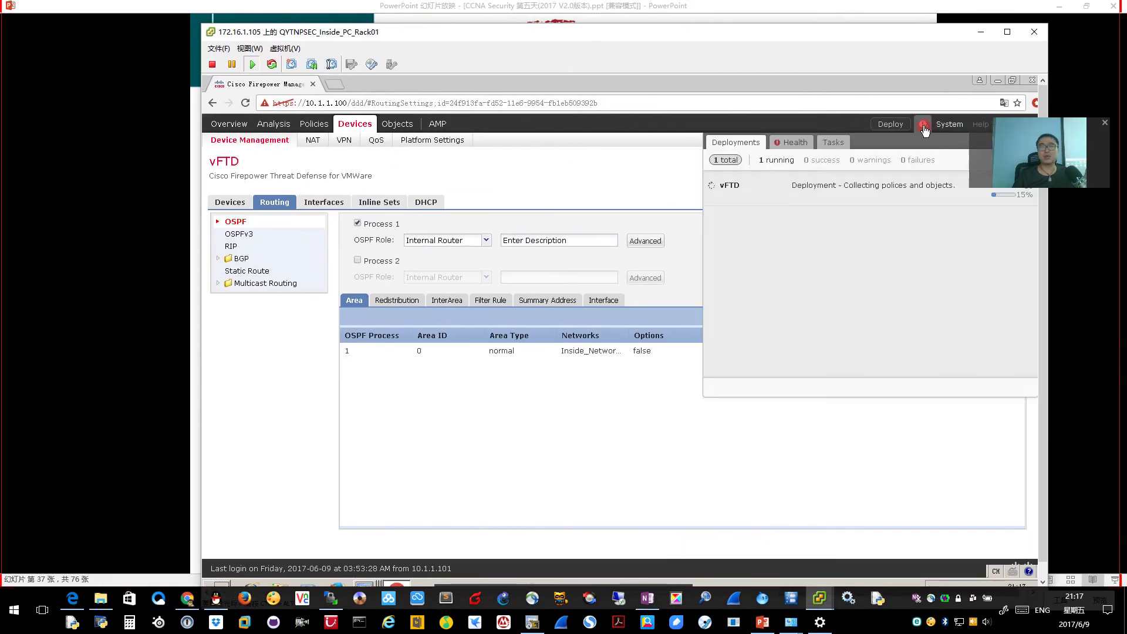
click(164, 297)
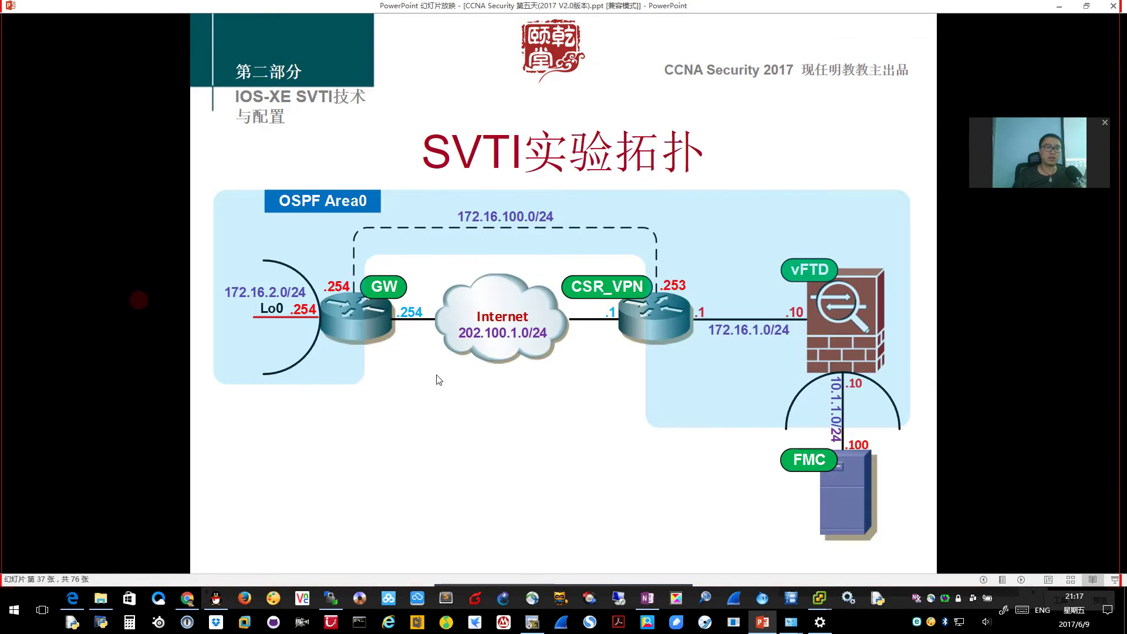
- Move from the SVTI topology slide forward to slide 44, 测试（1）
click(439, 378)
key(Left)
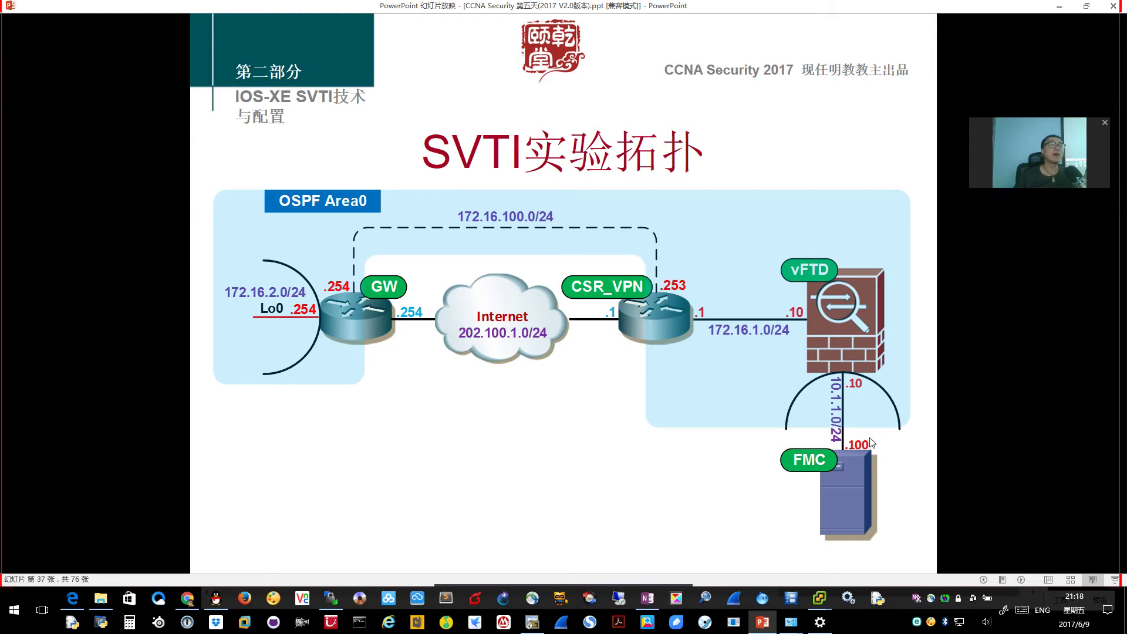
scroll(870, 443, down, 6)
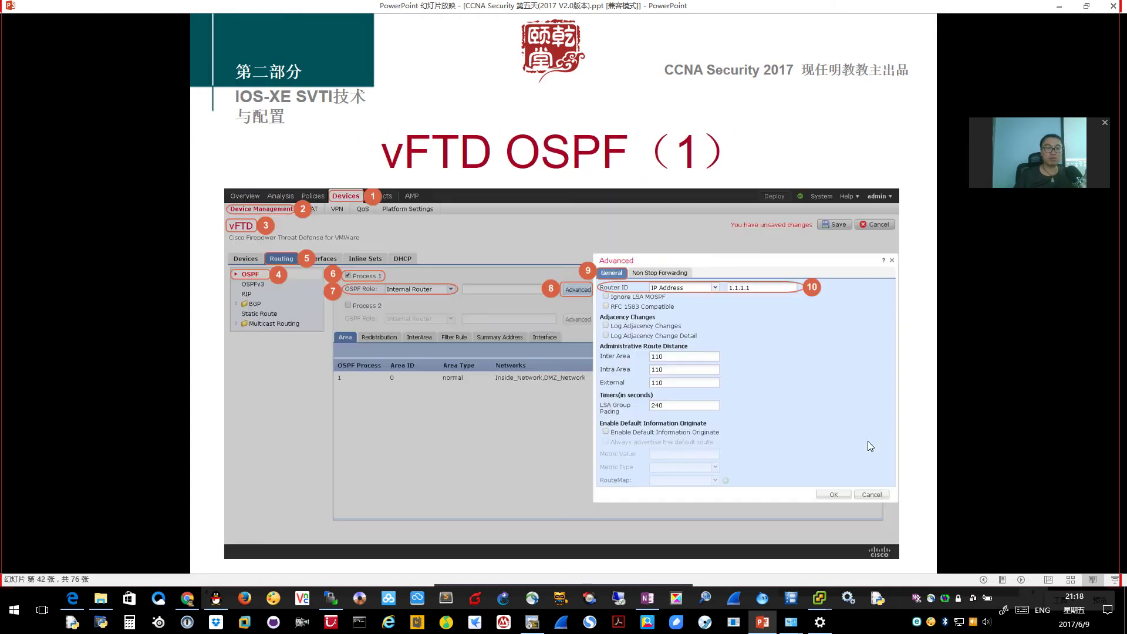
scroll(869, 446, down, 1)
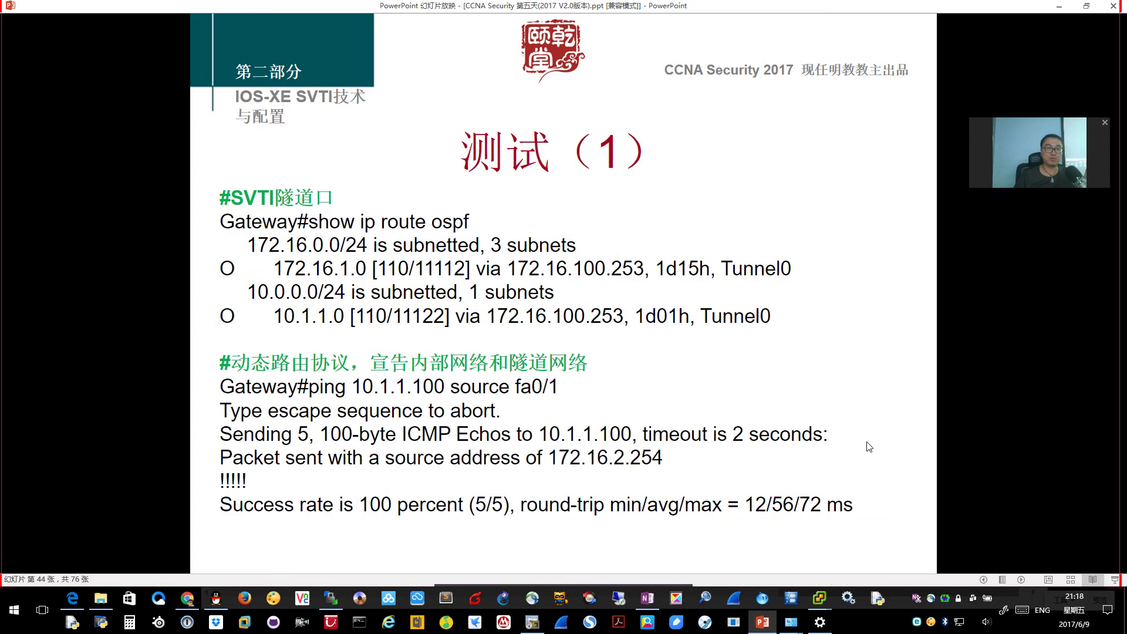
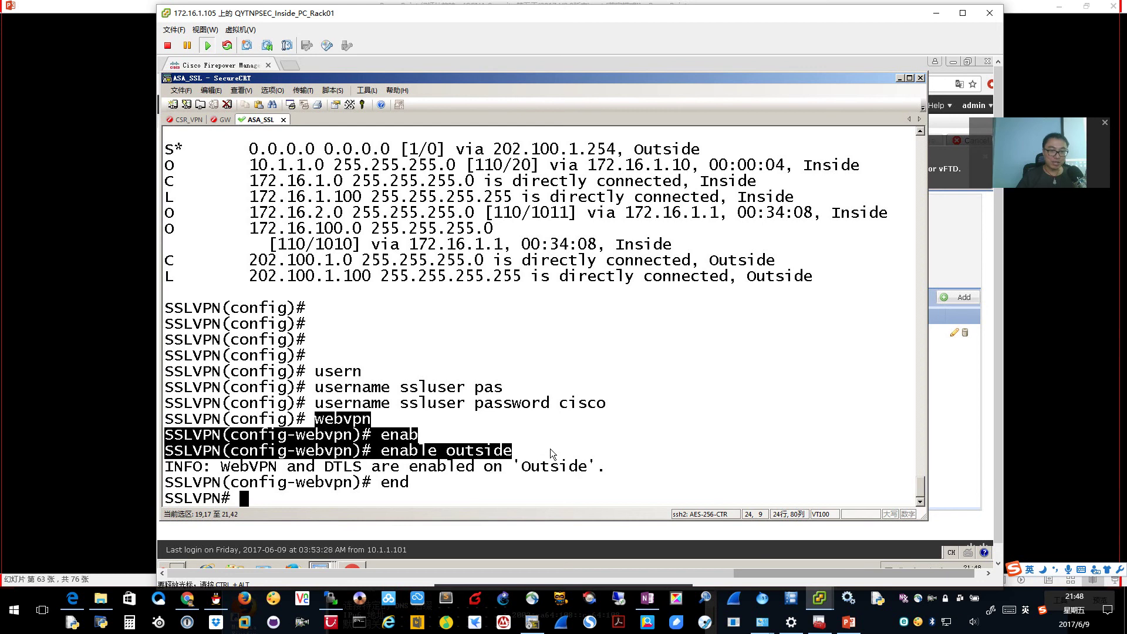
- Highlight the password and webvpn command lines, then raise the SSLVPN PC console to show its ping output
drag(454, 410, 925, 420)
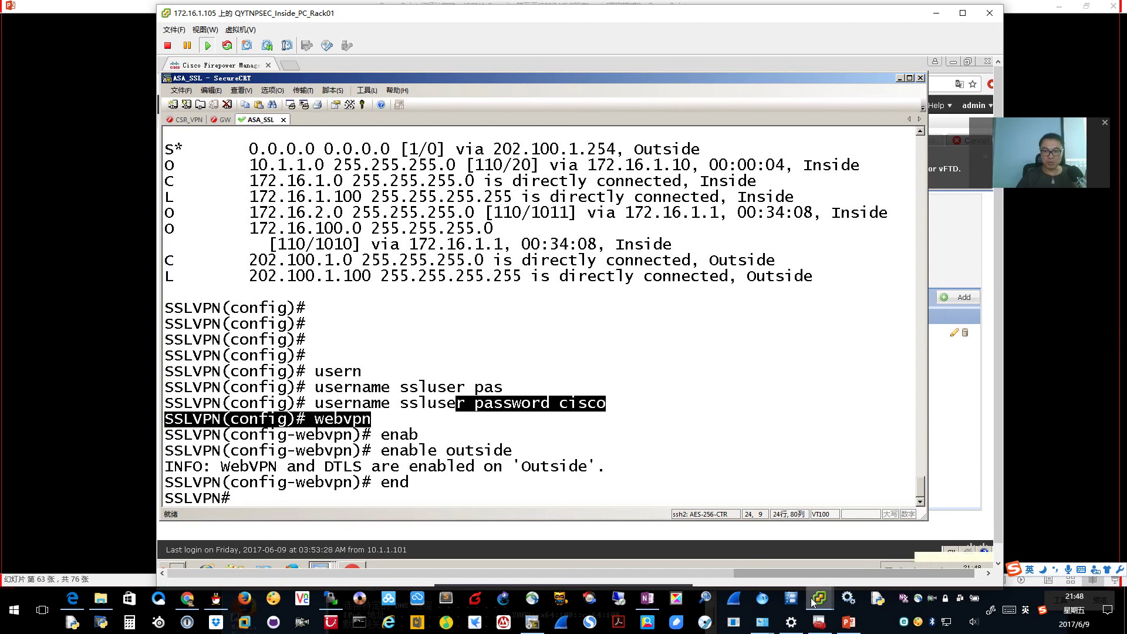
mouse_move(877, 598)
click(961, 549)
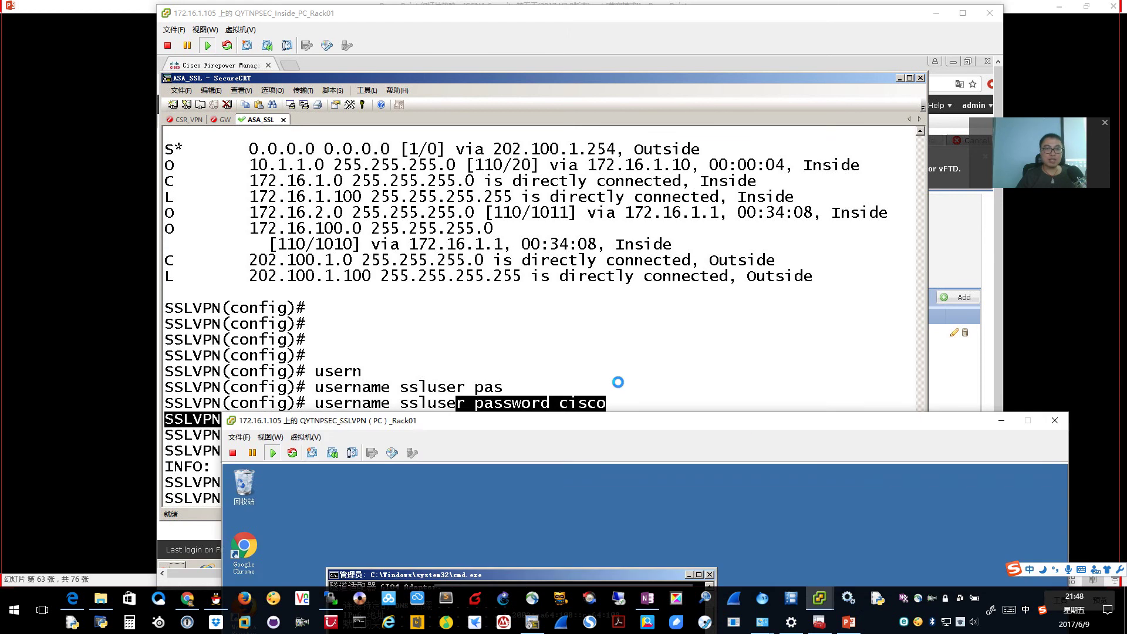
drag(621, 427, 535, 19)
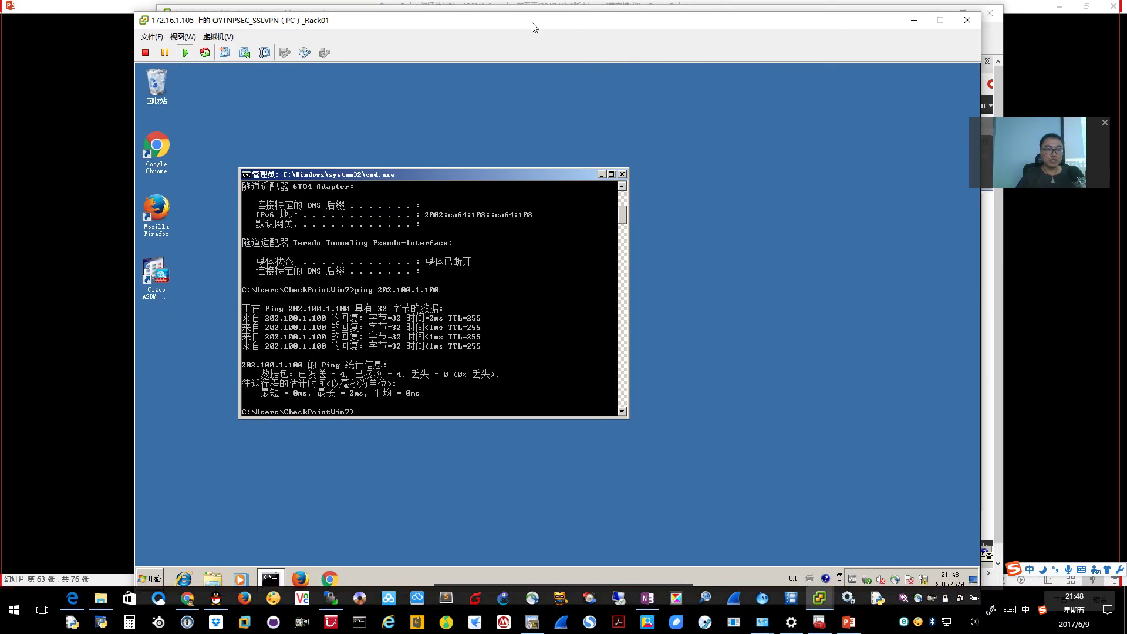
- Go back to the earlier Thin Client Mode slide in the slideshow
key(alt+Tab)
scroll(187, 355, up, 5)
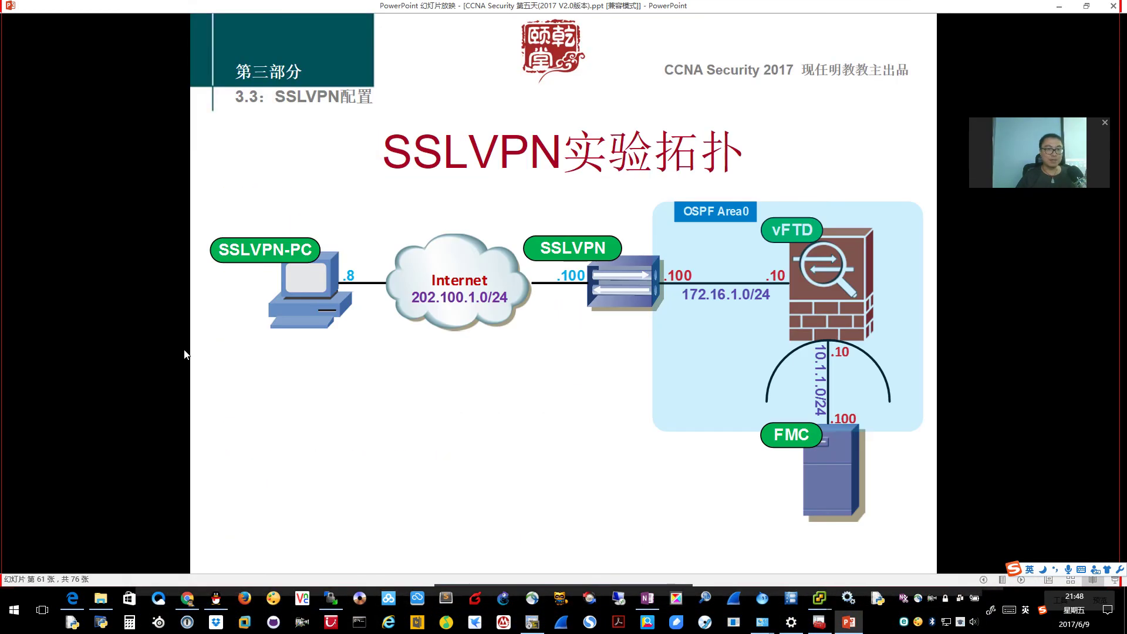
scroll(217, 320, up, 2)
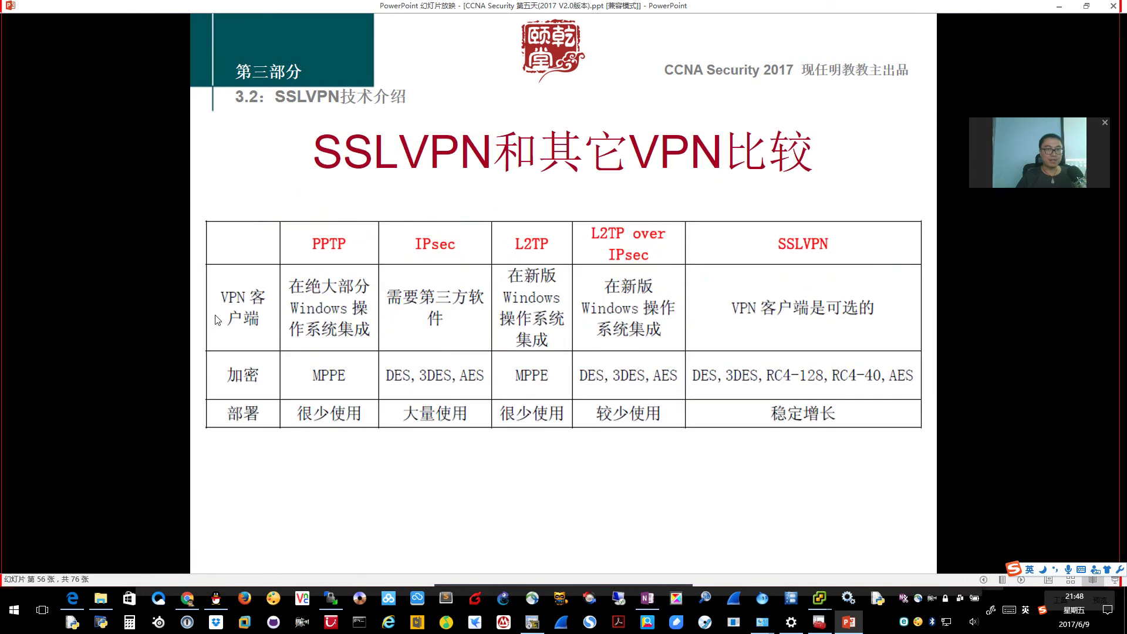
scroll(304, 258, down, 1)
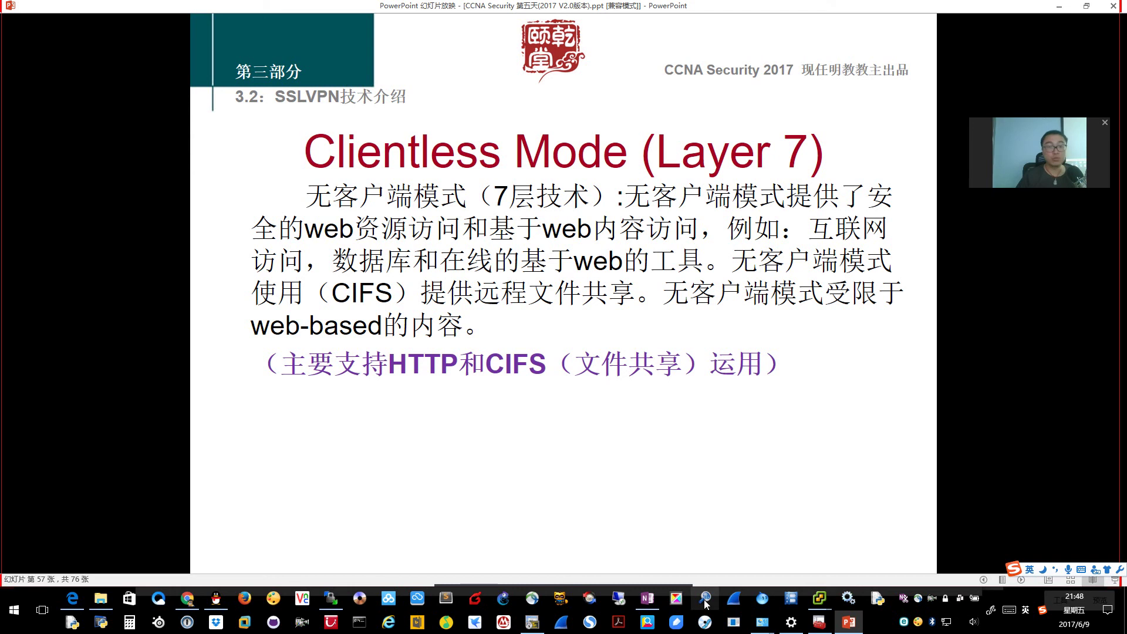
- Bring the SSLVPN PC console back up and minimize its command prompt window
mouse_move(819, 600)
click(821, 516)
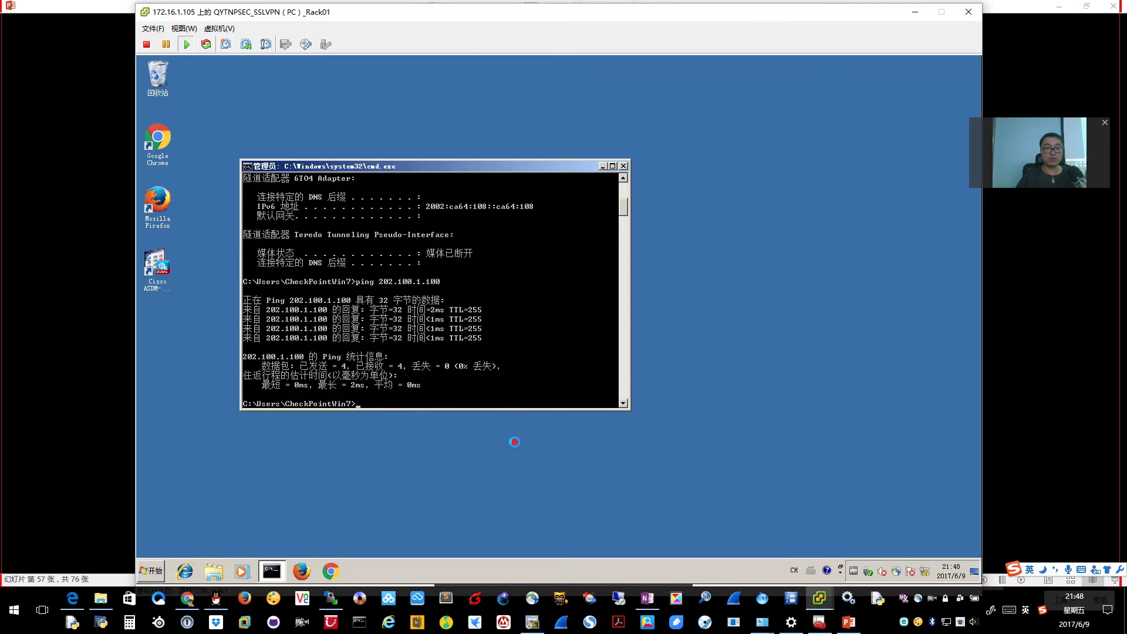
click(514, 441)
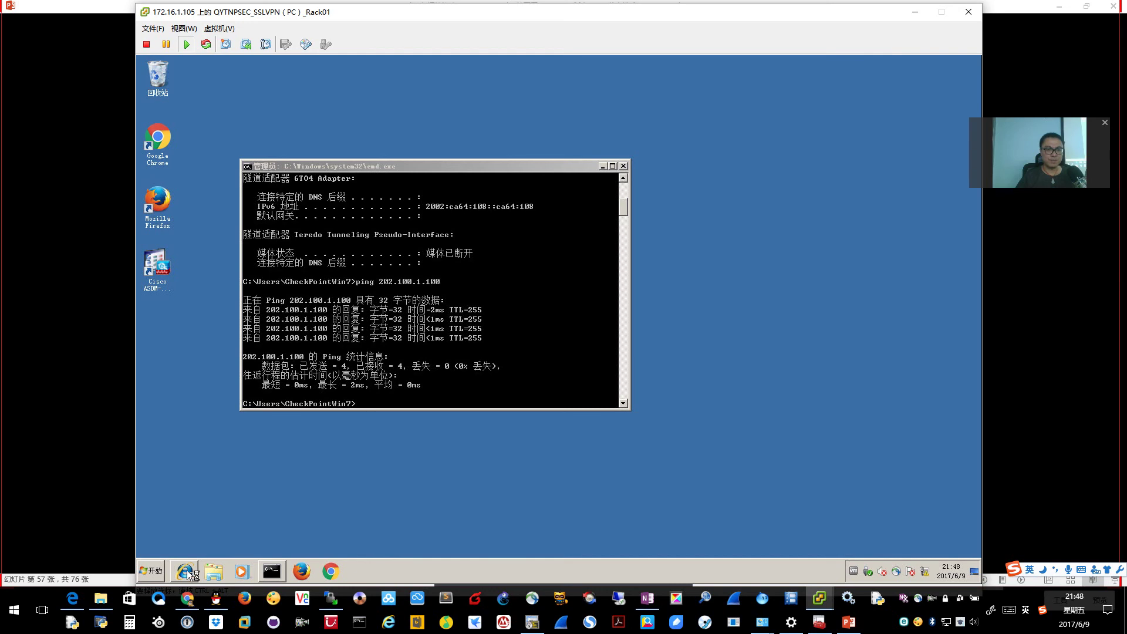
click(602, 166)
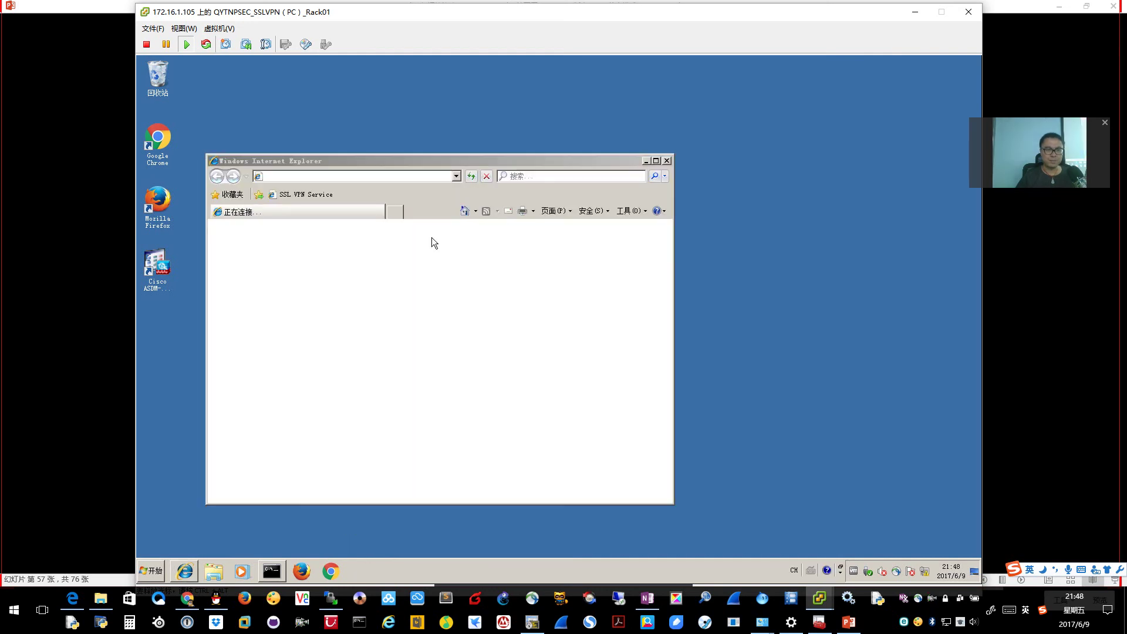
drag(321, 158, 361, 135)
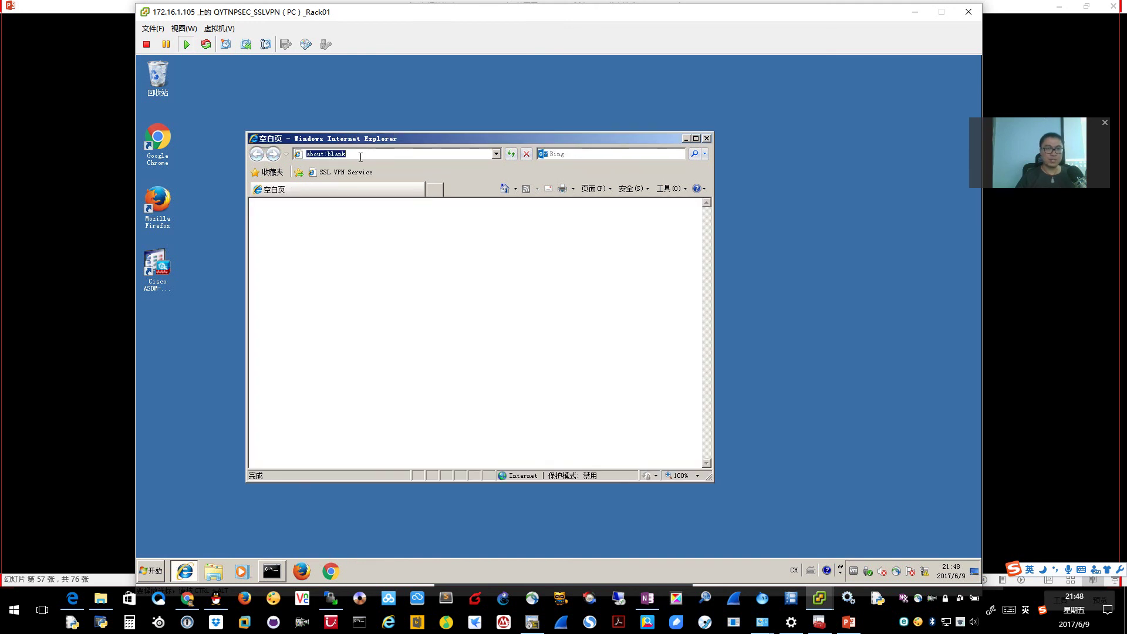
text(https://202.100.1.10)
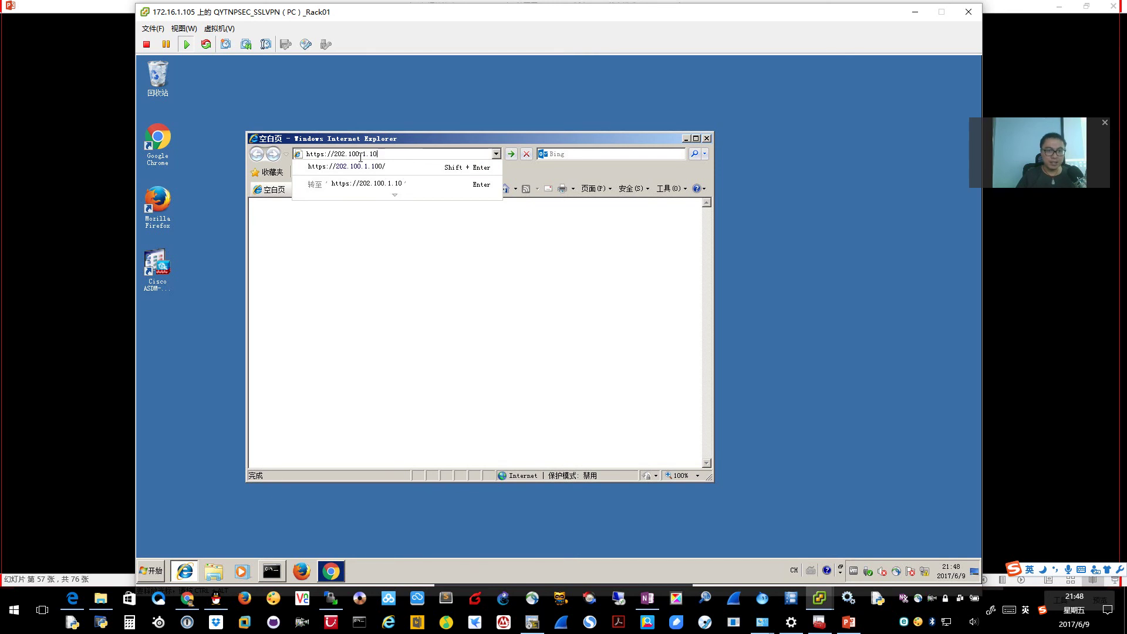
click(352, 166)
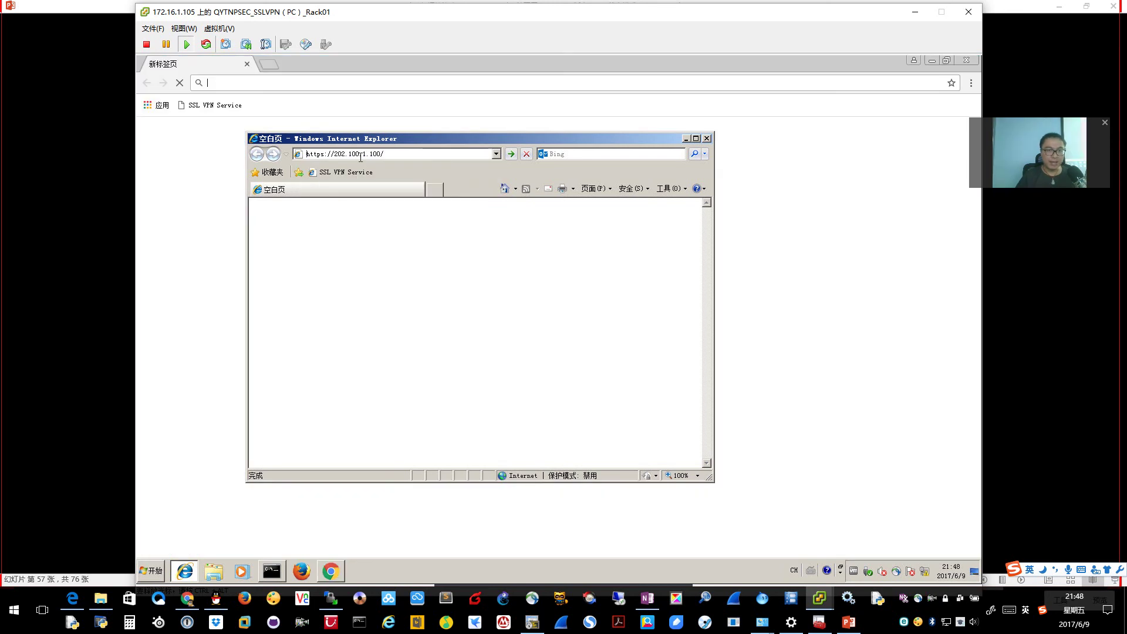
click(966, 61)
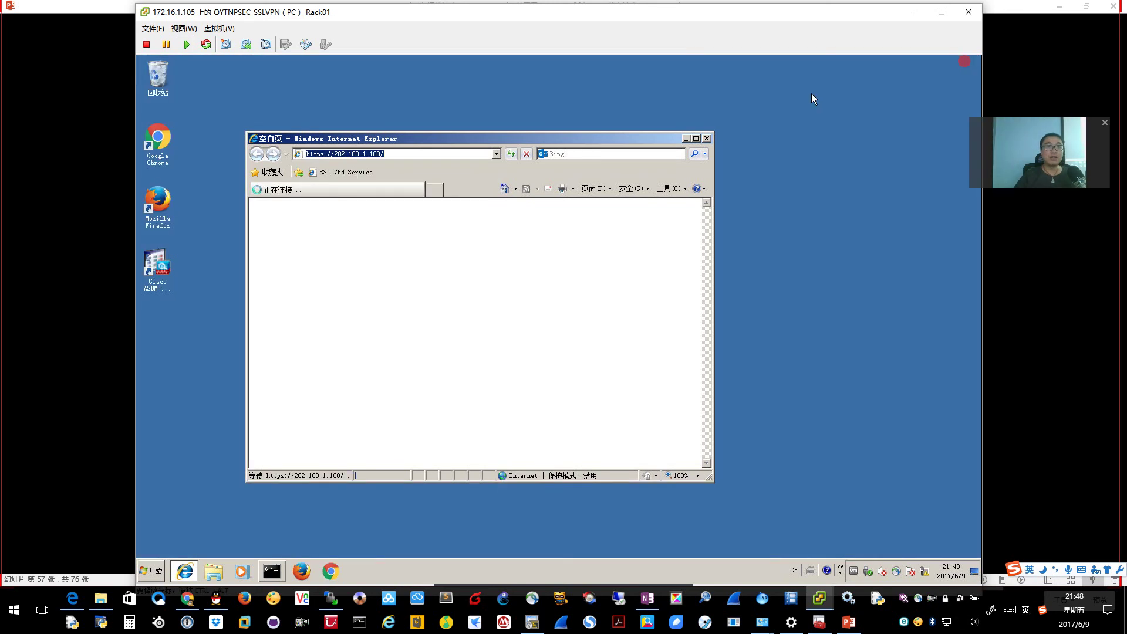
- Switch to the firewall's terminal session and highlight the enable outside command
click(531, 622)
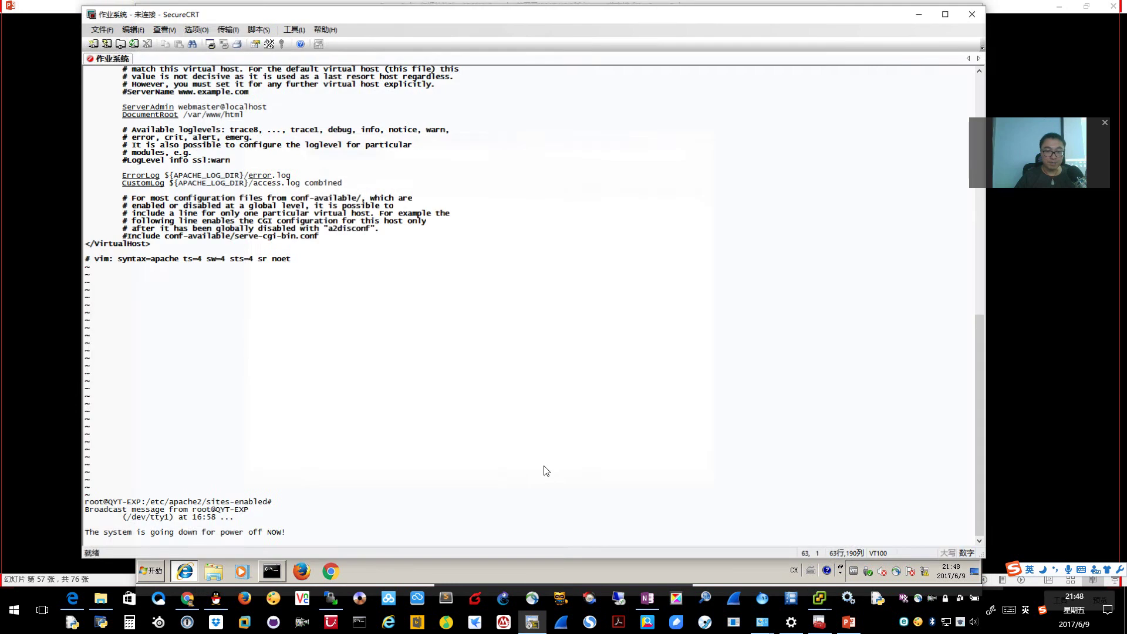
click(1019, 96)
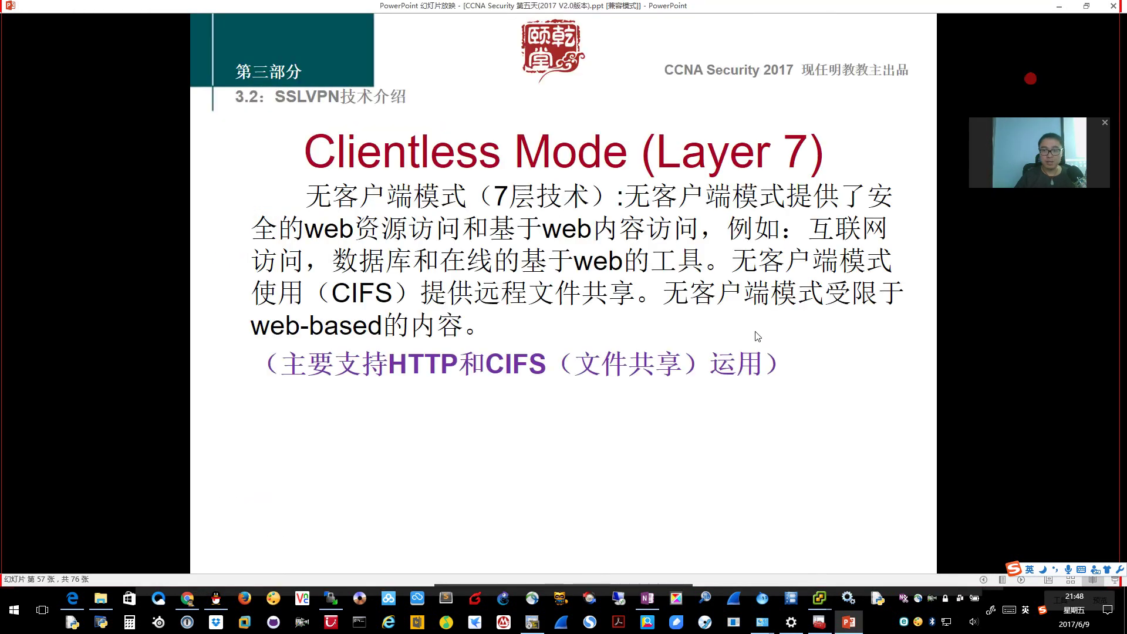
mouse_move(824, 597)
click(834, 549)
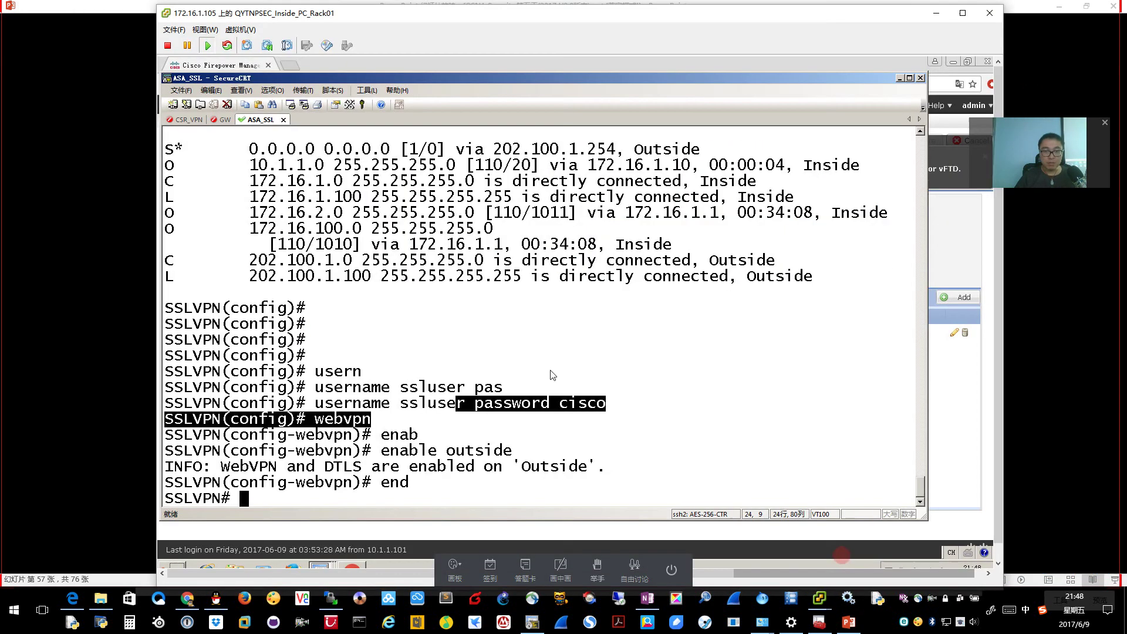
drag(389, 457, 502, 452)
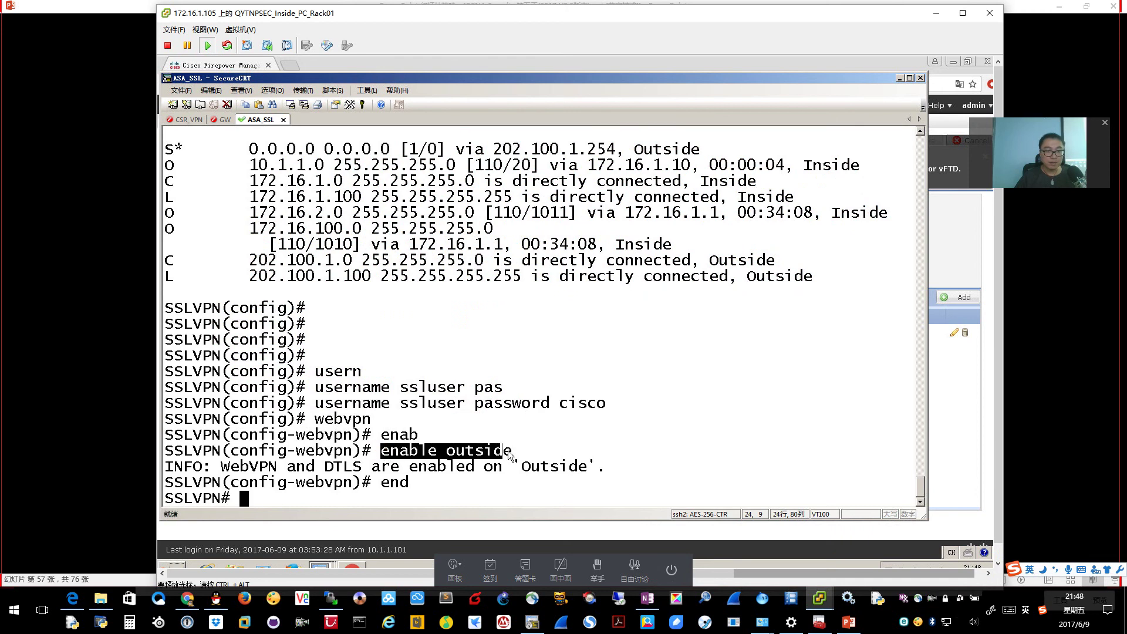
- Run 'sh run interface g0/0' and highlight the Outside address 202.100.1.100, then return to the browser
text(sh run inter)
key(Tab)
text(g0/0)
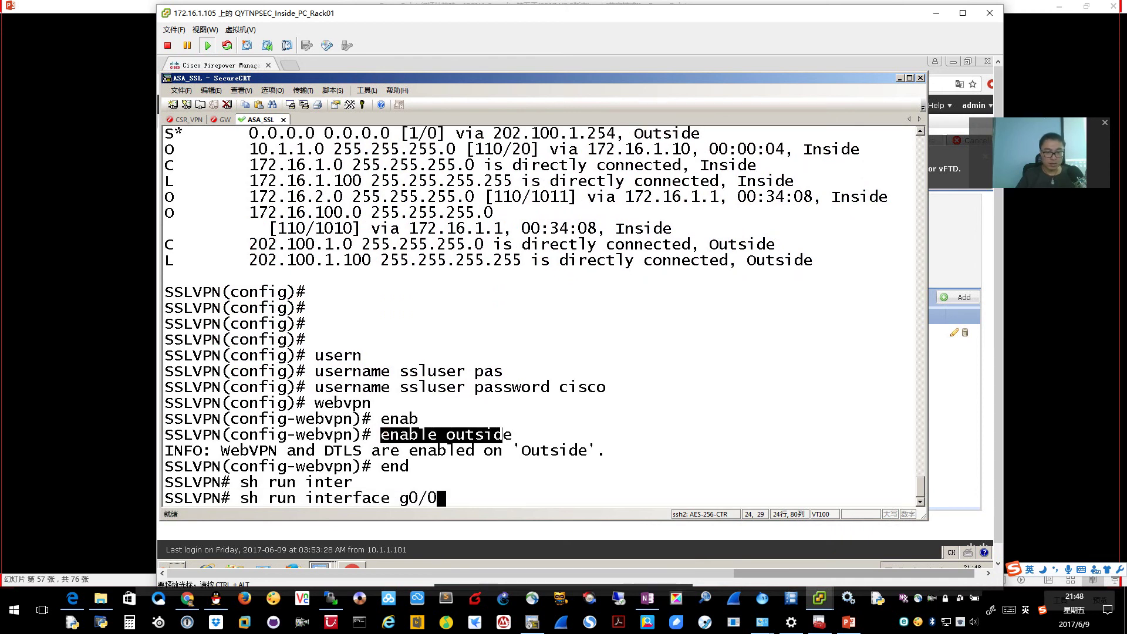
key(Return)
drag(343, 481, 389, 481)
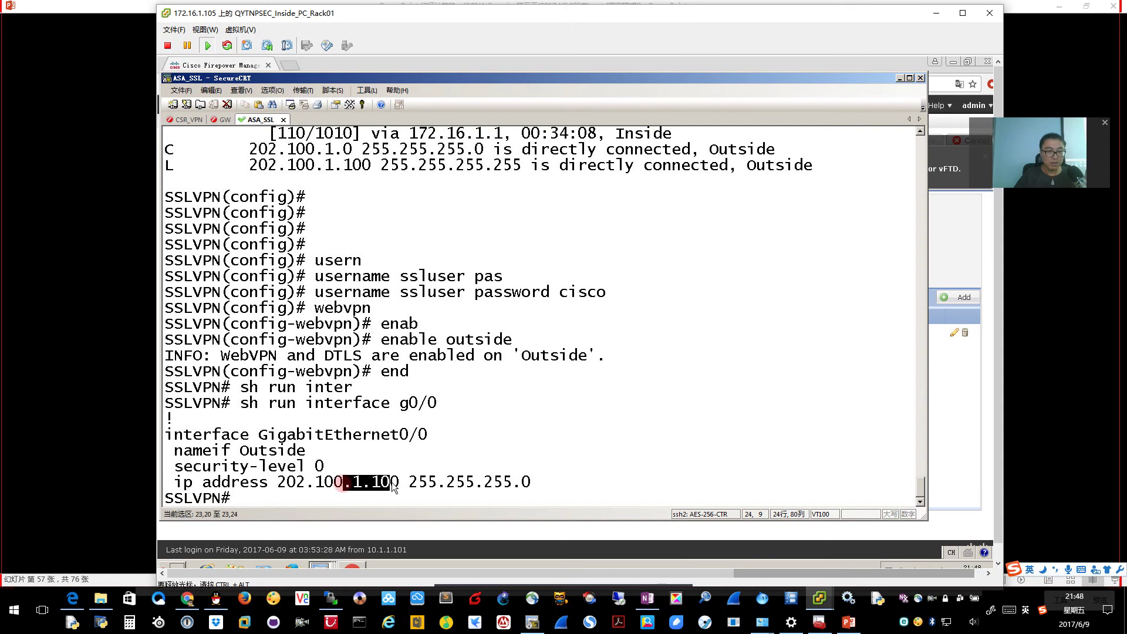
key(shift)
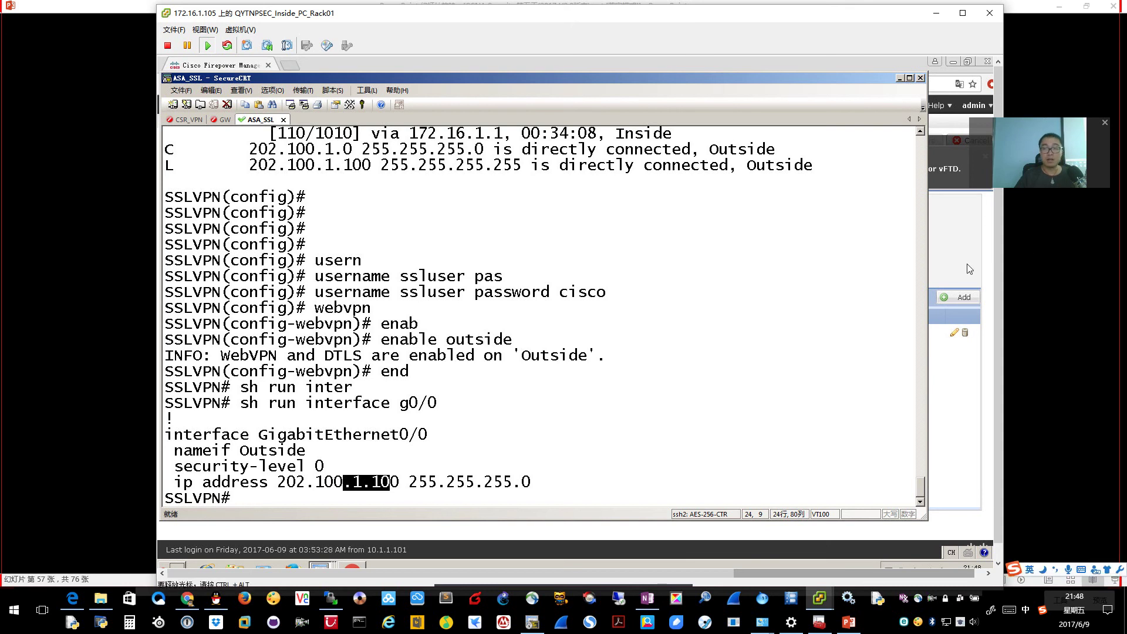
mouse_move(829, 603)
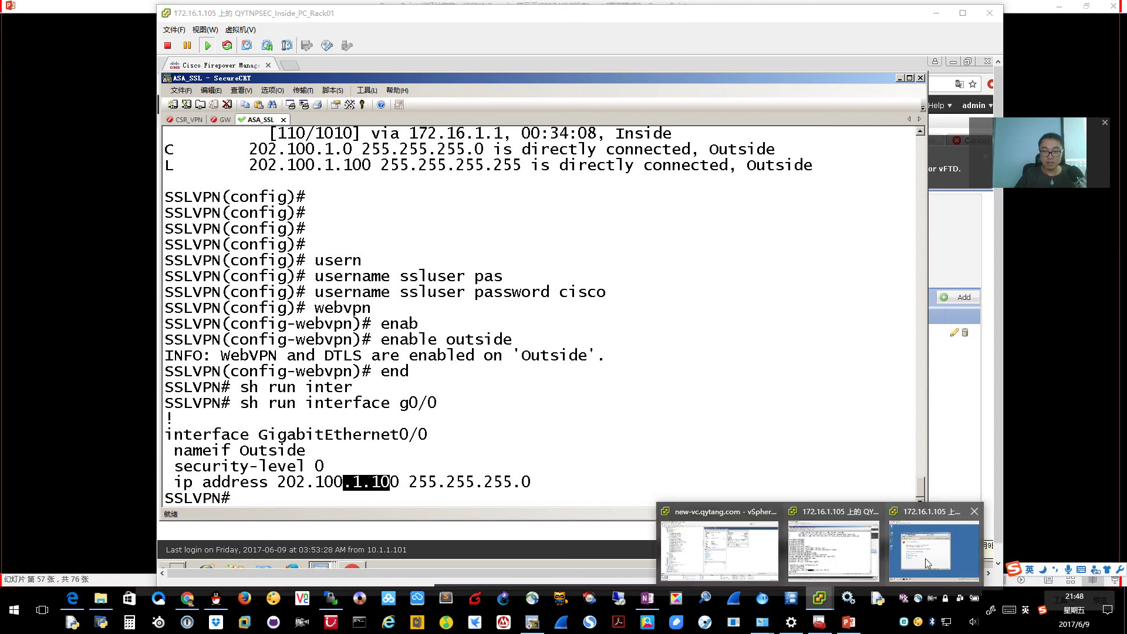
click(925, 558)
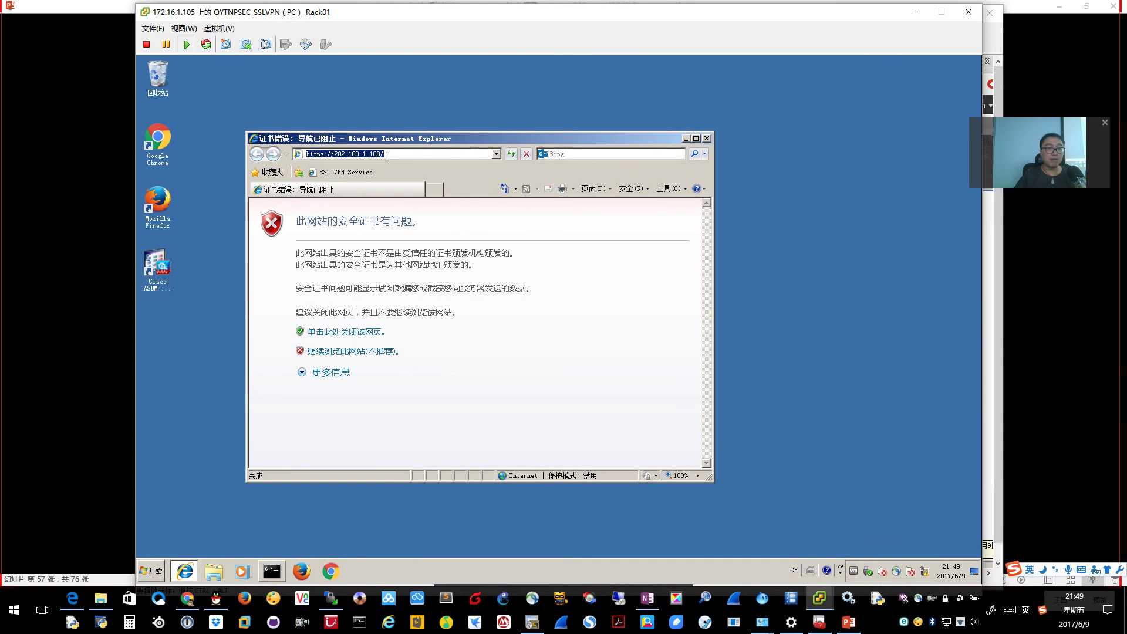
- Accept the certificate warning and sign in to the portal with the SSL VPN user's username and password
click(388, 353)
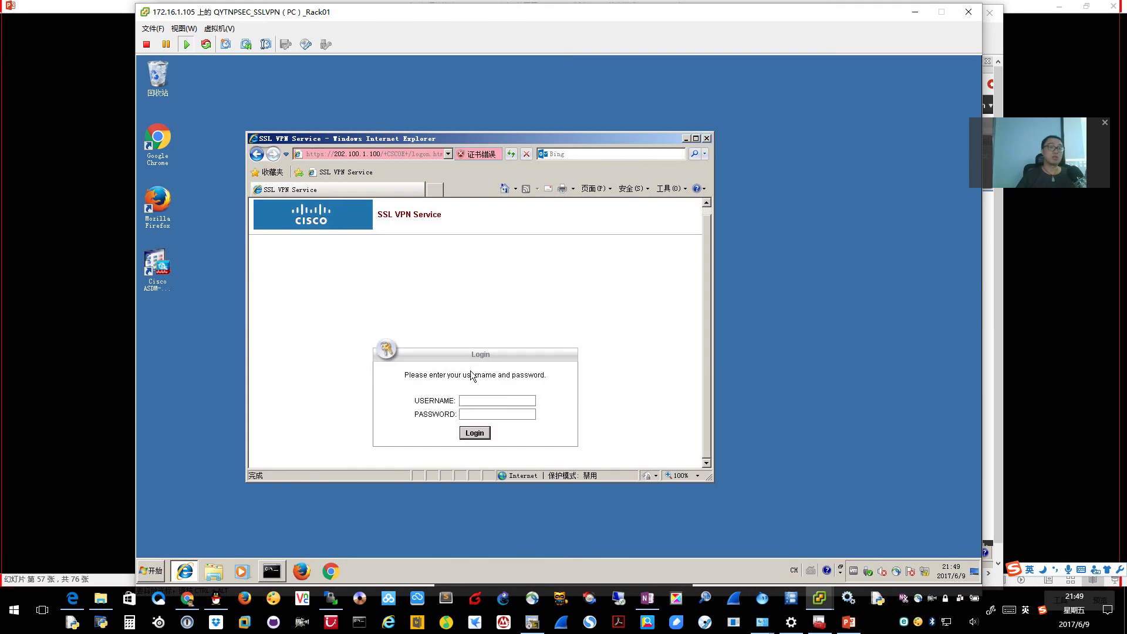
click(482, 400)
text(ssluse)
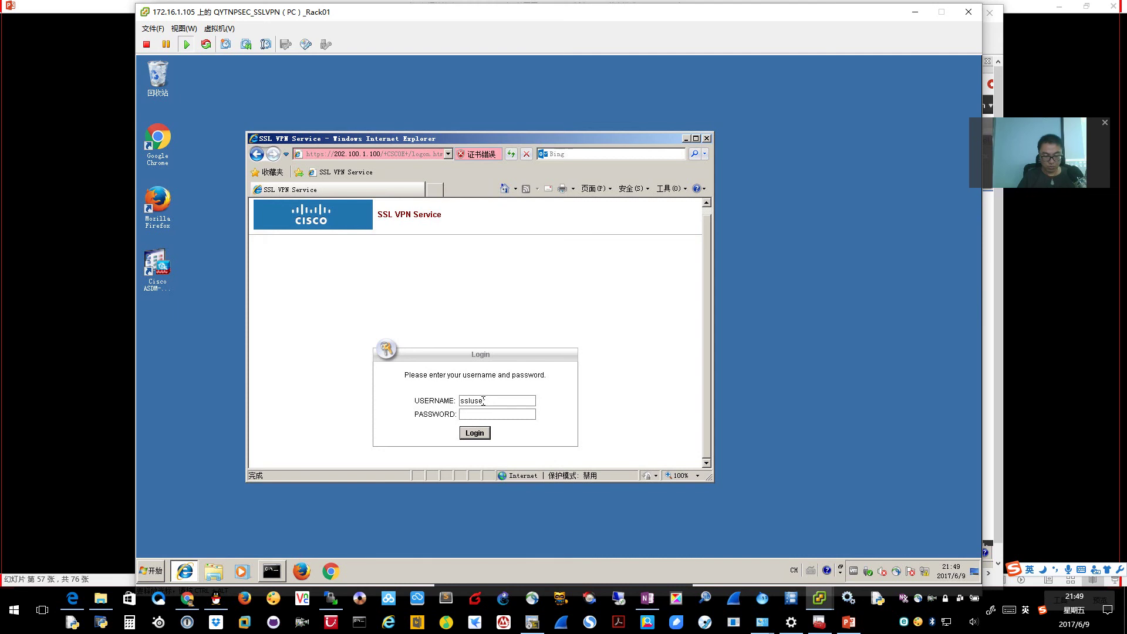
key(Tab)
key(Return)
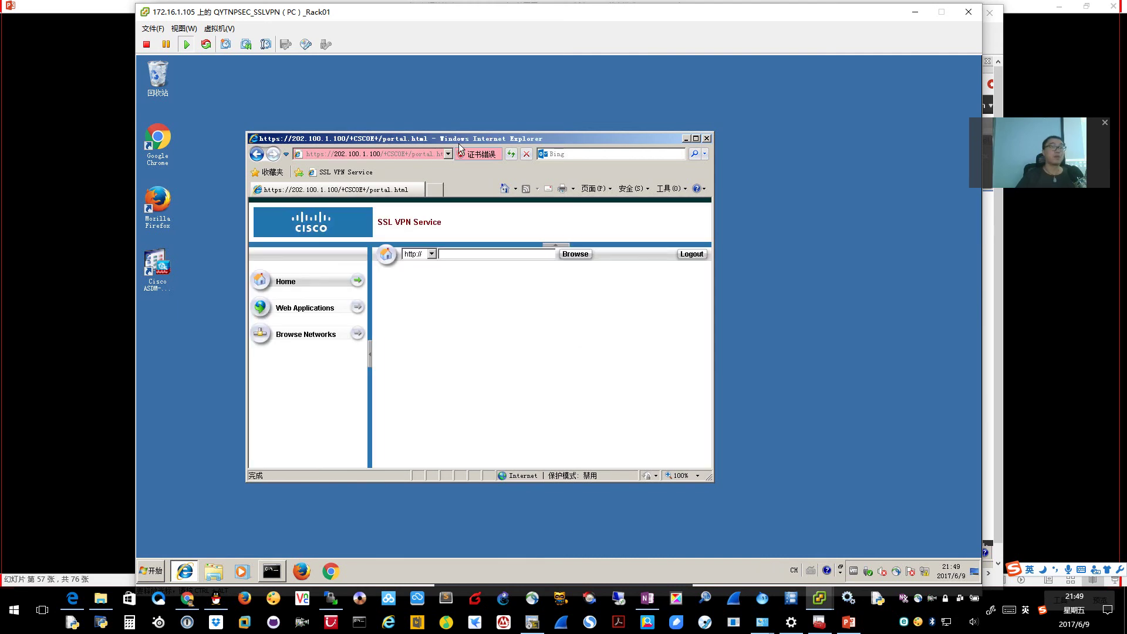
ctrl+scroll(538, 336, up, 2)
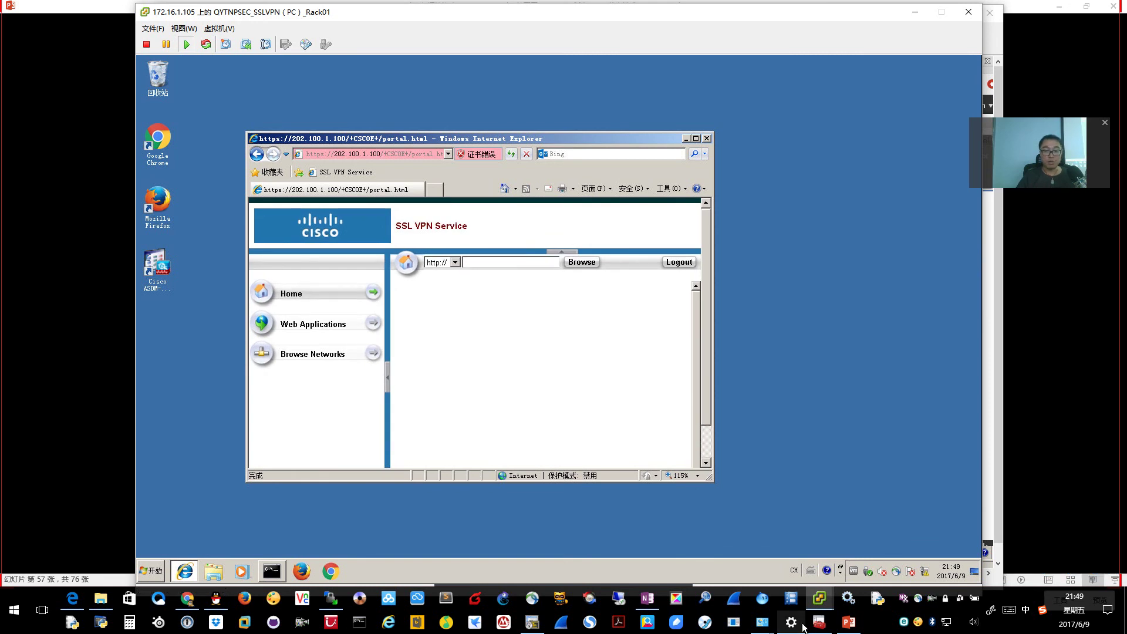
click(848, 622)
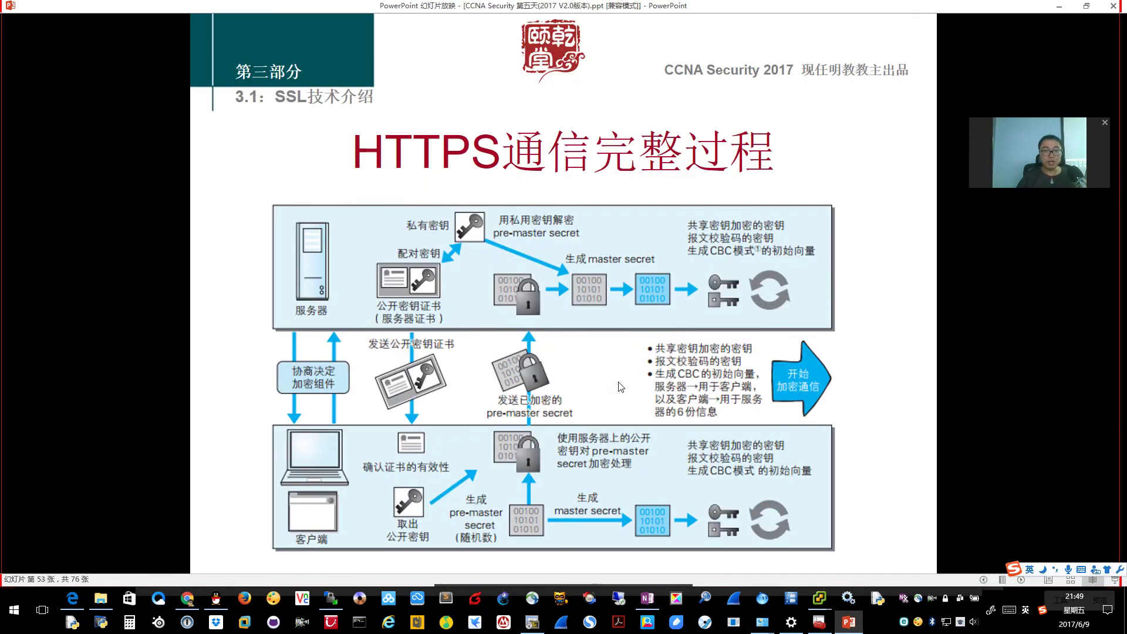
- Advance the slideshow to the SSLVPN lab topology slide 61, then bring back the SSL VPN portal
key(Down)
key(Down)
key(Down)
key(Down)
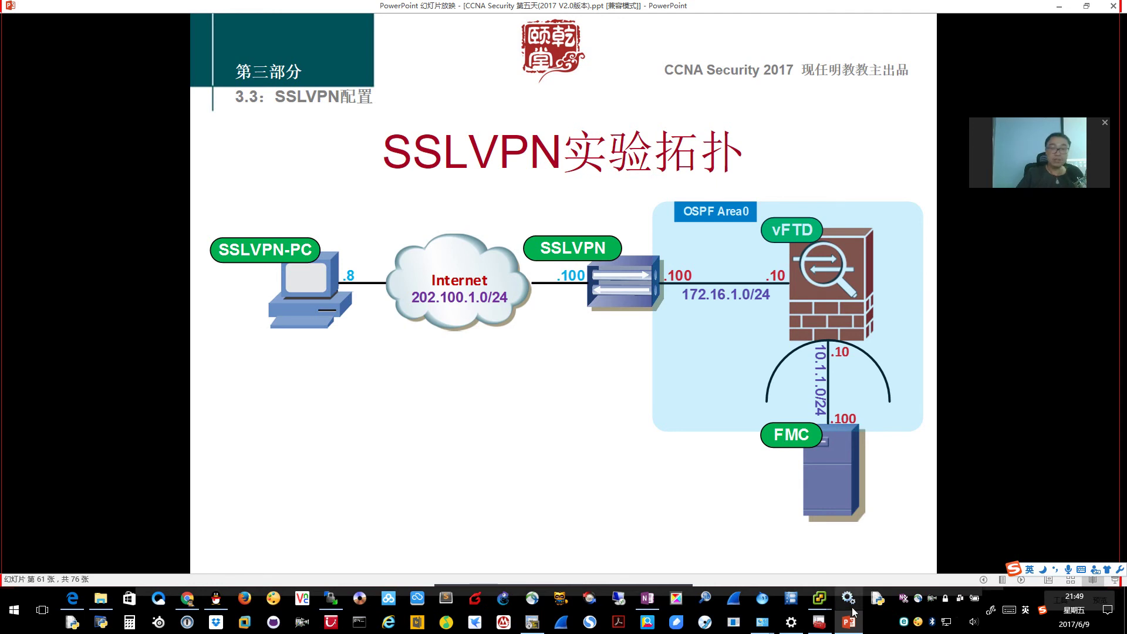
click(819, 597)
click(902, 561)
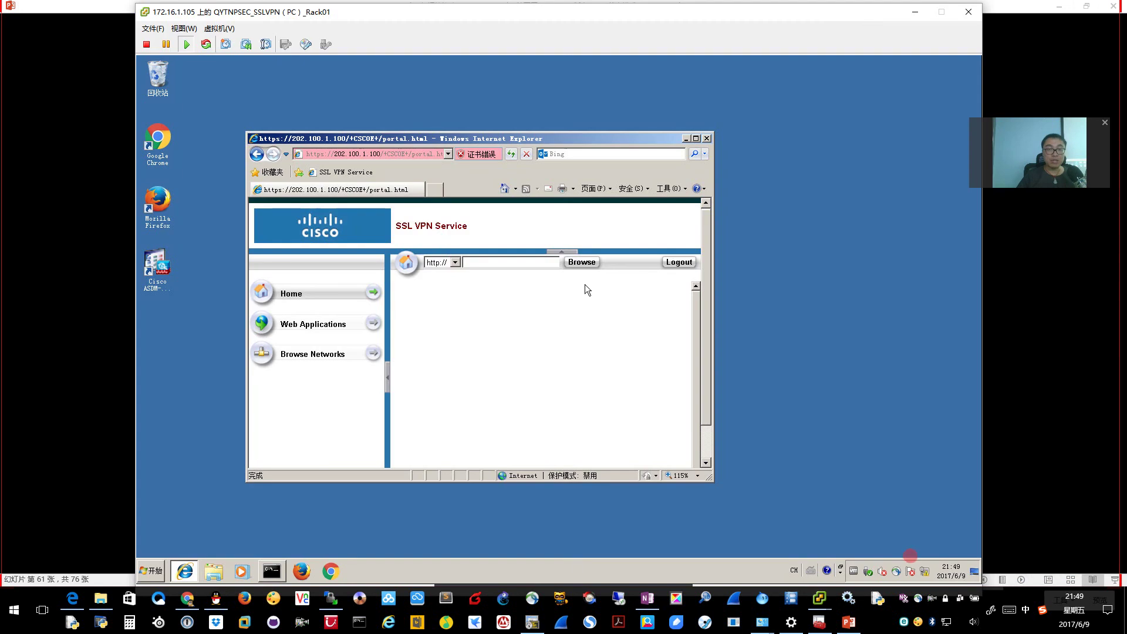
click(454, 263)
click(454, 281)
click(489, 263)
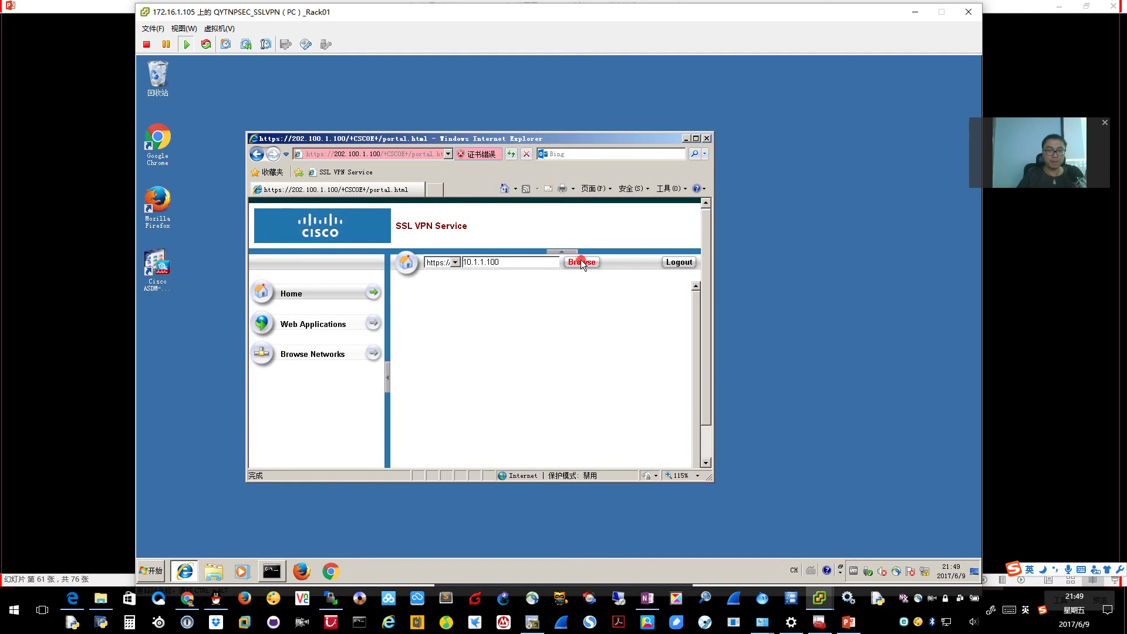
click(696, 139)
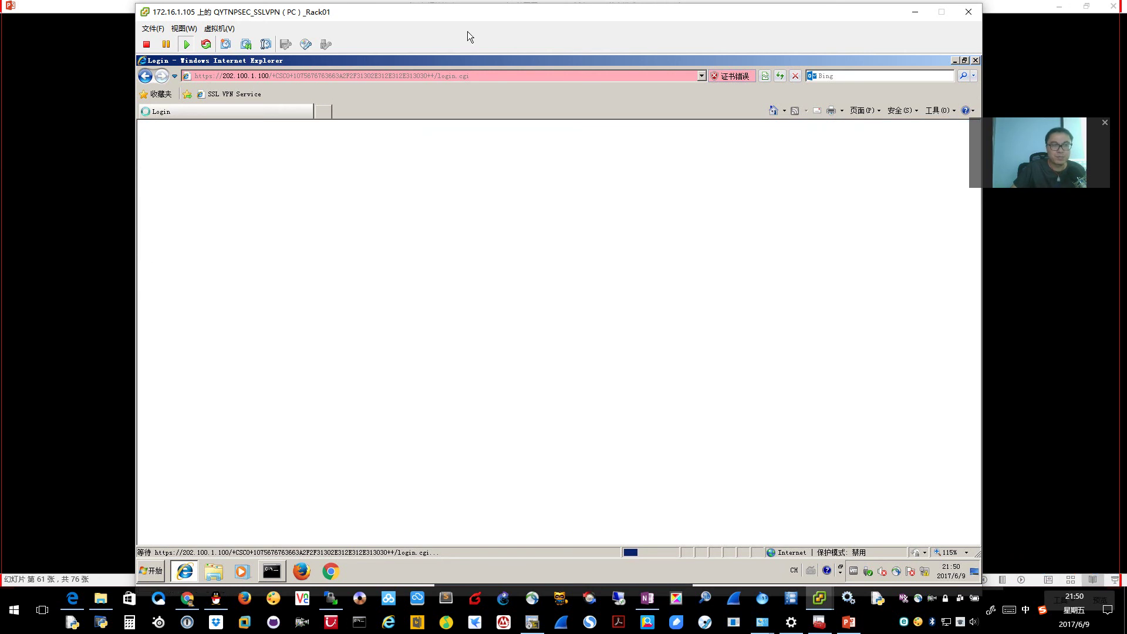
drag(467, 12, 445, 11)
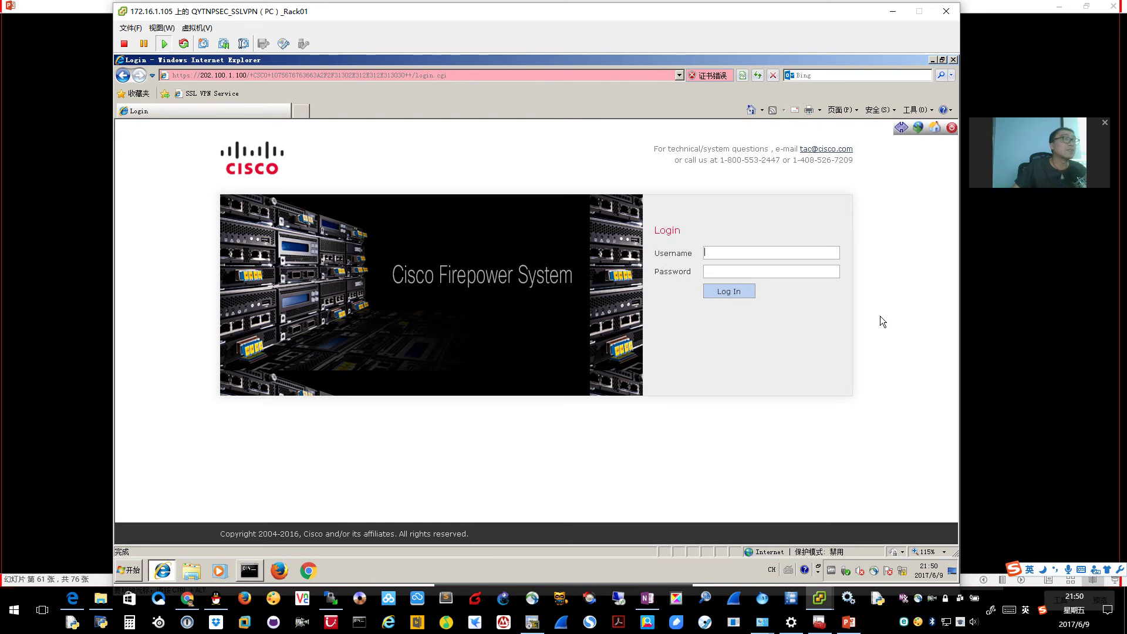
click(936, 132)
- Page through the Clientless VPN test, Thin Client configuration, and back to the Thick Client Mode slides
click(1003, 352)
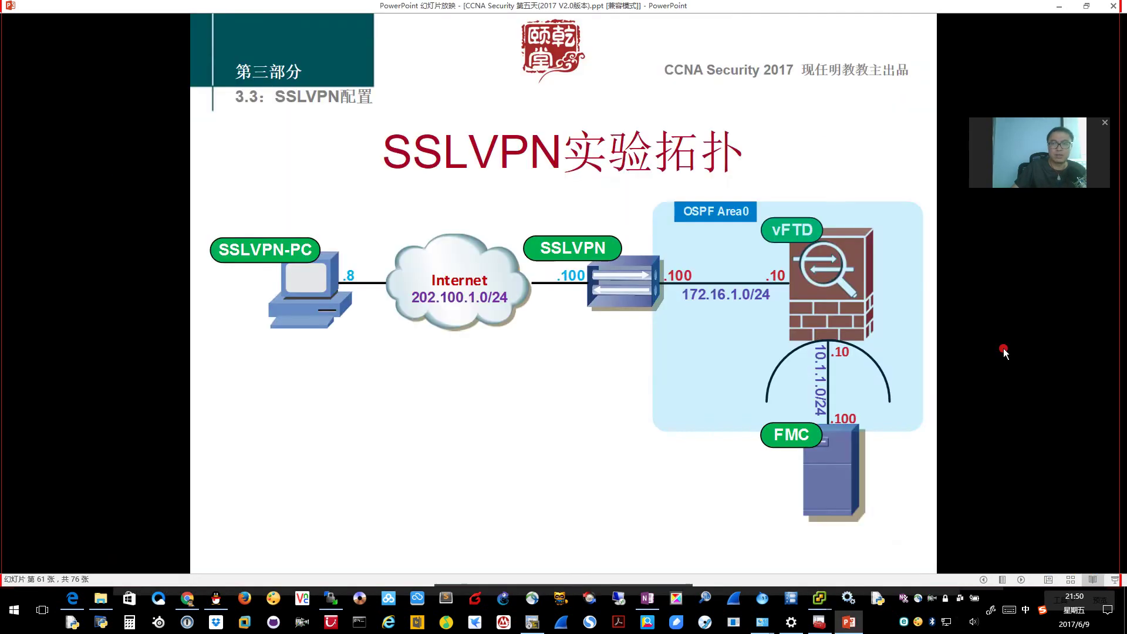
key(Down)
key(Down)
key(Down)
key(Down)
key(Down)
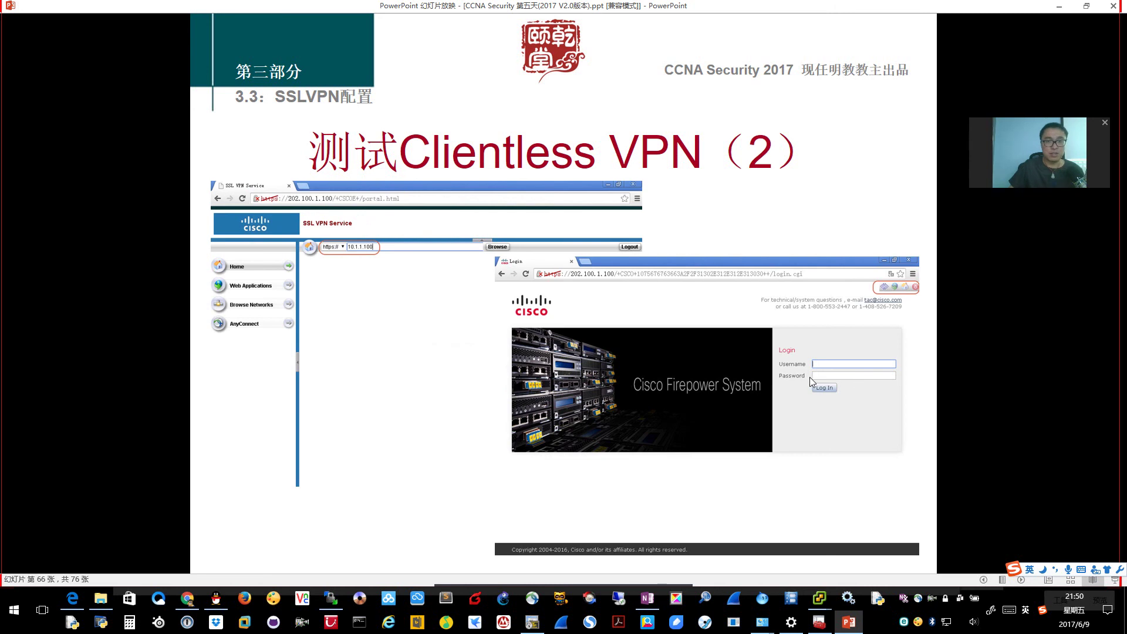
key(Down)
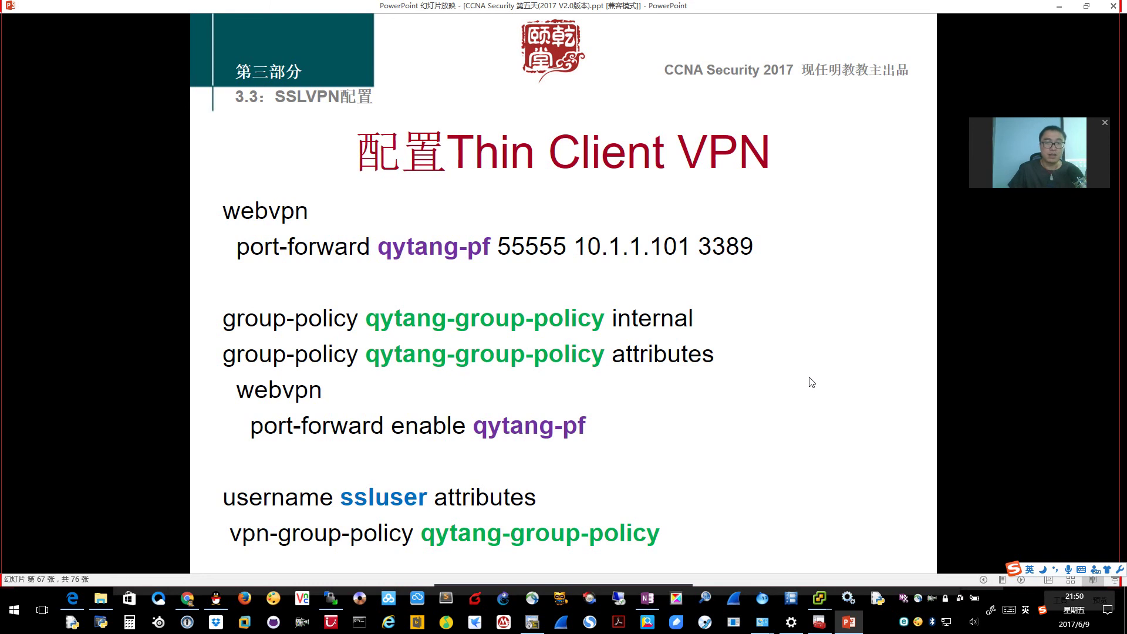
key(Page_Up)
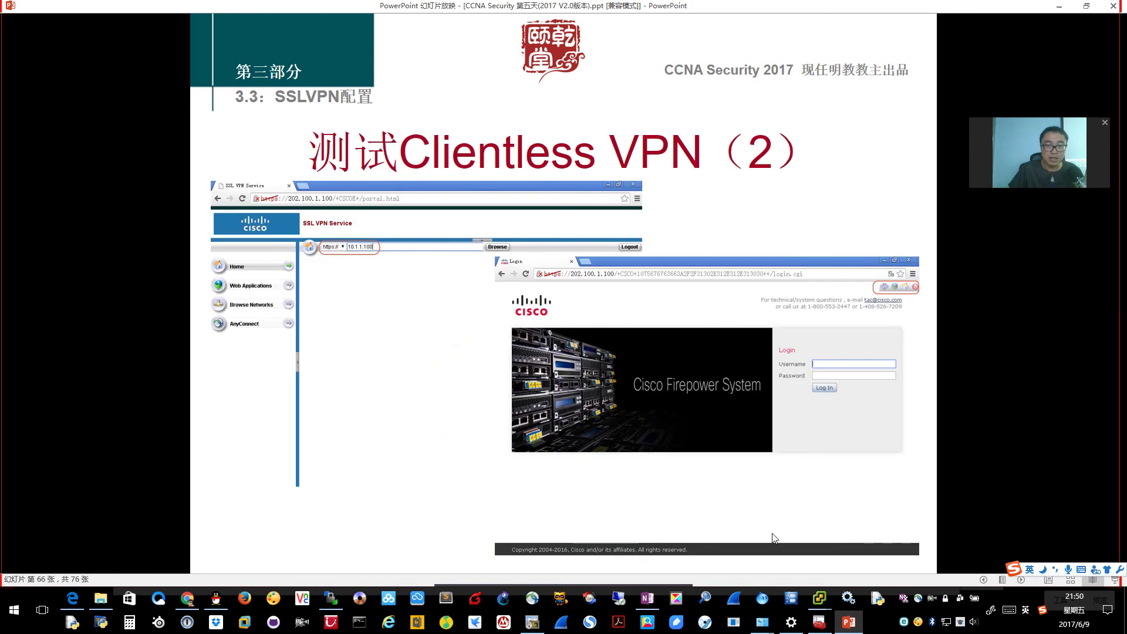
key(Page_Up)
key(Page_Up)
key(Page_Up)
key(Page_Up)
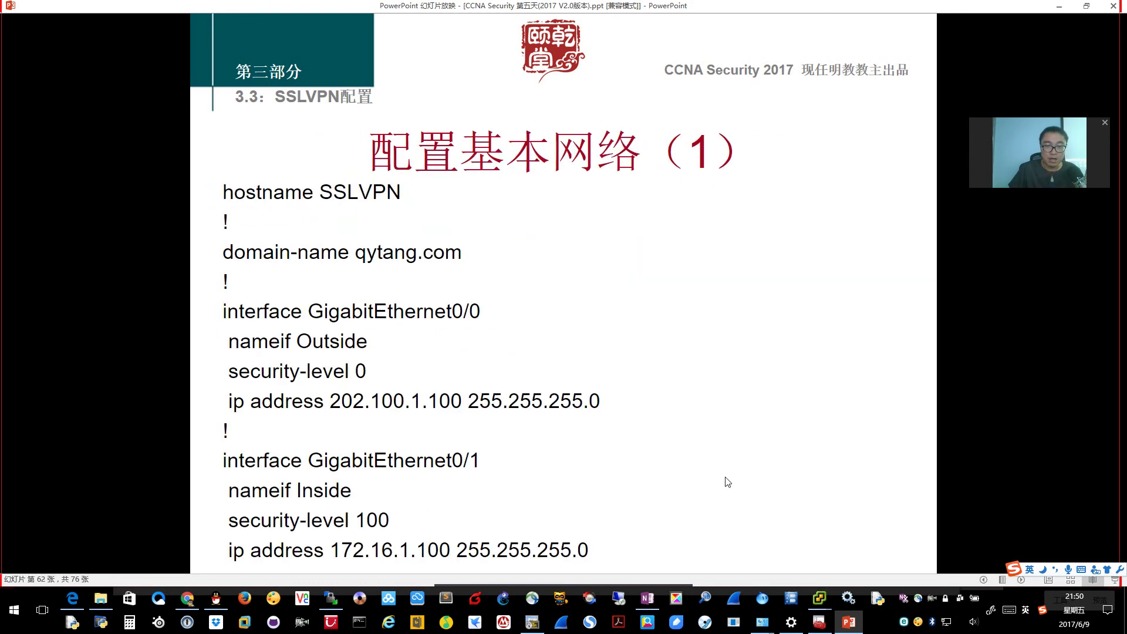
key(Page_Up)
key(Page_Up)
key(Page_Up)
key(Page_Up)
key(Page_Up)
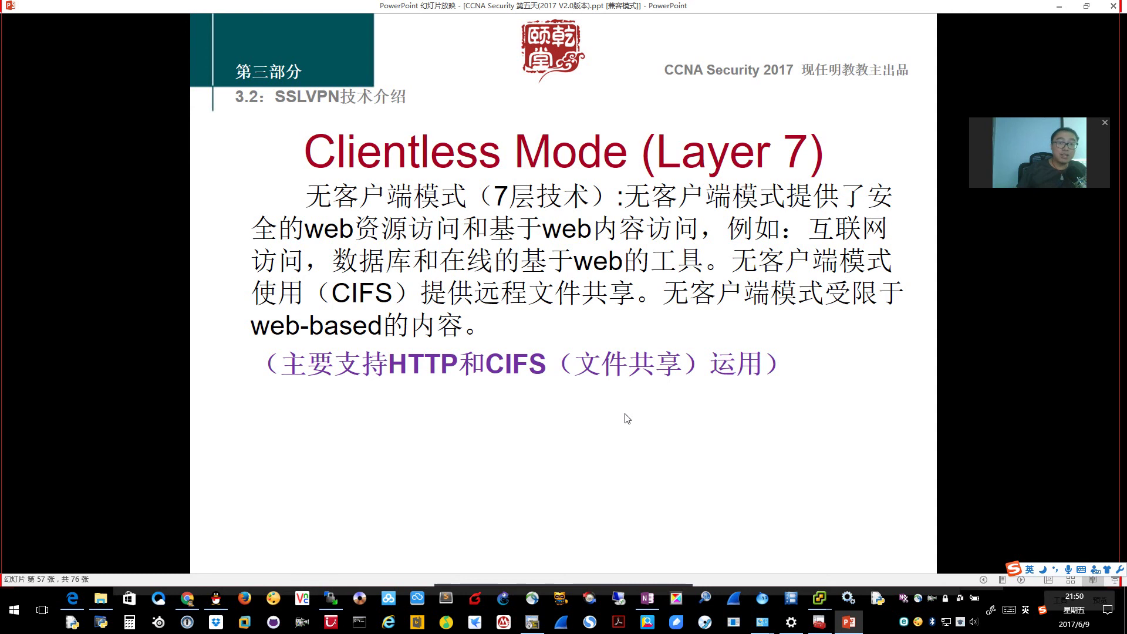
- Bring the SSL VPN PC console forward and open the portal's protocol list
click(819, 597)
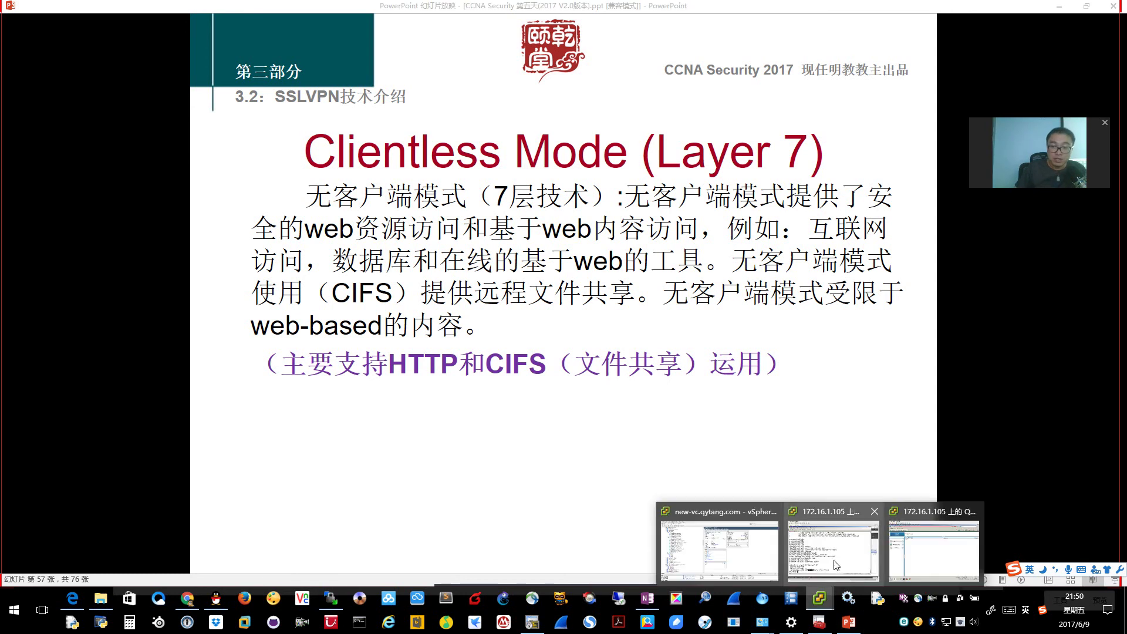
click(925, 555)
click(324, 184)
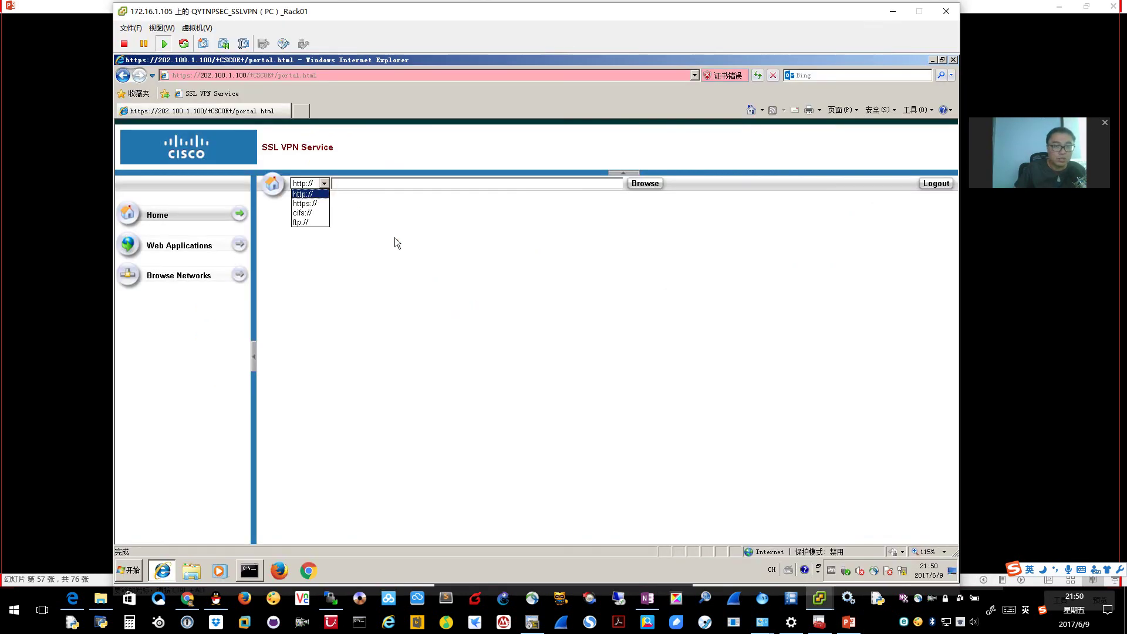
- Reopen the protocol list showing http, https, cifs and ftp, then return to the Clientless Mode slide
click(387, 253)
ctrl+scroll(386, 253, up, 5)
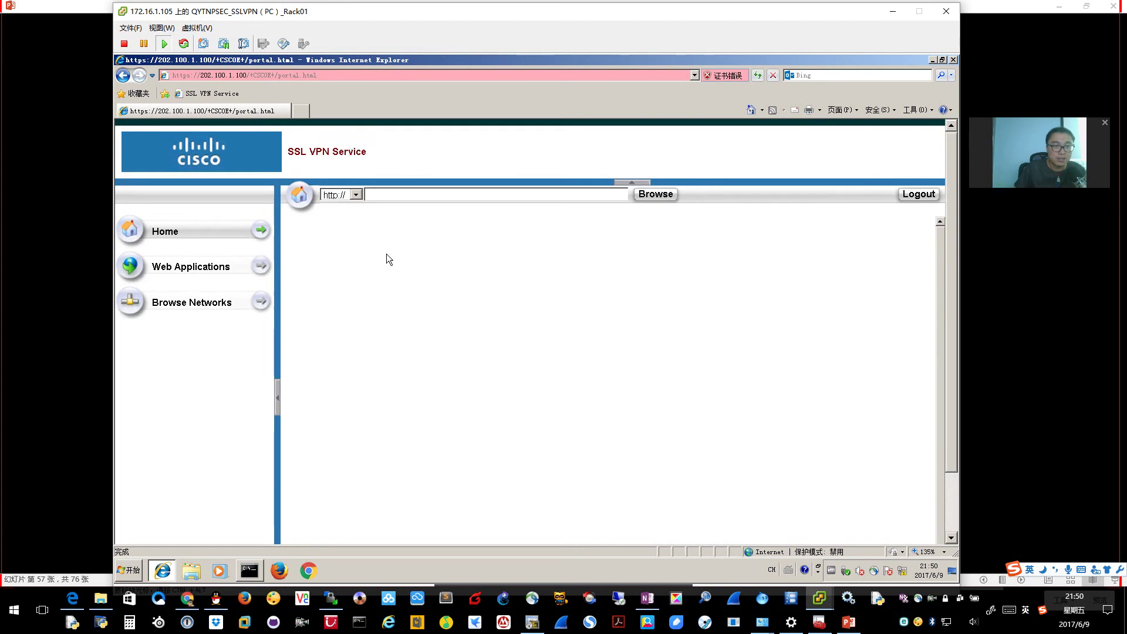
click(366, 199)
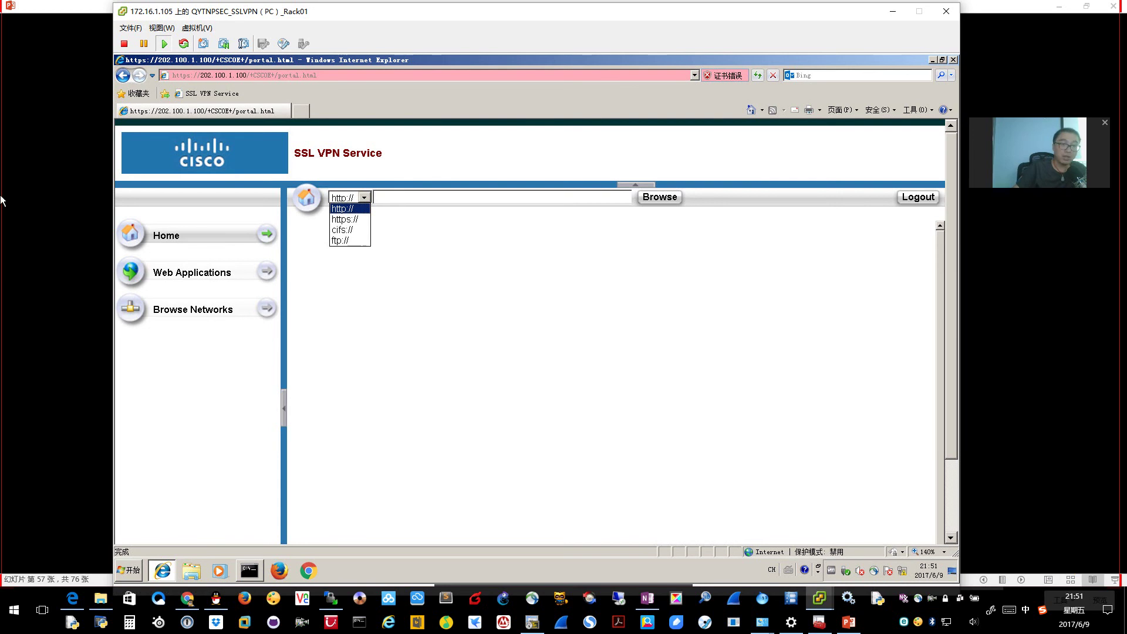
click(26, 219)
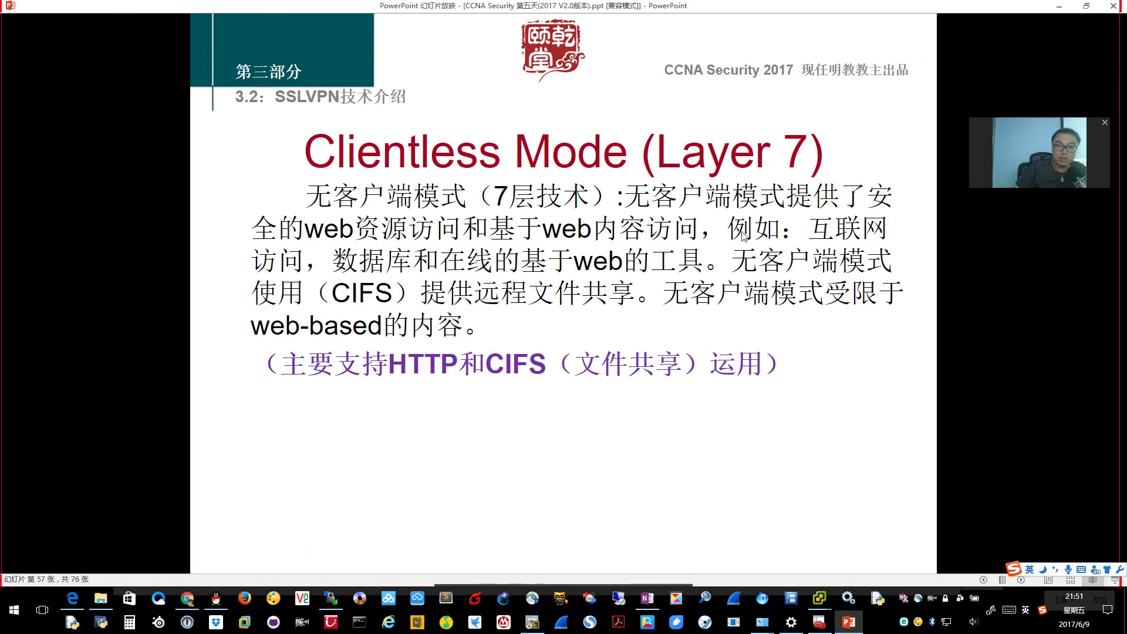
- Circle the (Layer 7) label with screen annotation, clear it, and select all the ink in OneNote
key(ctrl+shift+w)
mouse_move(719, 183)
mouse_down()
mouse_move(813, 147)
mouse_move(732, 174)
mouse_up()
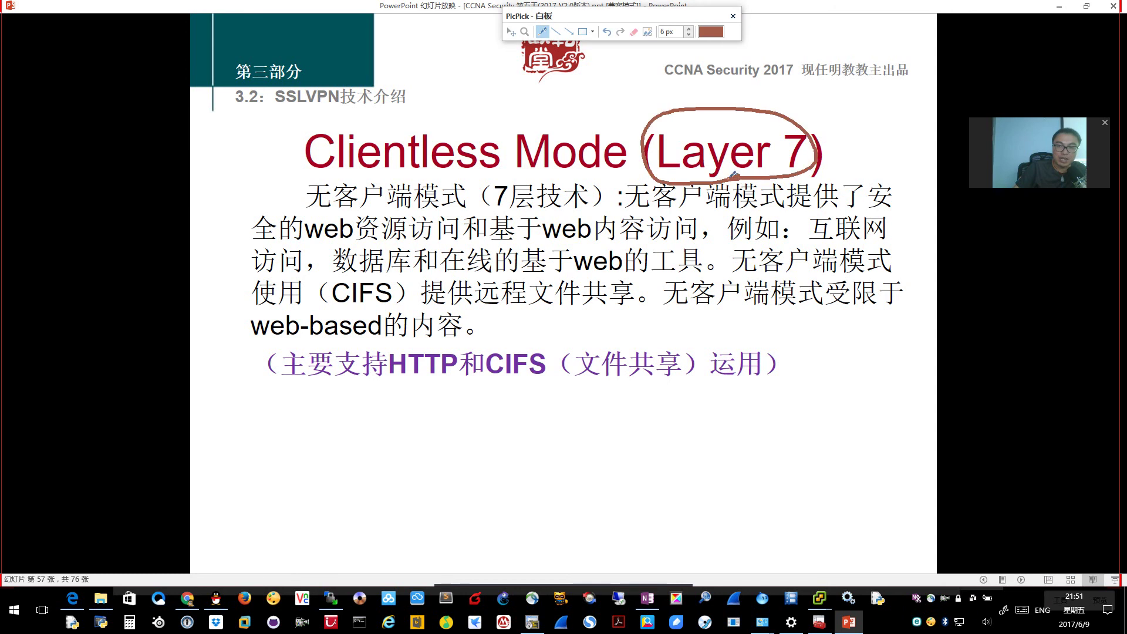
click(737, 16)
click(647, 598)
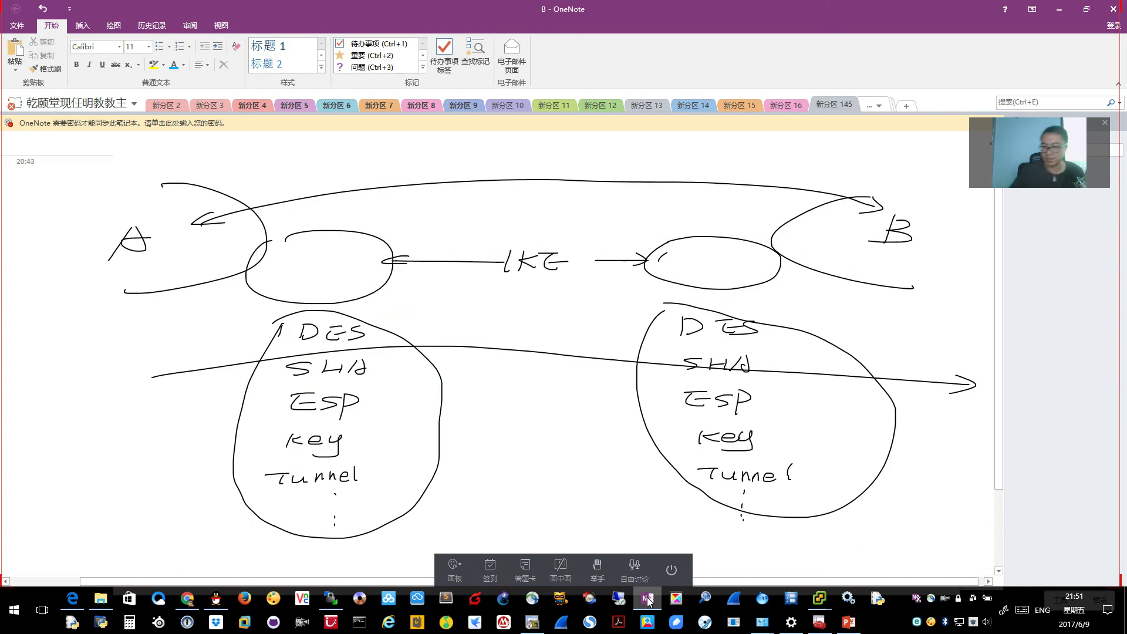
key(ctrl+a)
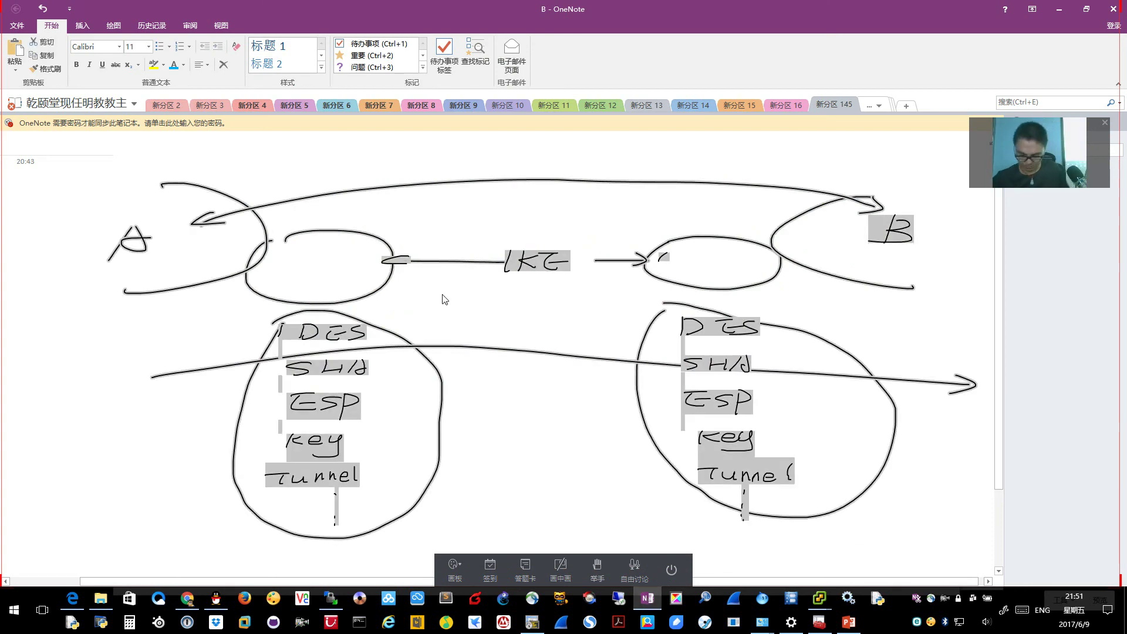
- Clear the old ink and sketch PC, a circled ASA and FMC, with a TCP1 arrow from PC to ASA
key(Delete)
mouse_move(474, 228)
mouse_down()
mouse_move(455, 254)
mouse_move(487, 220)
mouse_up()
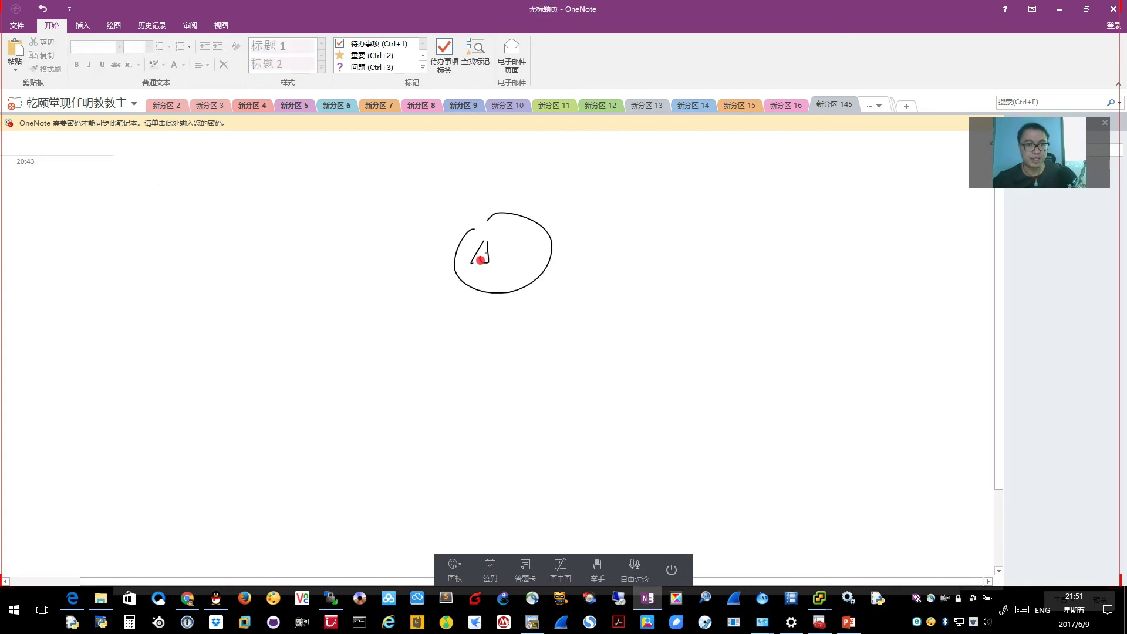
mouse_move(480, 259)
mouse_down()
mouse_move(513, 239)
mouse_move(519, 258)
mouse_up()
mouse_move(264, 245)
mouse_down()
mouse_move(261, 270)
mouse_move(302, 266)
mouse_up()
mouse_move(731, 228)
mouse_down()
mouse_move(758, 227)
mouse_move(737, 256)
mouse_up()
mouse_move(739, 250)
mouse_down()
mouse_move(766, 238)
mouse_move(809, 253)
mouse_up()
drag(311, 252, 443, 252)
drag(430, 245, 431, 255)
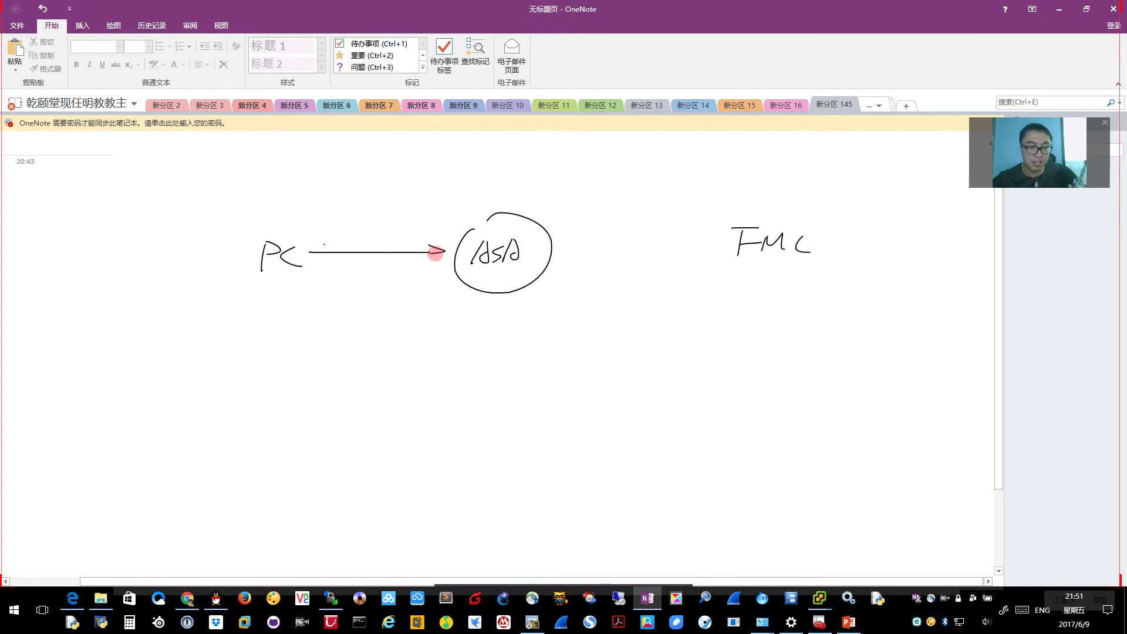
drag(322, 246, 369, 276)
drag(378, 265, 378, 289)
drag(379, 265, 379, 273)
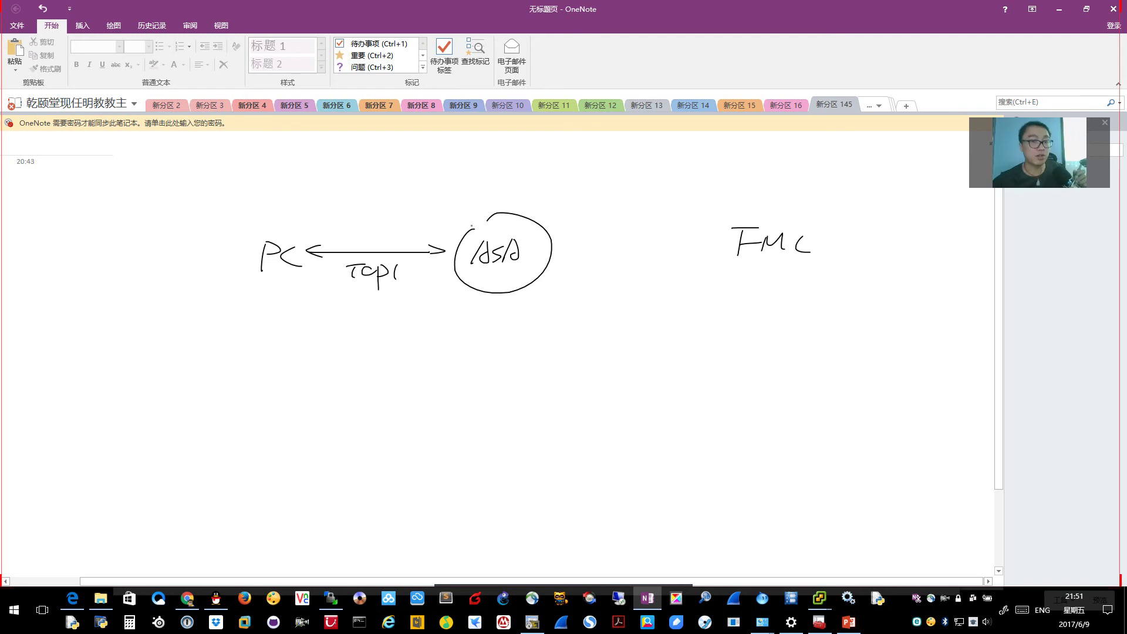
- Draw a double-headed ASA–FMC arrow labelled TCP2 and circle FMC
drag(554, 251, 718, 257)
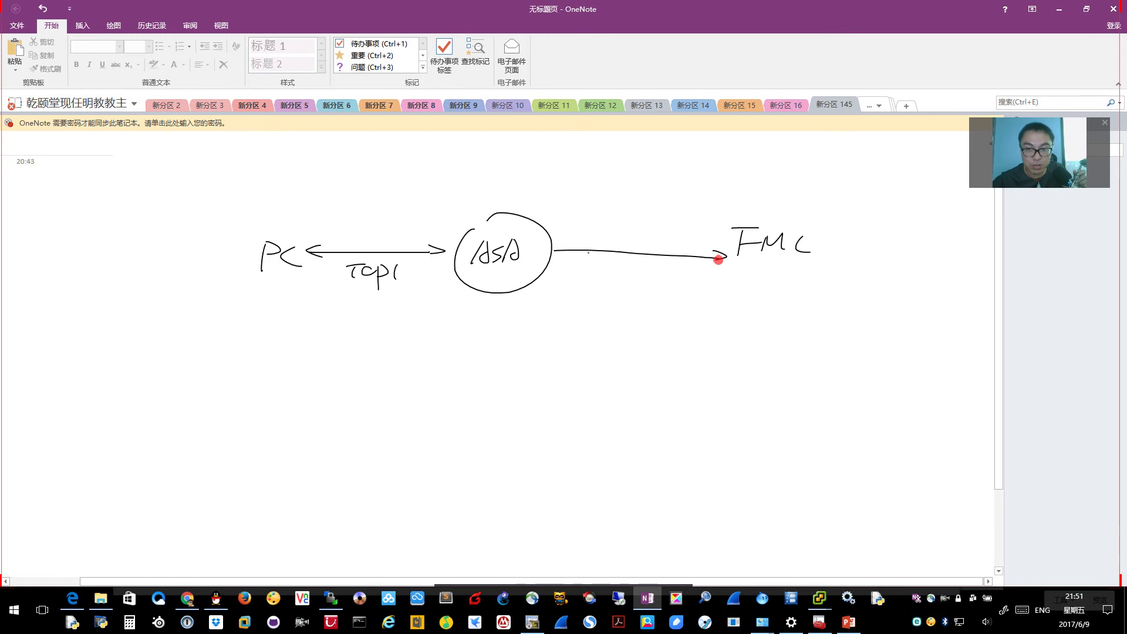
drag(560, 242, 617, 279)
drag(624, 270, 624, 281)
mouse_move(629, 271)
mouse_down()
mouse_move(635, 291)
mouse_move(666, 281)
mouse_up()
drag(736, 271, 764, 272)
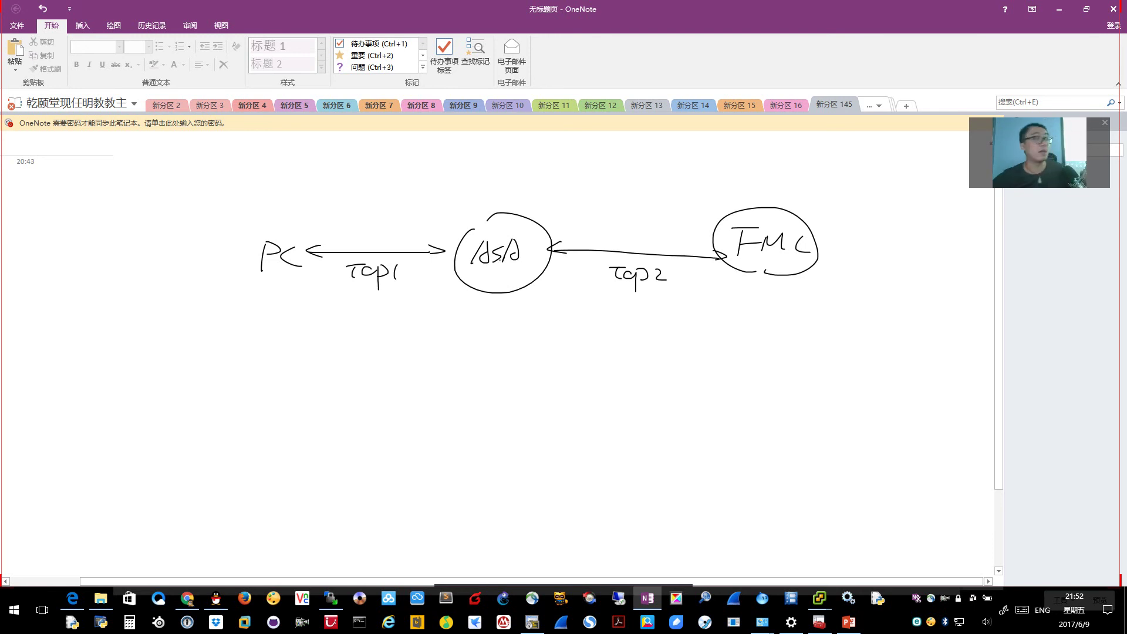
- Label the ASA as proxy, add 10.1.1.10 with an arrow and FW, then minimize OneNote
mouse_move(480, 166)
mouse_down()
mouse_move(480, 194)
mouse_move(502, 174)
mouse_move(536, 196)
mouse_up()
mouse_move(536, 167)
mouse_down()
mouse_move(523, 196)
mouse_move(544, 180)
mouse_up()
drag(551, 162, 537, 196)
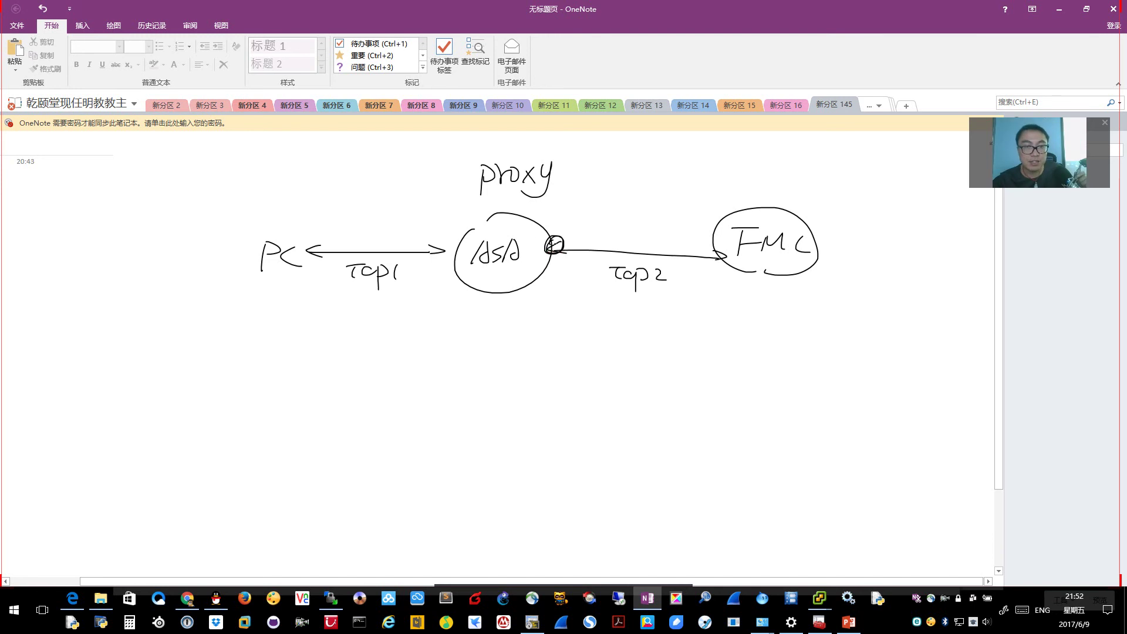
drag(587, 211, 589, 223)
mouse_move(599, 212)
mouse_down()
mouse_move(597, 224)
mouse_move(618, 212)
mouse_move(680, 232)
mouse_up()
drag(669, 224, 673, 238)
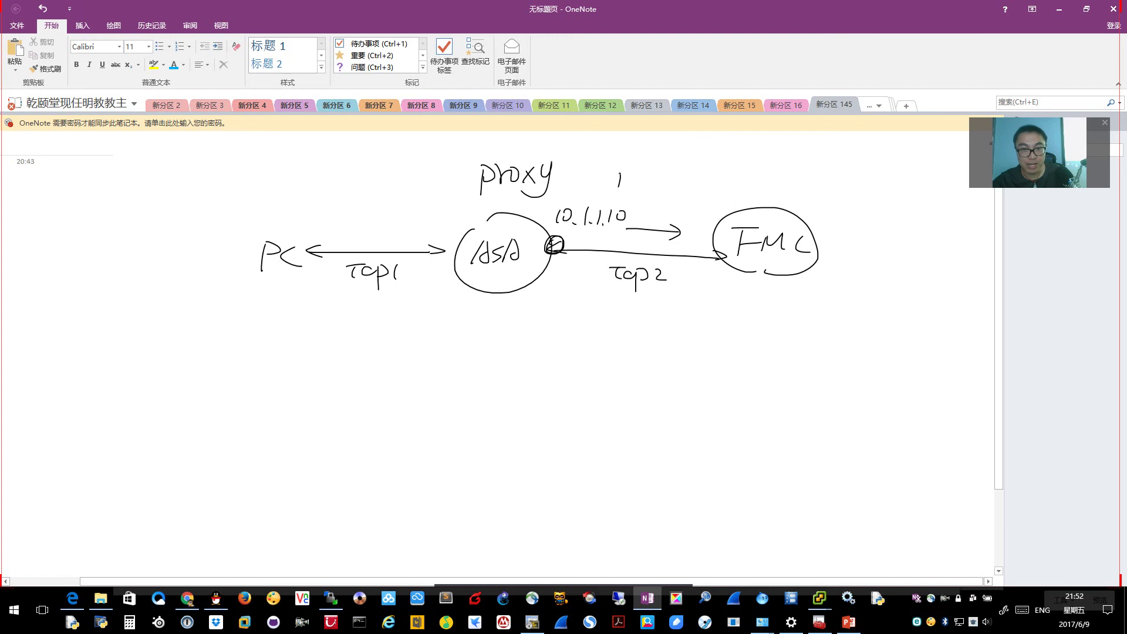
drag(619, 187, 609, 233)
drag(624, 134, 640, 133)
mouse_move(626, 137)
mouse_down()
mouse_move(626, 158)
mouse_move(636, 147)
mouse_up()
drag(642, 144, 664, 147)
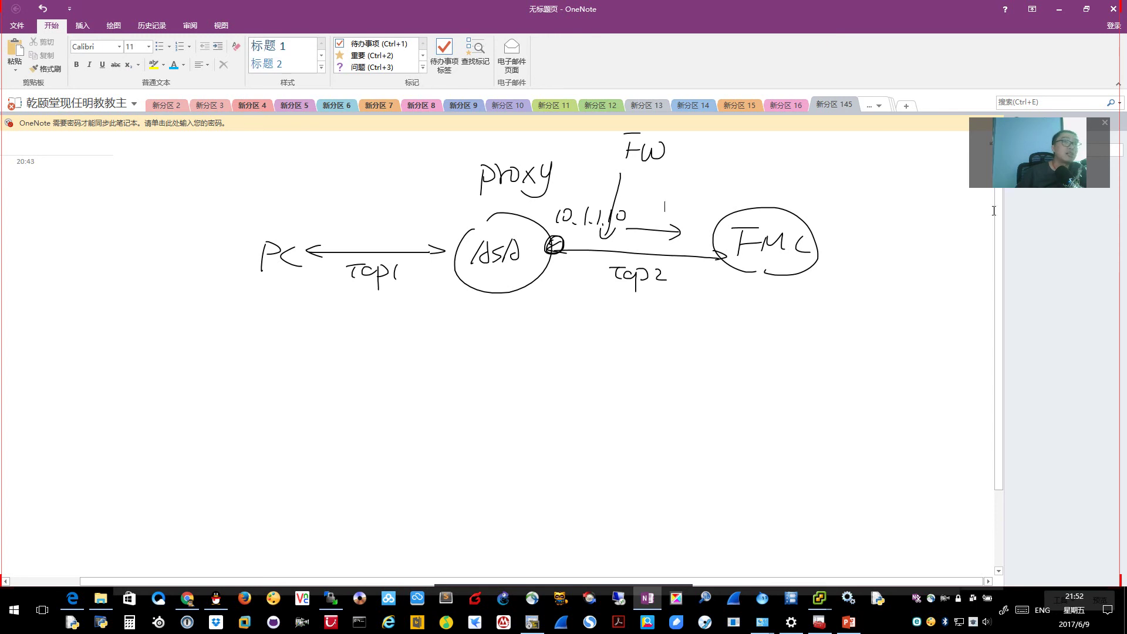
click(1059, 9)
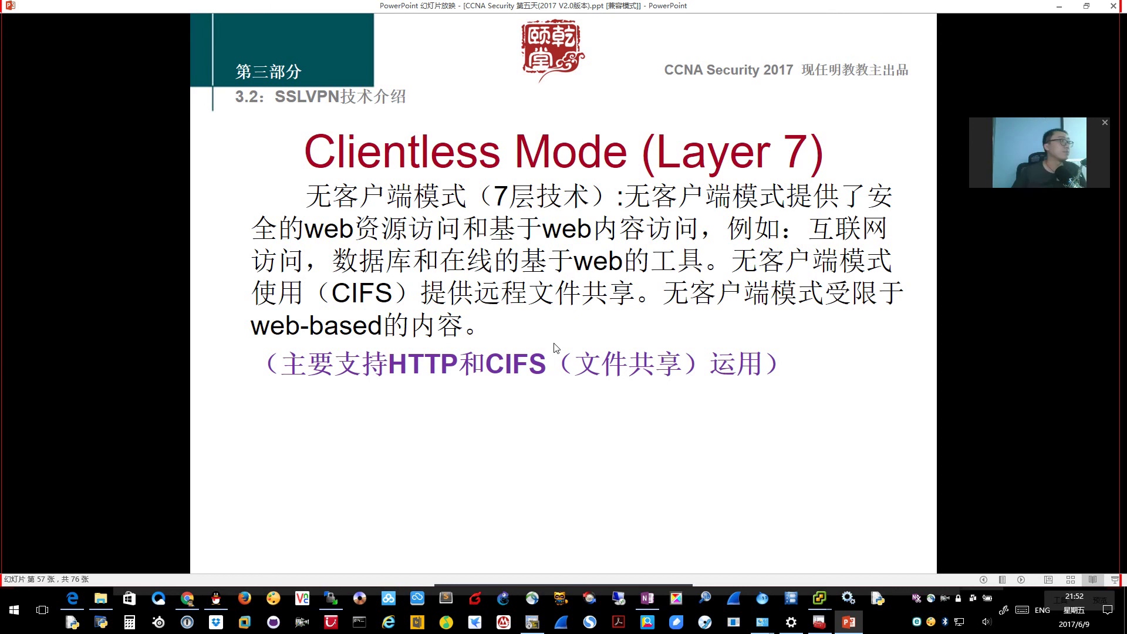
- Advance to slide 58 'Thin Client Mode (Layer 7)' and bring up the Inside_PC console
click(556, 351)
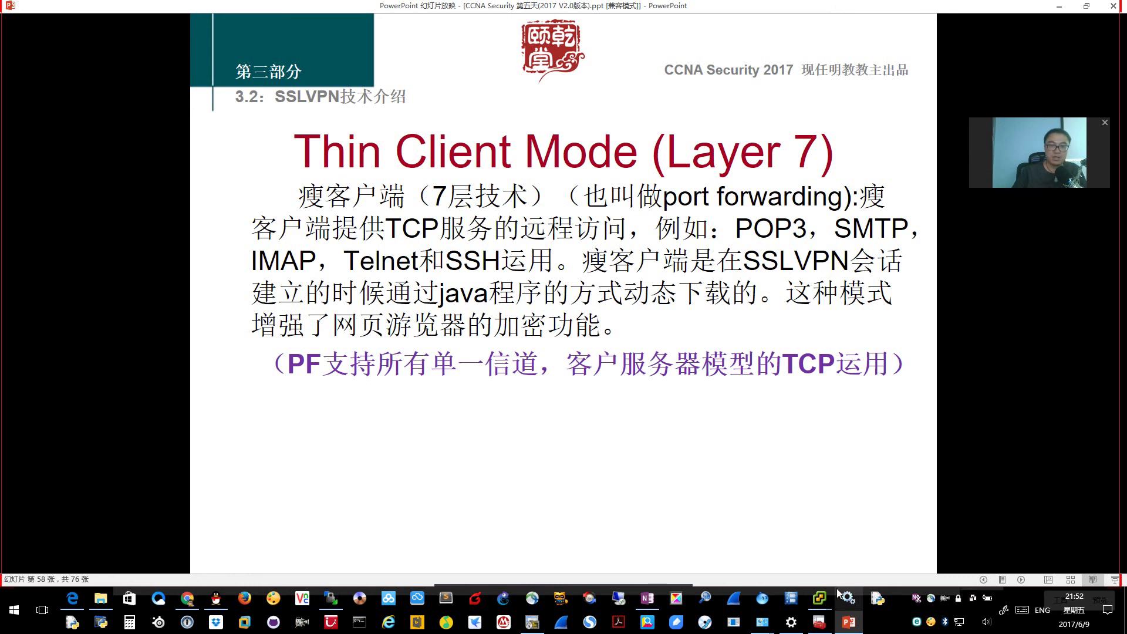
mouse_move(819, 598)
click(933, 542)
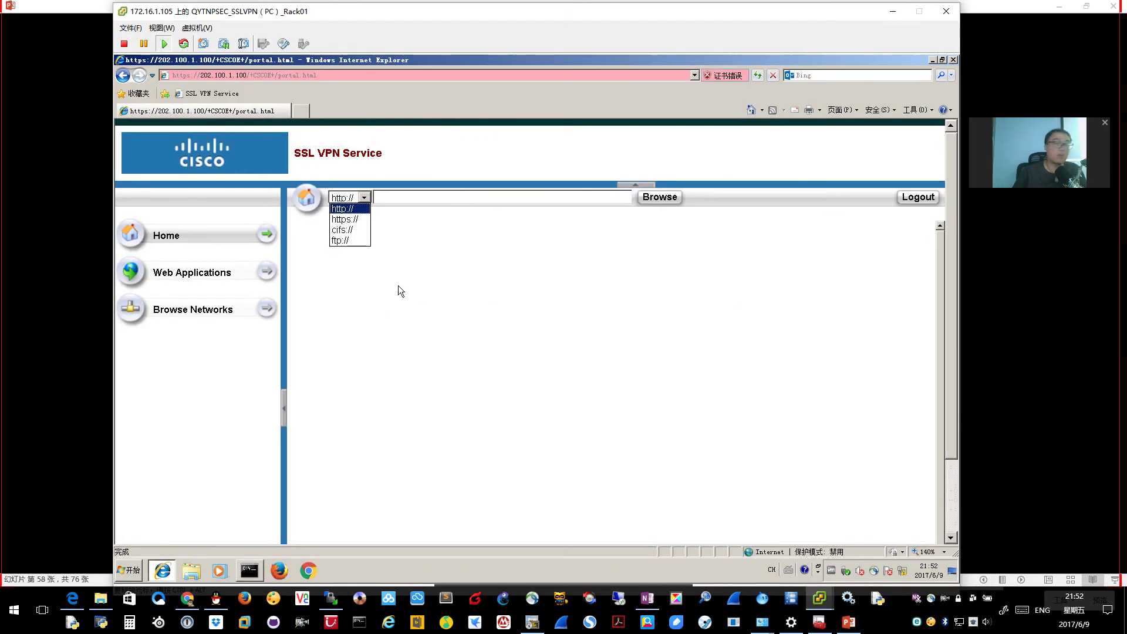
click(398, 285)
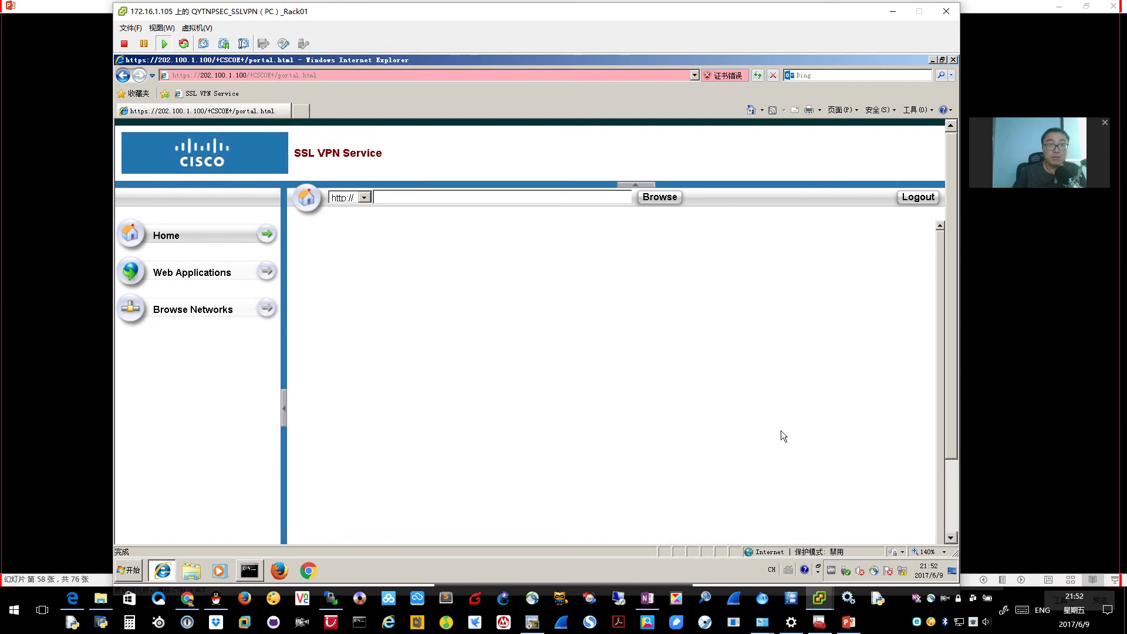
mouse_move(820, 597)
click(997, 543)
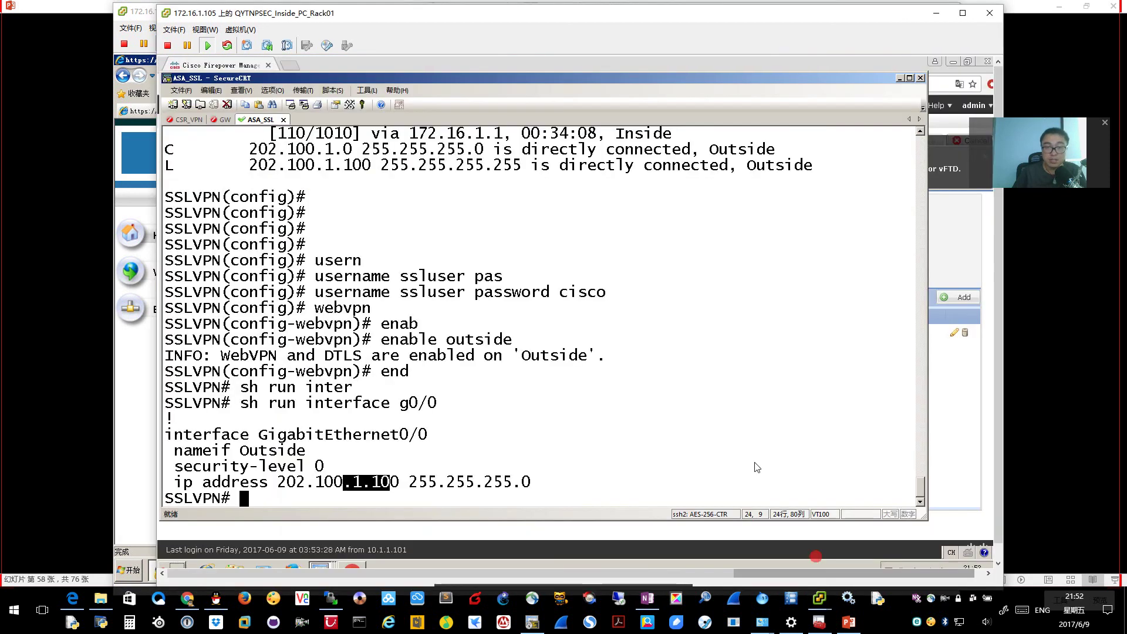
- Run ipconfig in a command prompt to confirm the inside PC's address is 10.1.1.101
click(178, 569)
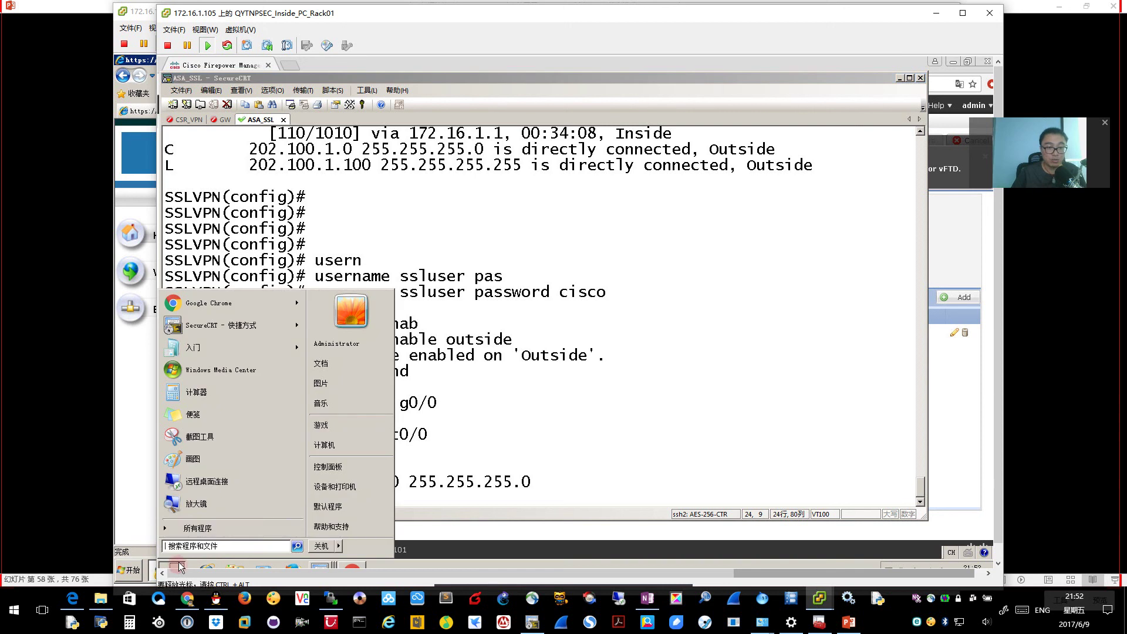
click(266, 523)
click(265, 522)
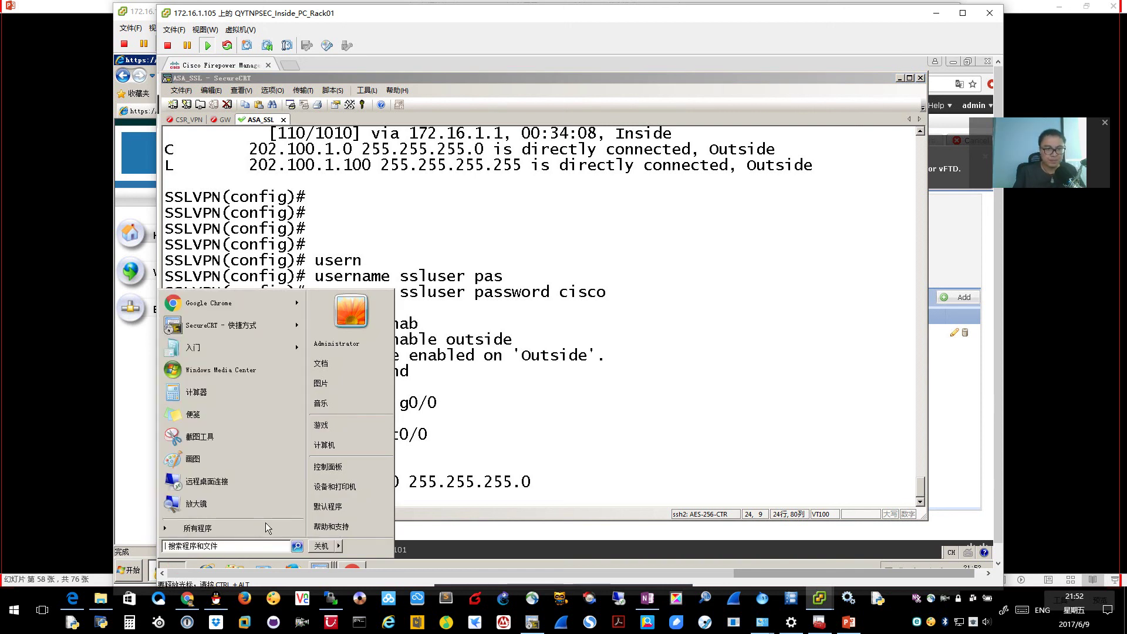
click(304, 174)
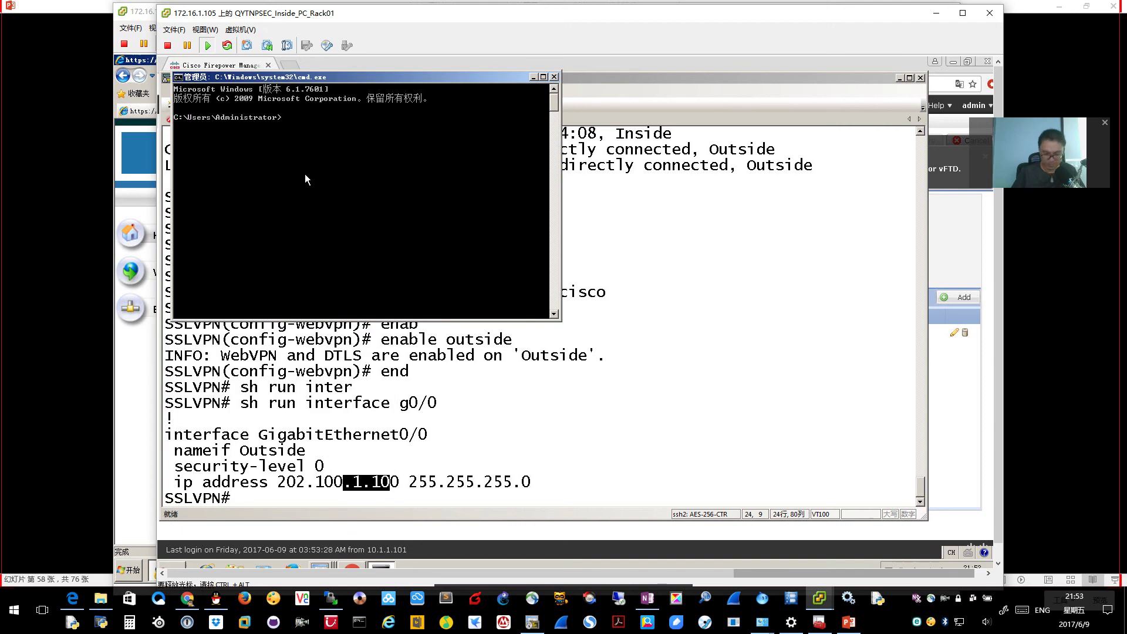
text(ipconfig)
key(Return)
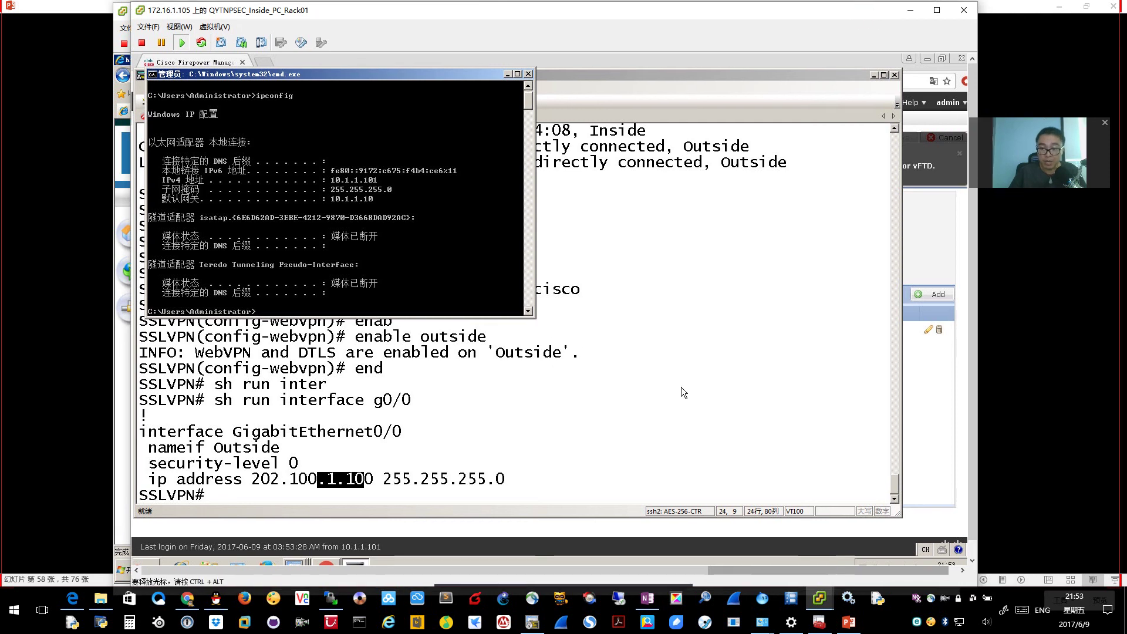
- Allow Remote Desktop connections from any version in Remote settings, apply, and return to the SSLVPN portal
click(939, 530)
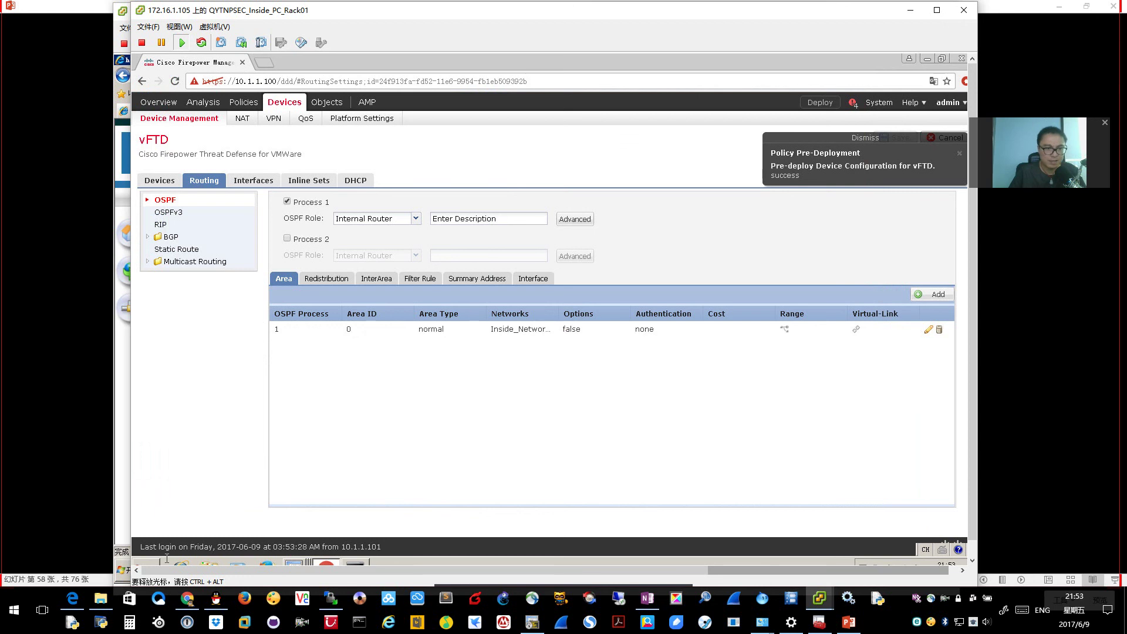
click(121, 569)
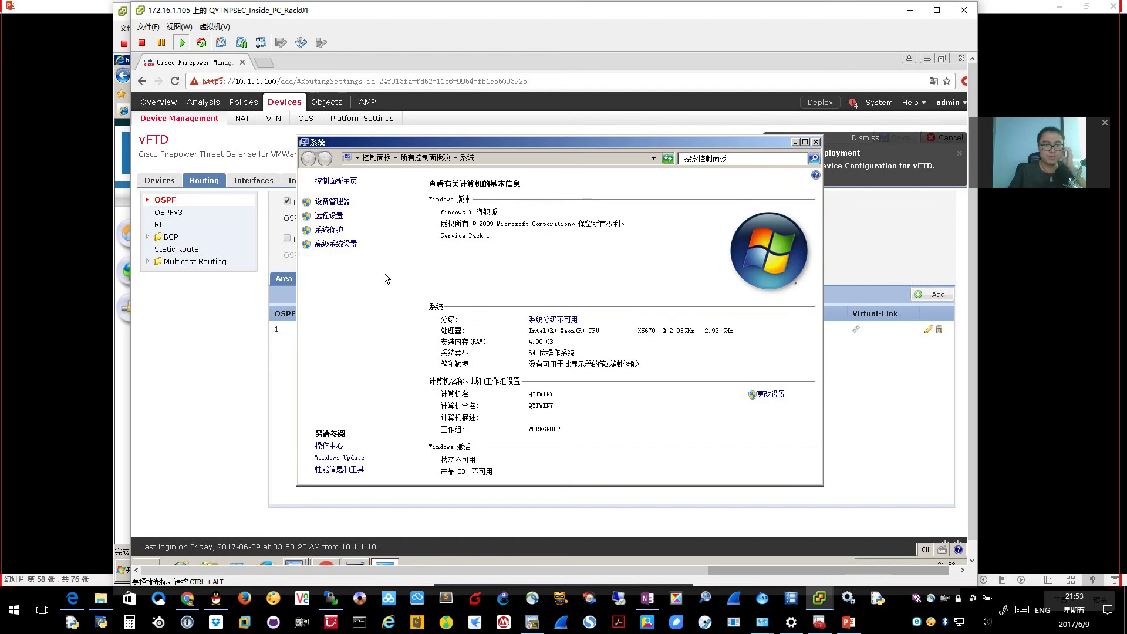
click(329, 218)
click(204, 245)
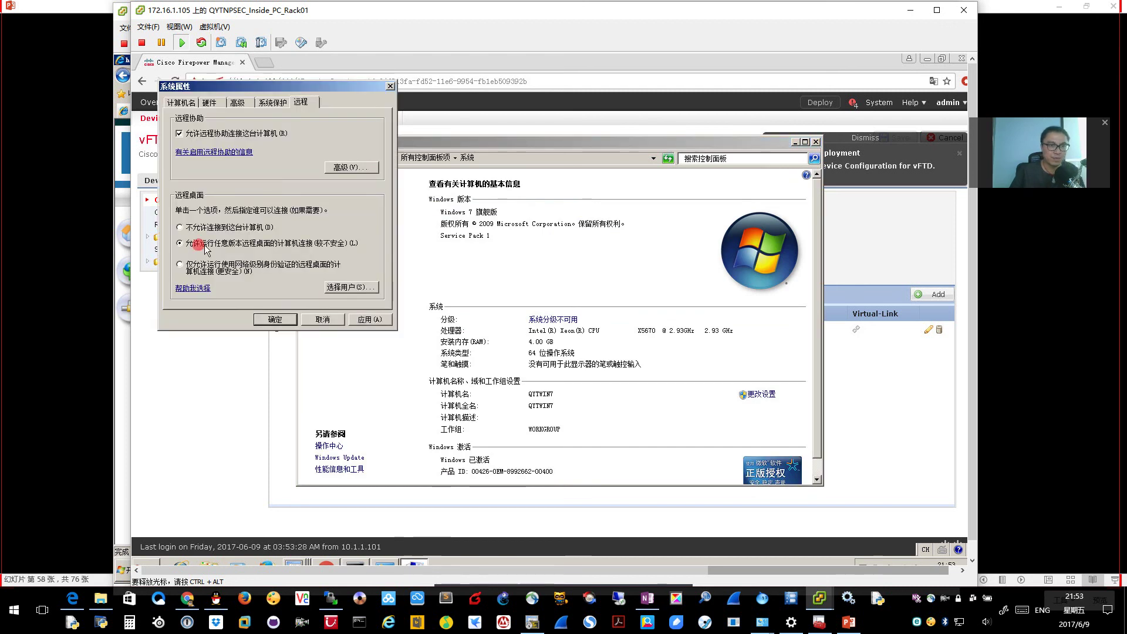
click(369, 320)
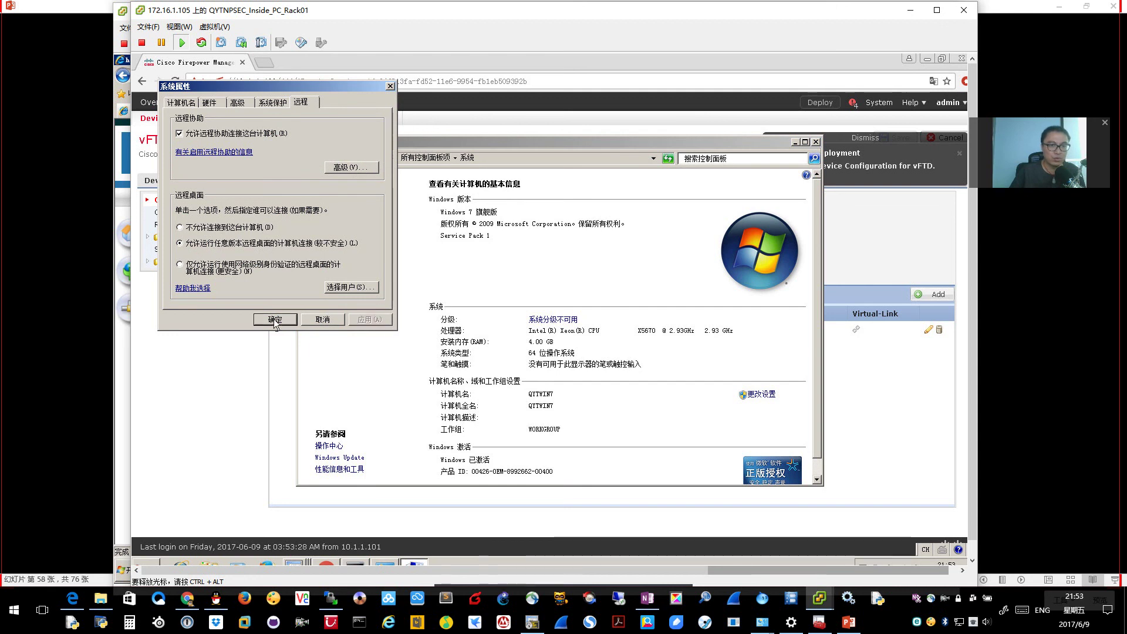
click(272, 319)
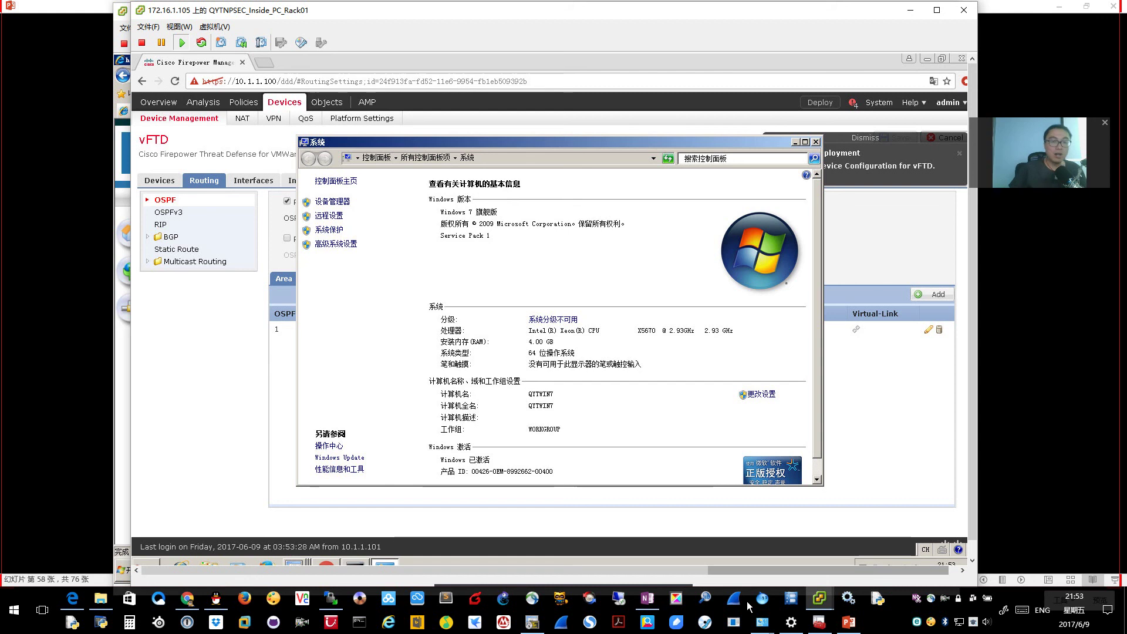
click(930, 546)
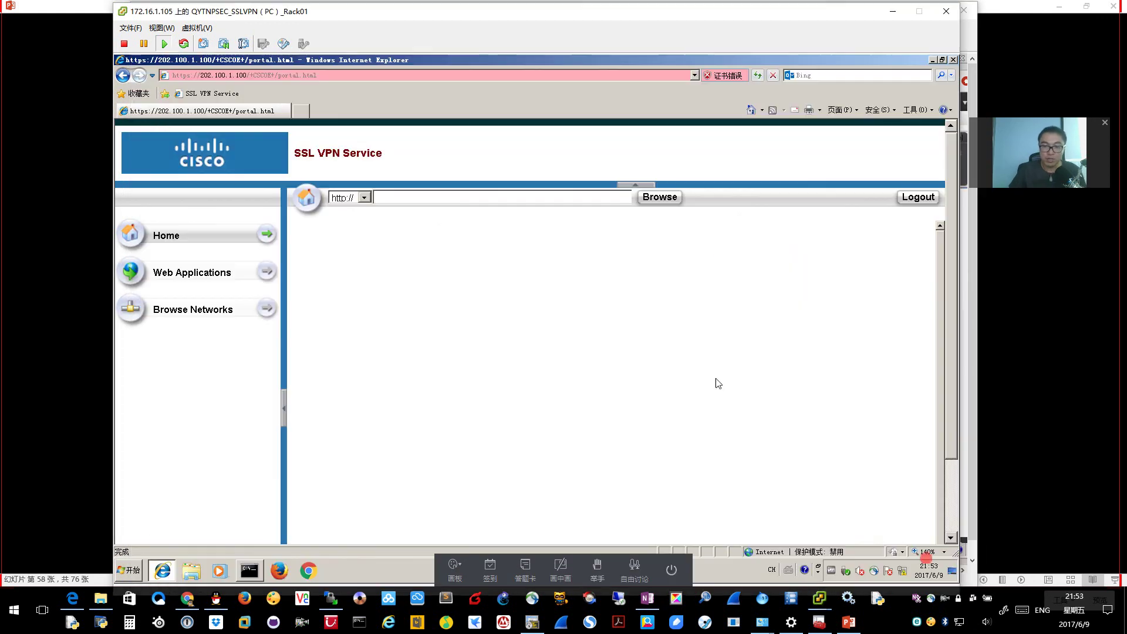
- Open and close the portal's URL protocol list
click(419, 309)
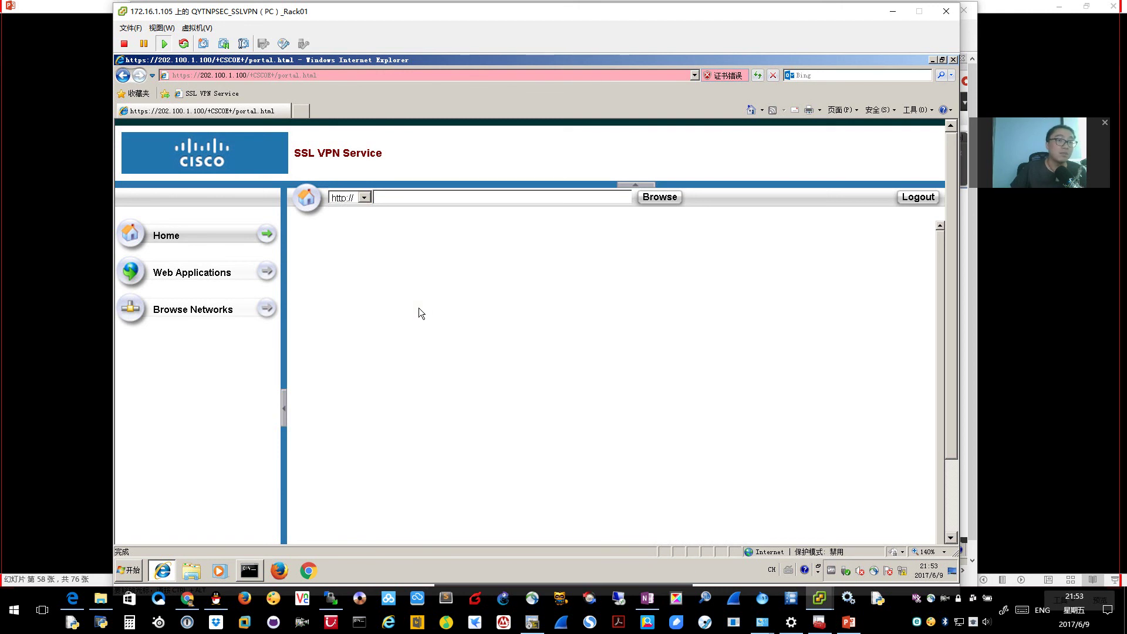
click(364, 198)
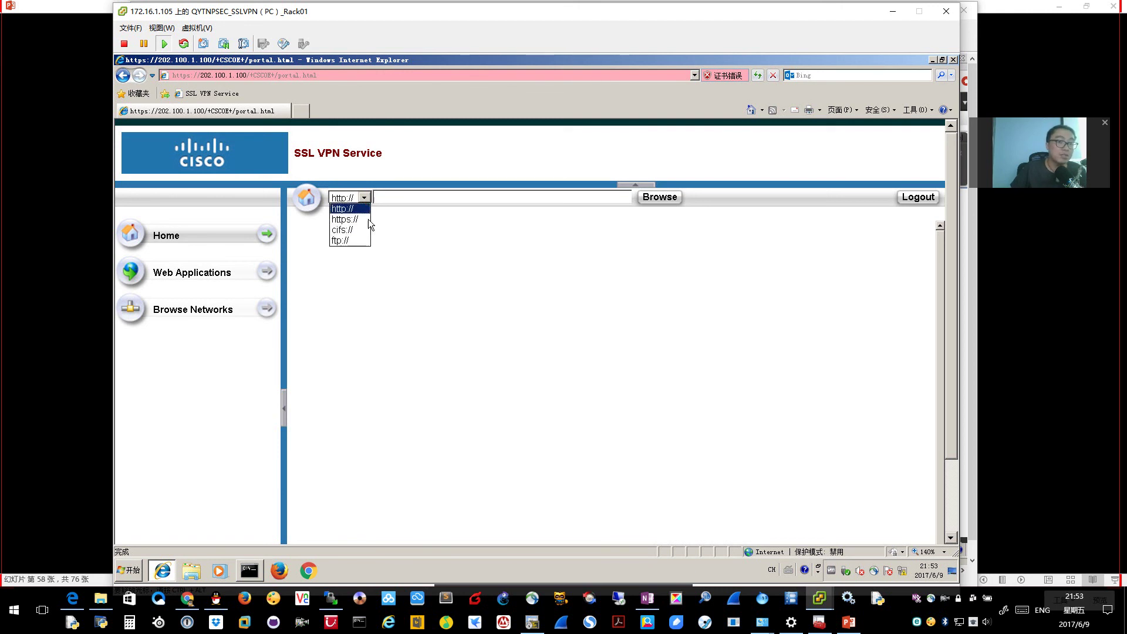
click(412, 289)
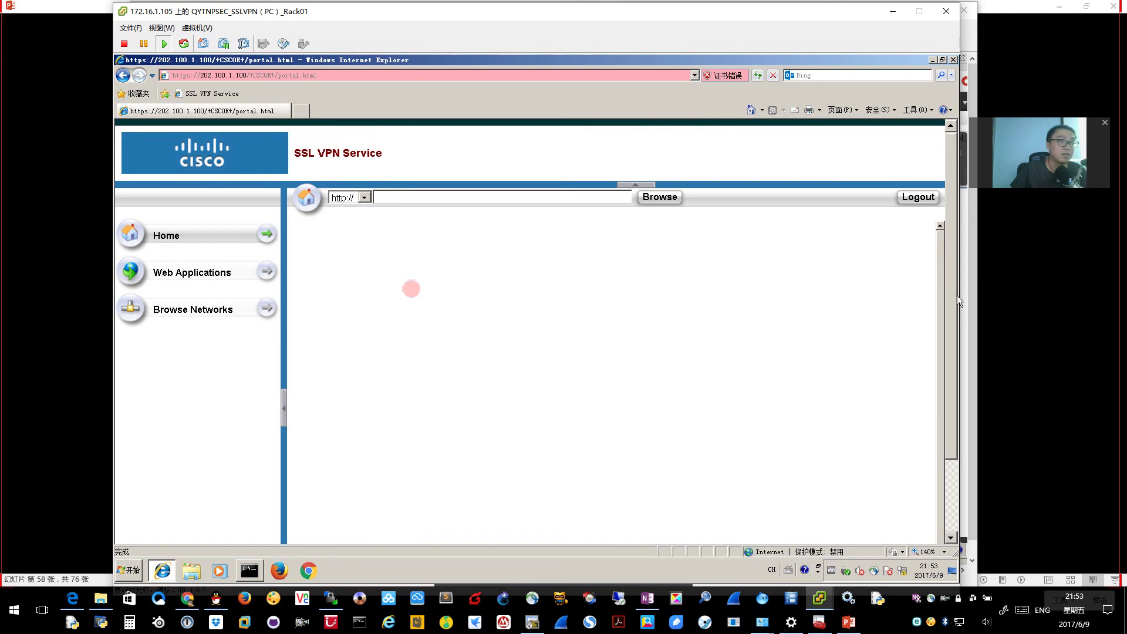
- Advance the slideshow to slide 67, 'Configure Thin Client VPN'
click(1021, 291)
click(645, 451)
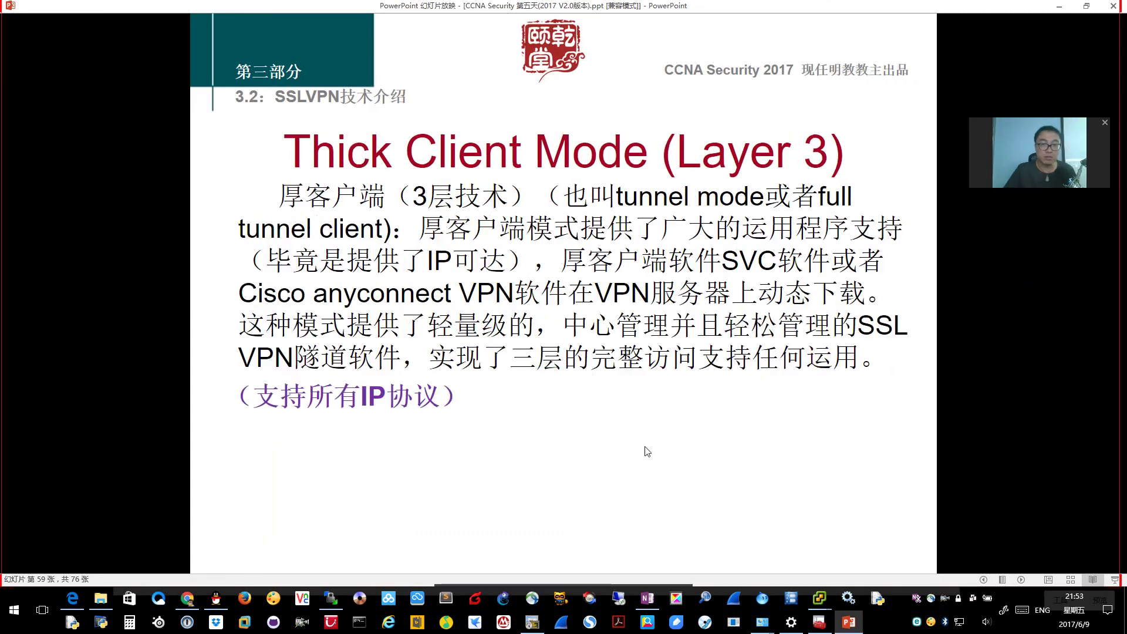
click(647, 451)
click(647, 451)
click(648, 451)
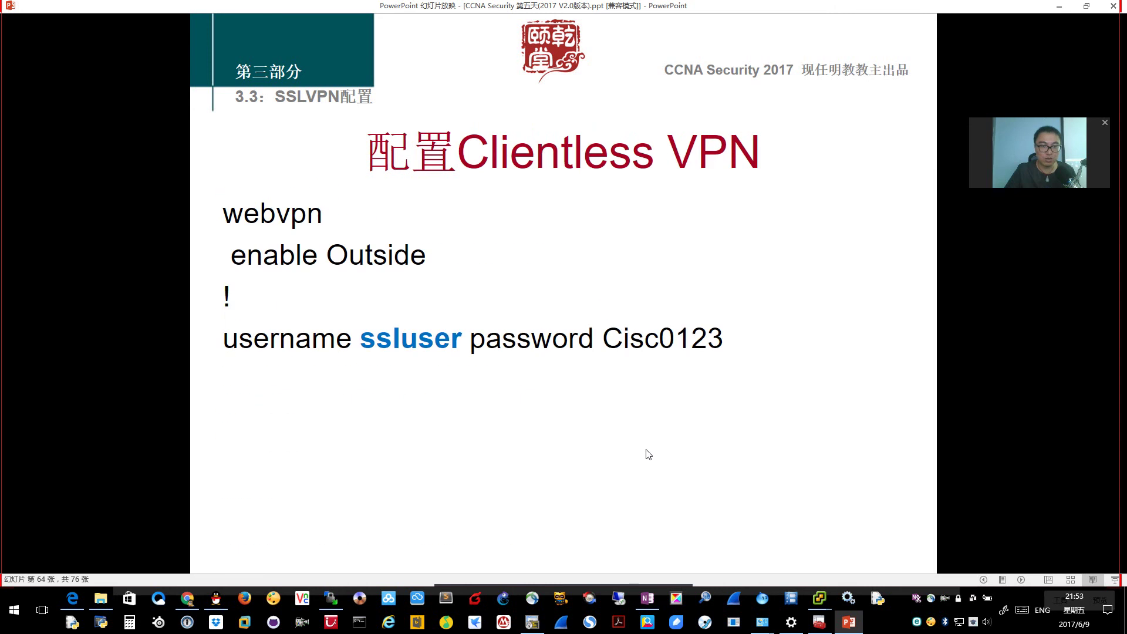
click(648, 452)
click(648, 453)
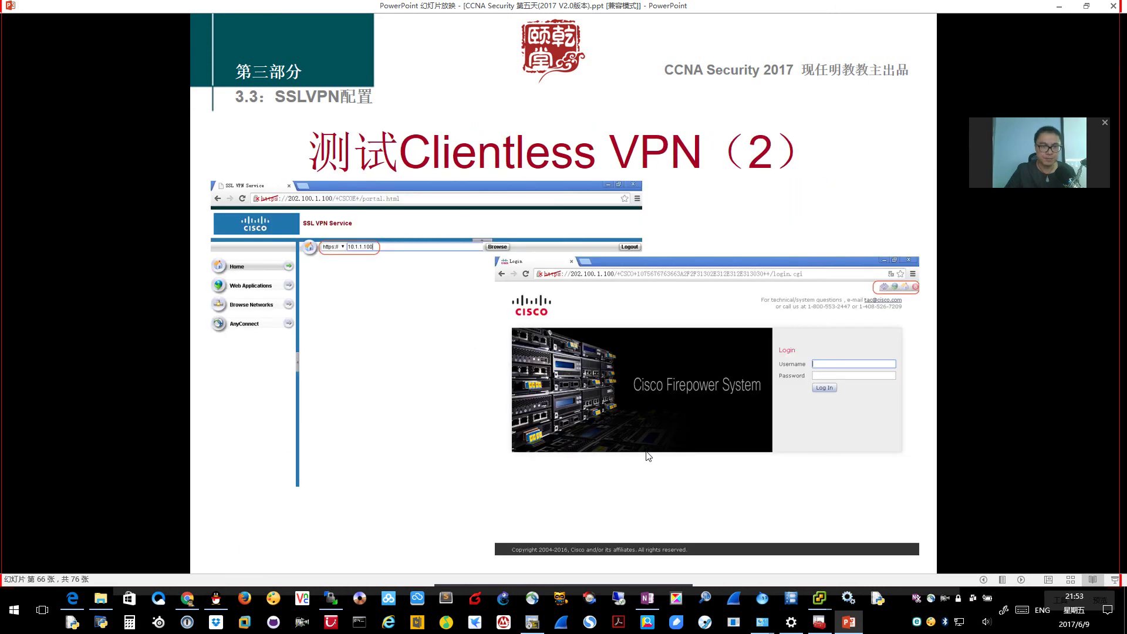
click(648, 456)
- Bring the Inside PC console forward and move it right beside the slide
mouse_move(817, 594)
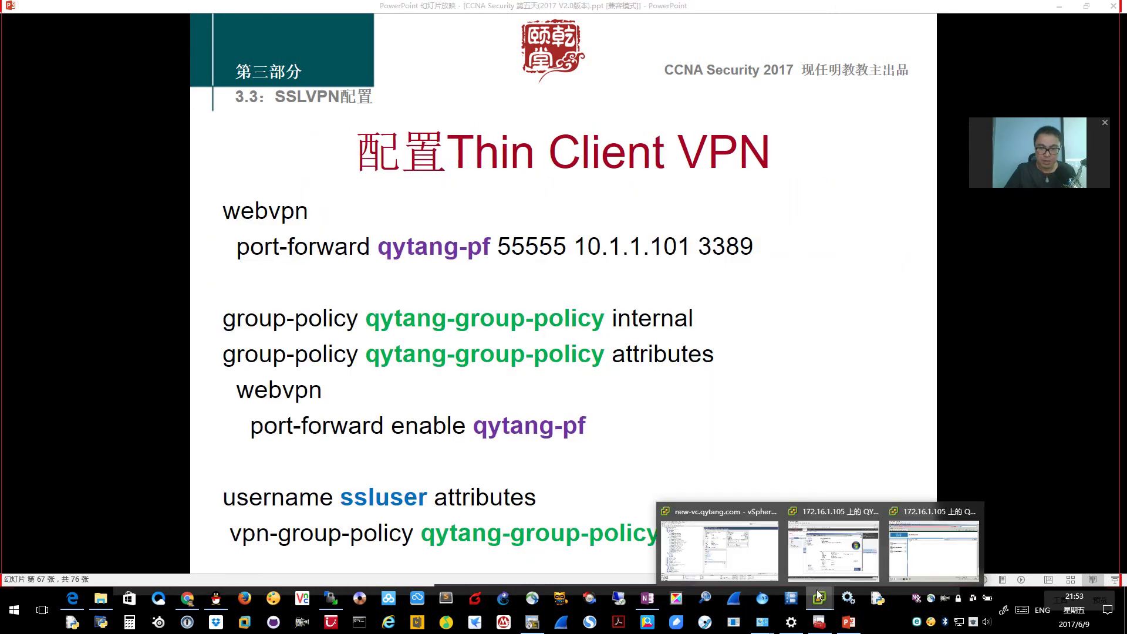
click(841, 560)
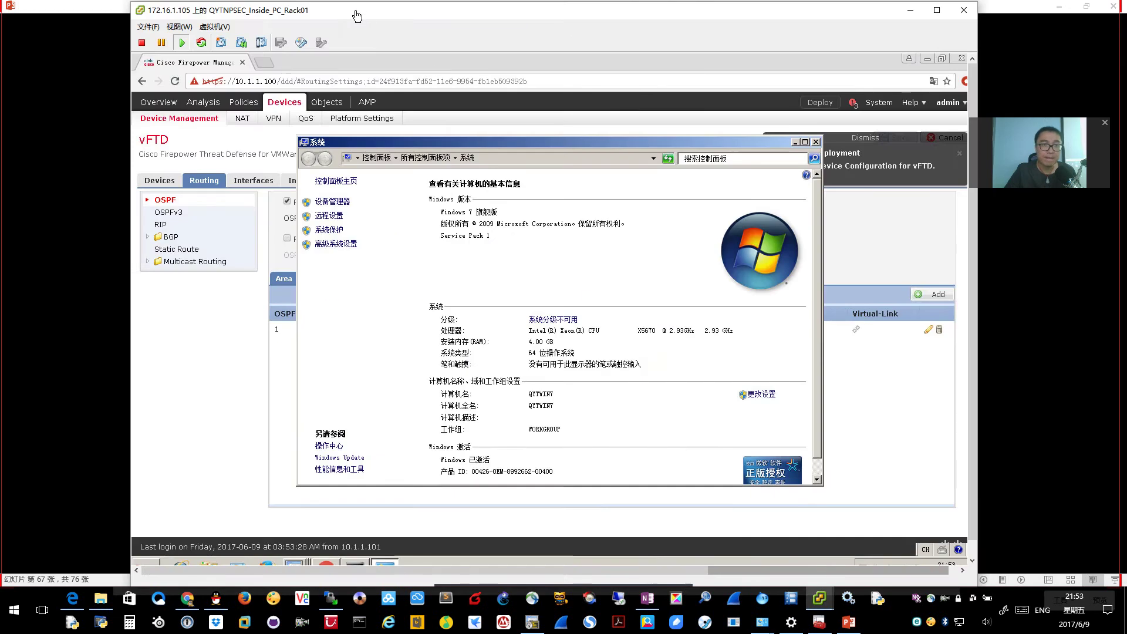
drag(357, 16, 739, 22)
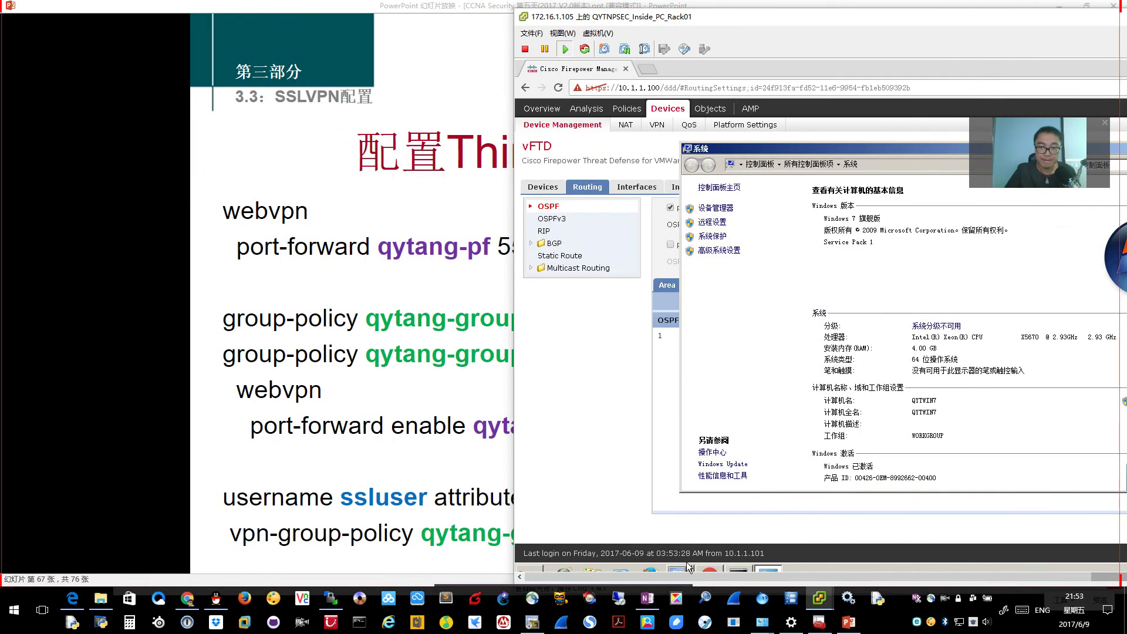
- In the ASA_SSL session, enter enable, configure terminal, then webvpn configuration mode
click(683, 571)
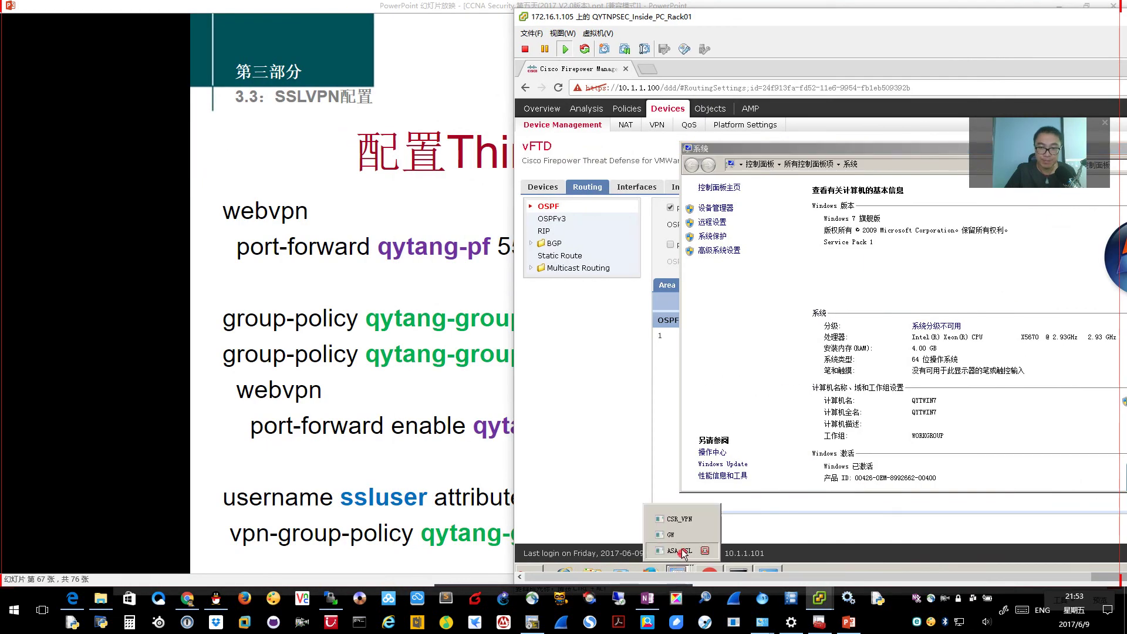
click(680, 550)
key(Return)
key(Return)
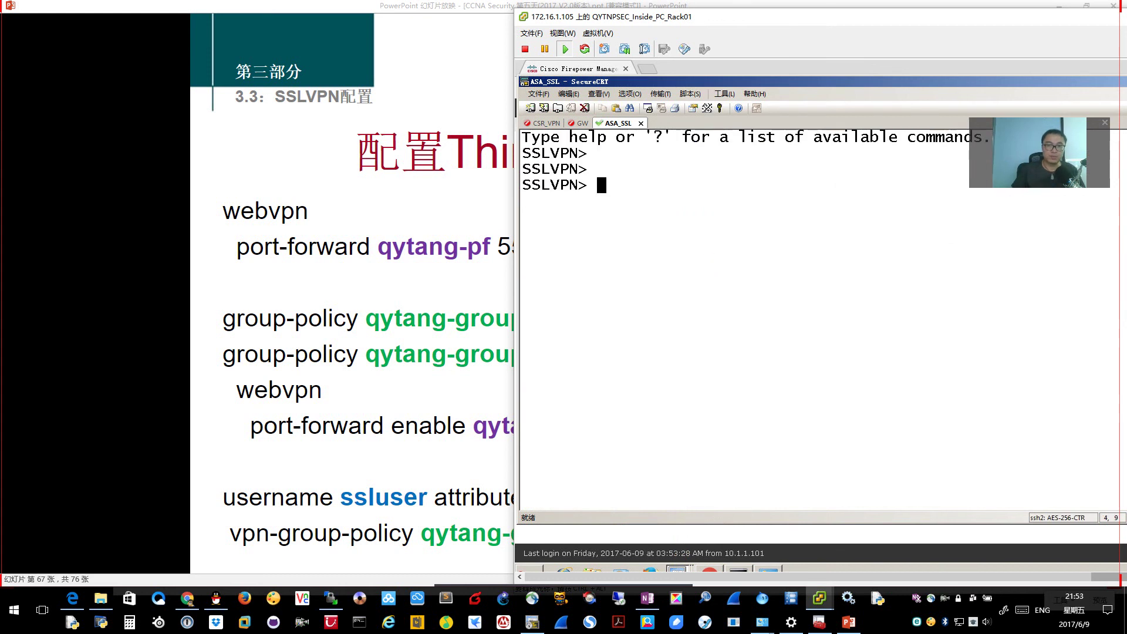
key(Return)
text(en)
key(Return)
key(Return)
text(confi t)
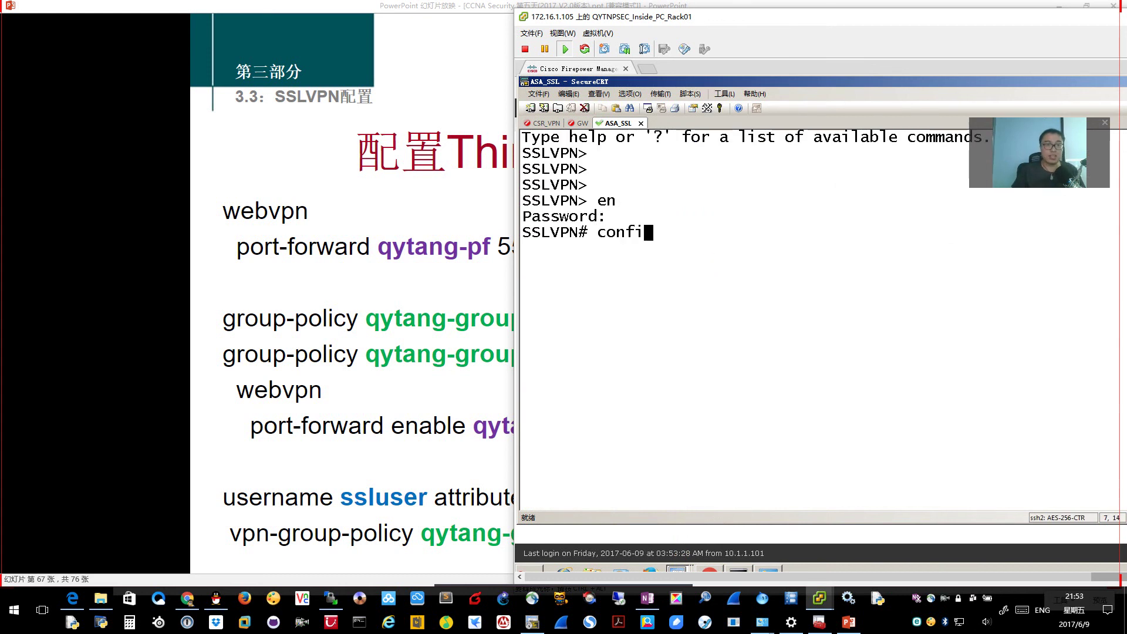
key(Return)
key(Return)
text(web)
key(Tab)
key(Return)
key(Return)
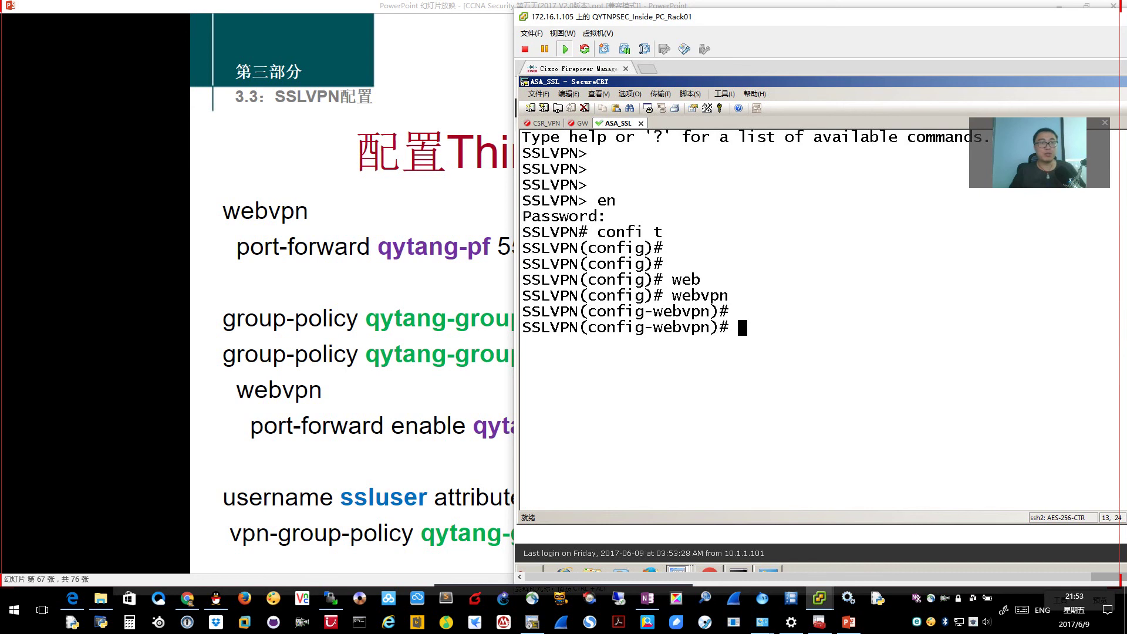
- Enter 'port-forward qytang-pf 55555 10.1.1.101 3389', checking the syntax against the slide
text(por)
key(Tab)
text(-f)
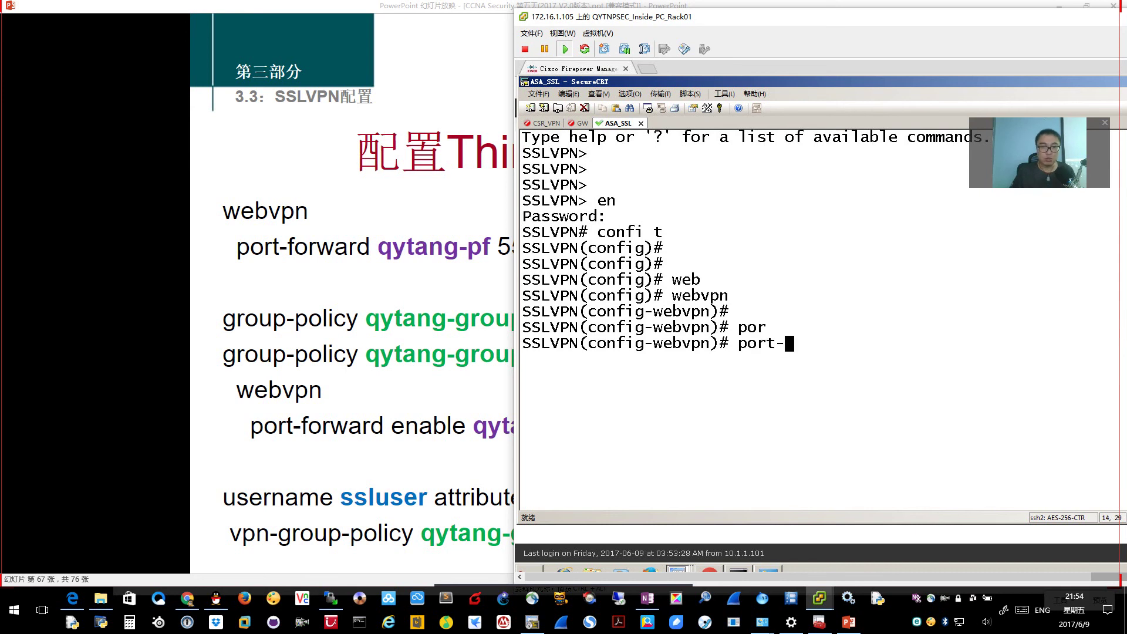
key(Tab)
text(qytang-pf)
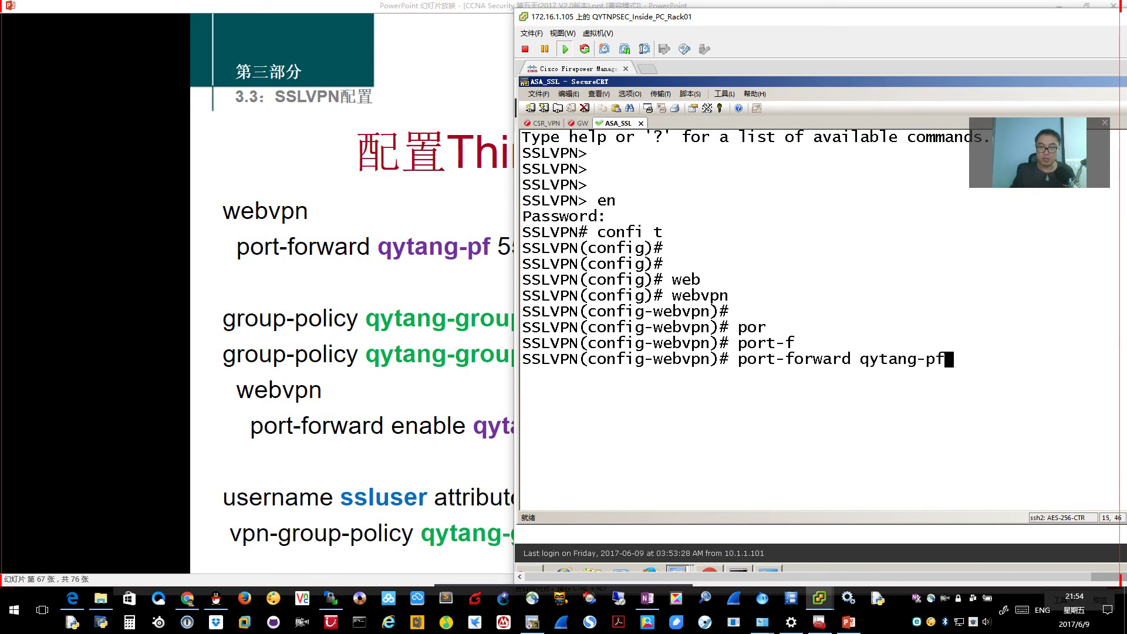
text( 55)
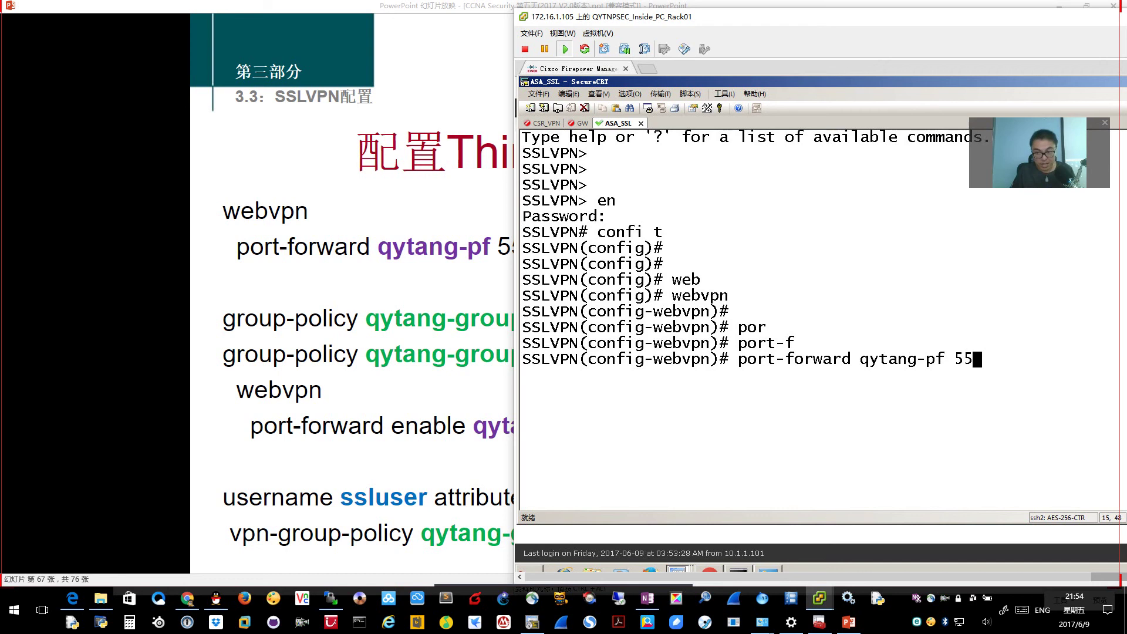
text(555 ?)
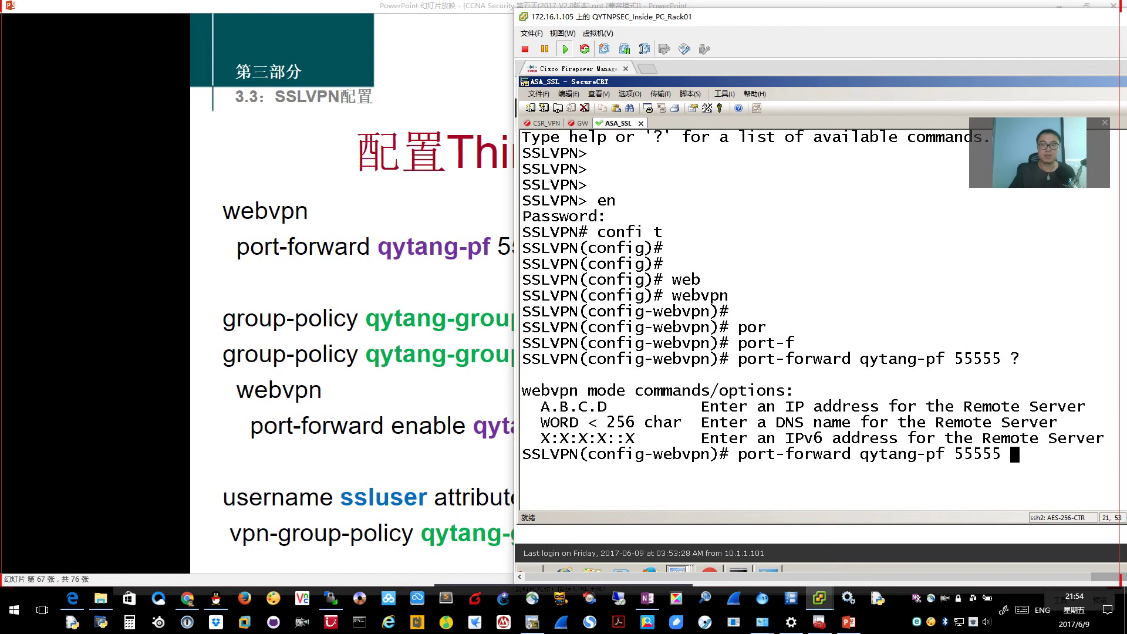
click(513, 298)
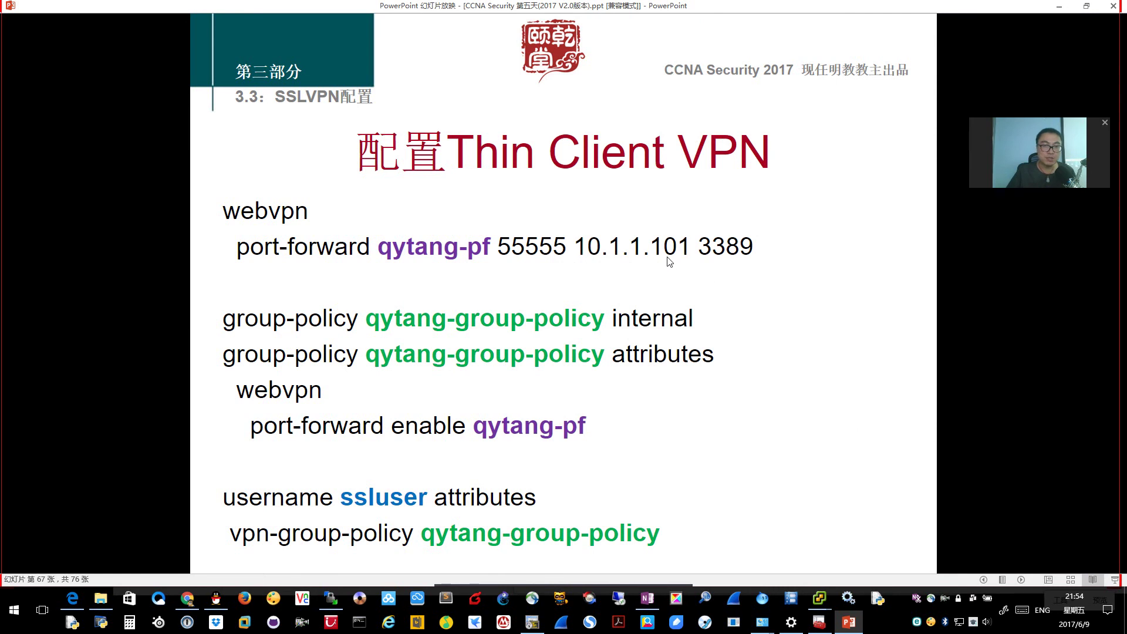
key(alt+Tab)
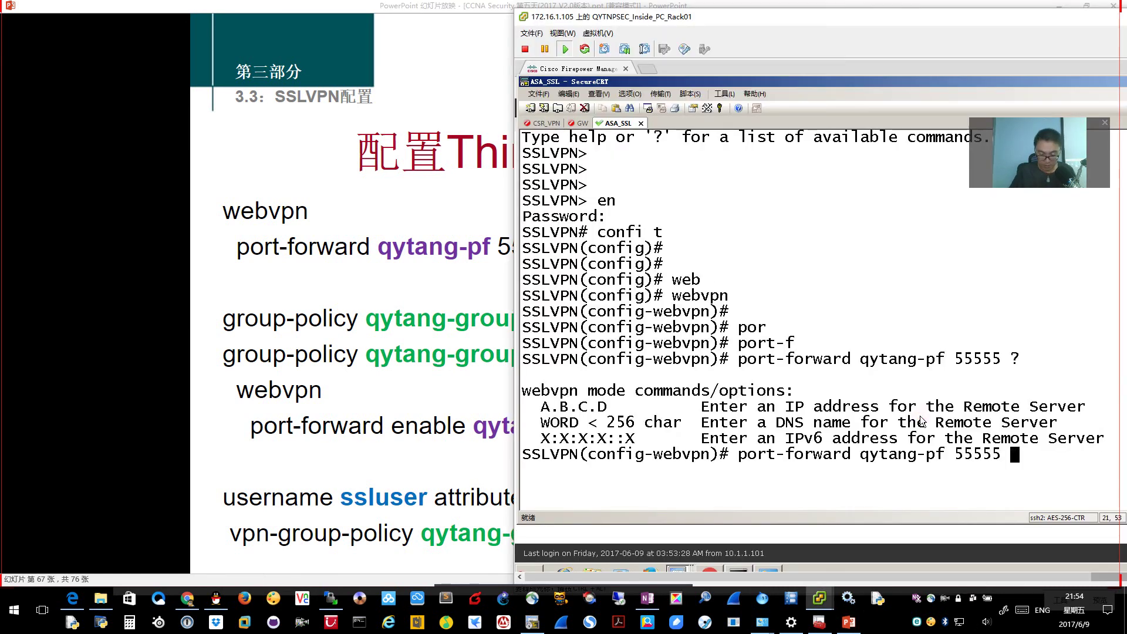
text(10.1.1.101)
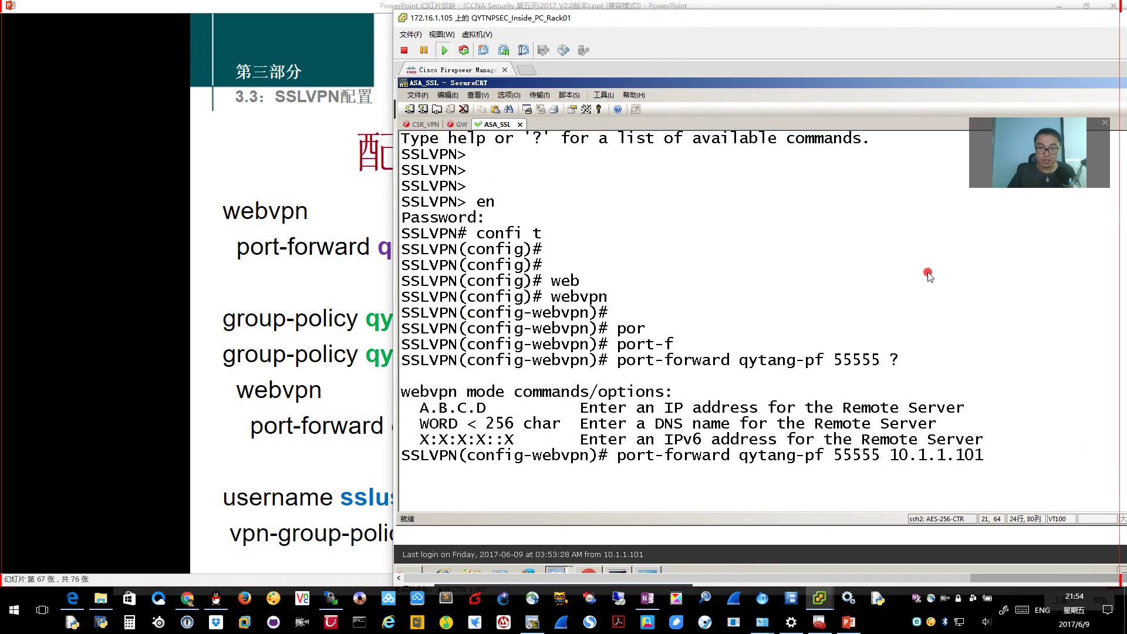
text( 3389)
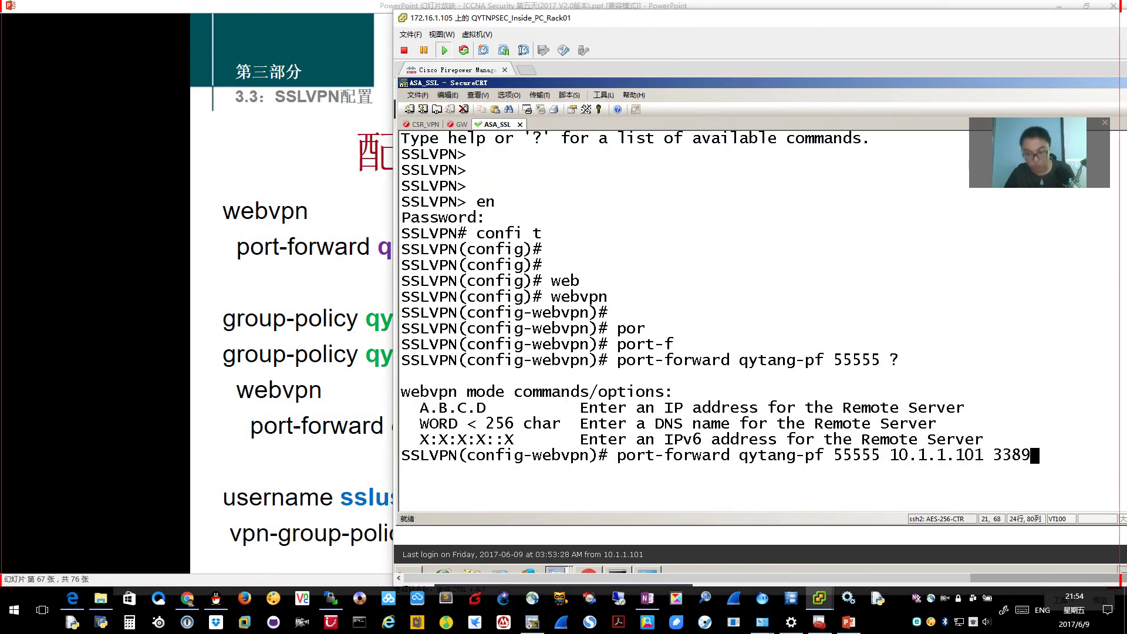
key(Return)
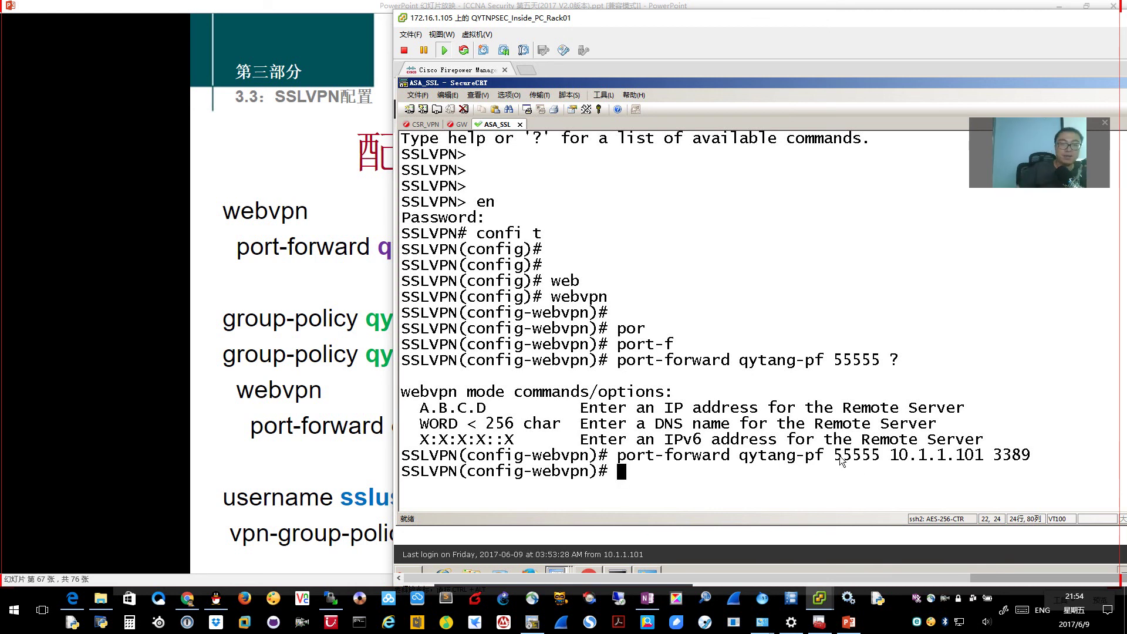
- Highlight the server address, port, port-forward keyword and list name qytang-pf
drag(832, 455, 1032, 459)
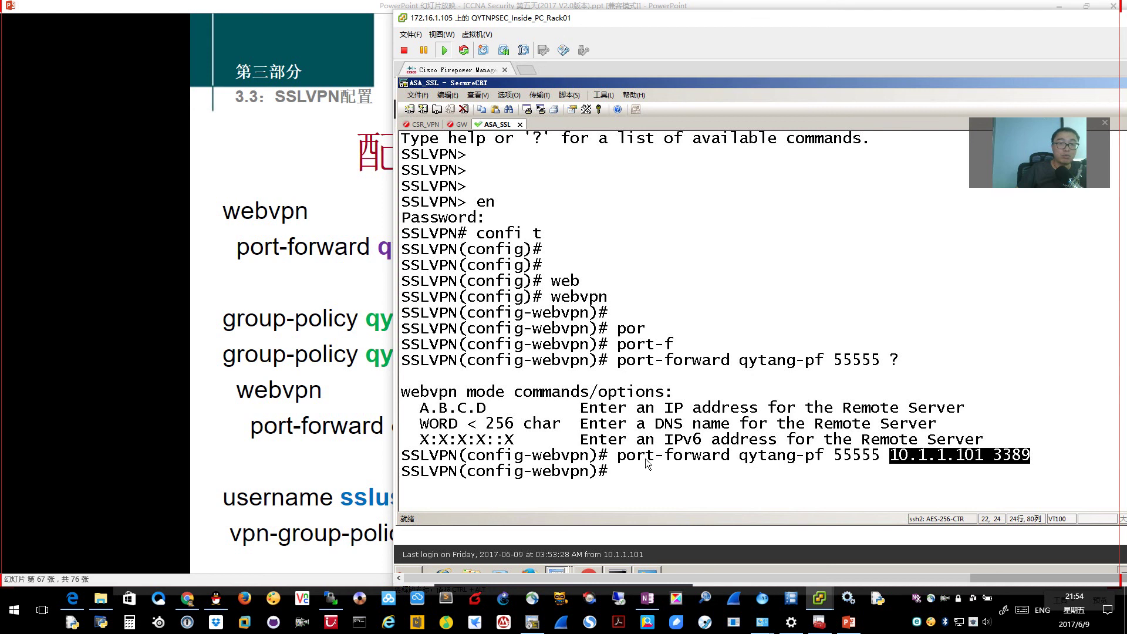
drag(636, 458, 737, 458)
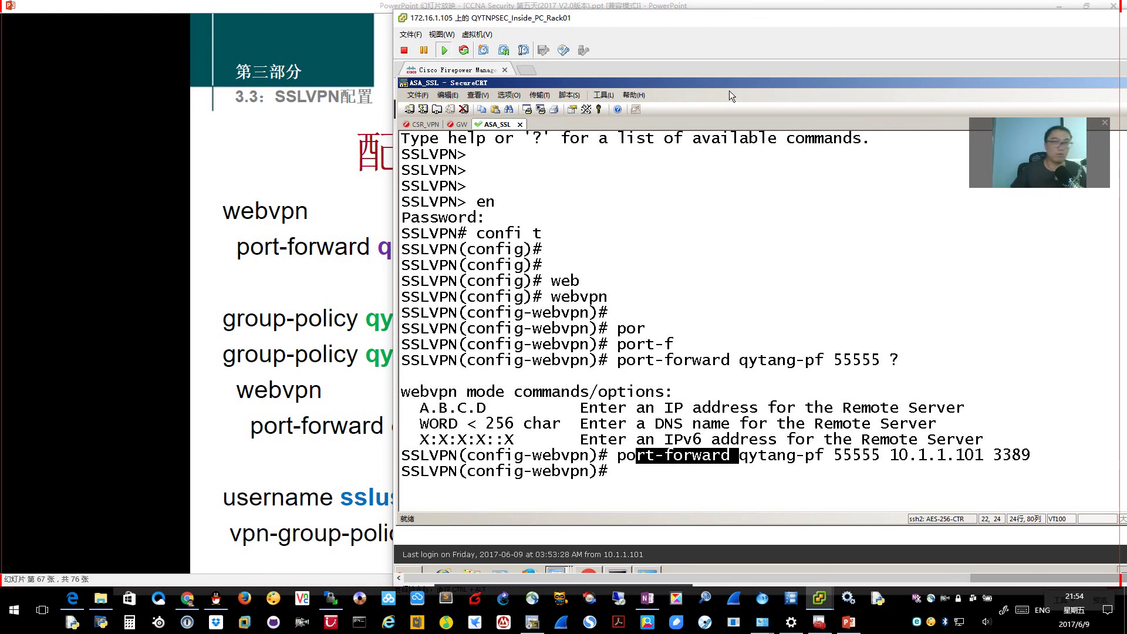
drag(729, 17, 831, 15)
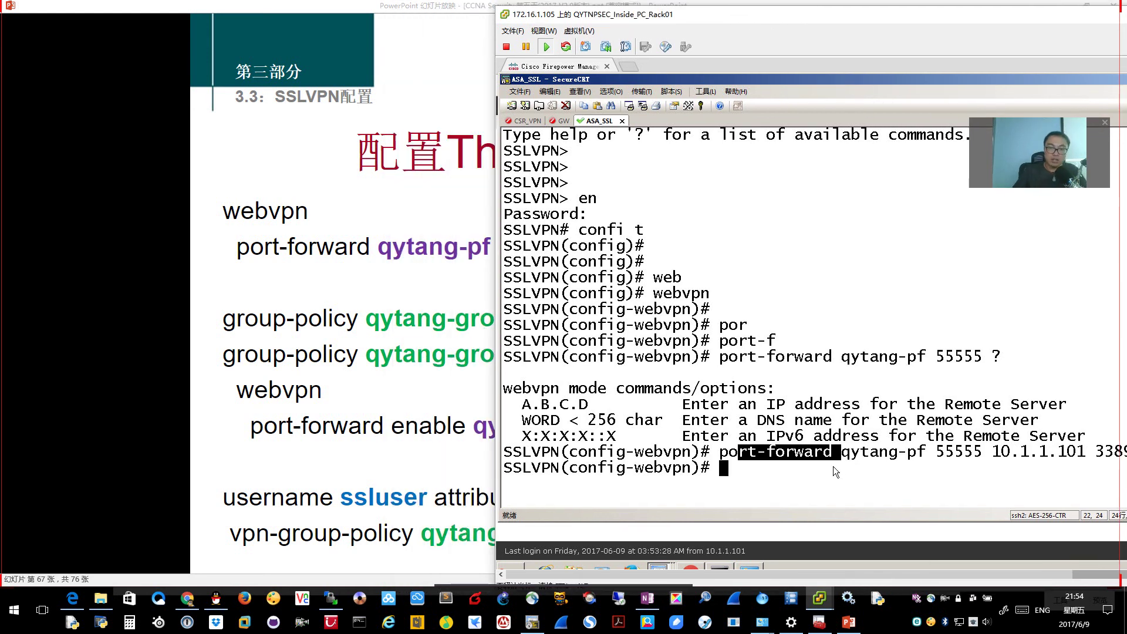
drag(841, 452, 929, 457)
key(super+c)
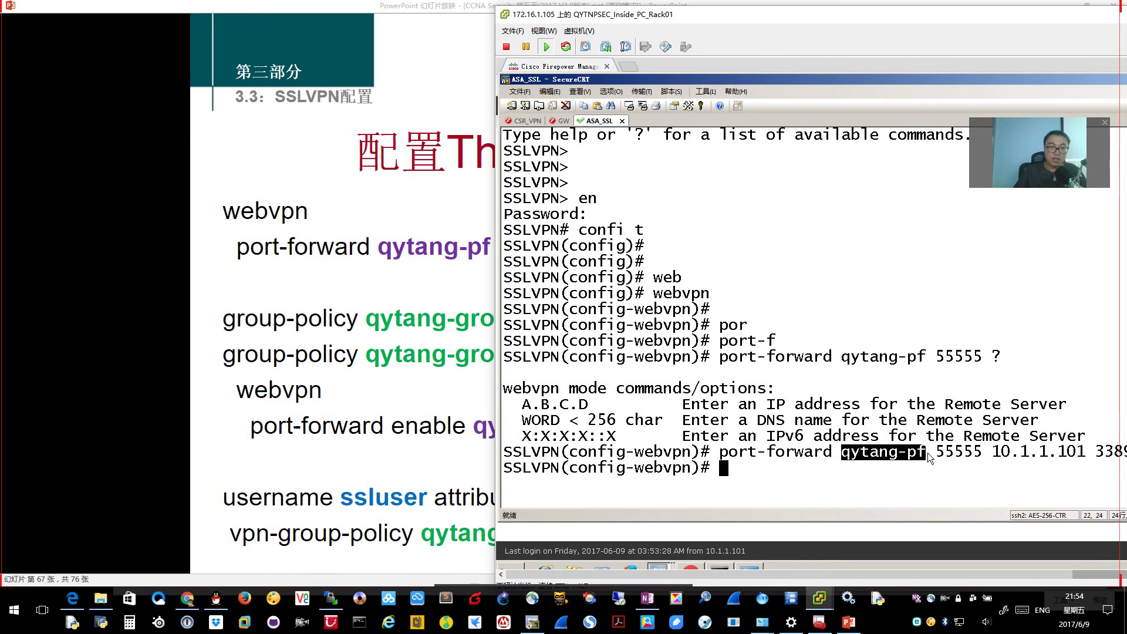
- Exit webvpn mode and create internal group-policy qytang-group-policy
text(exit)
key(Return)
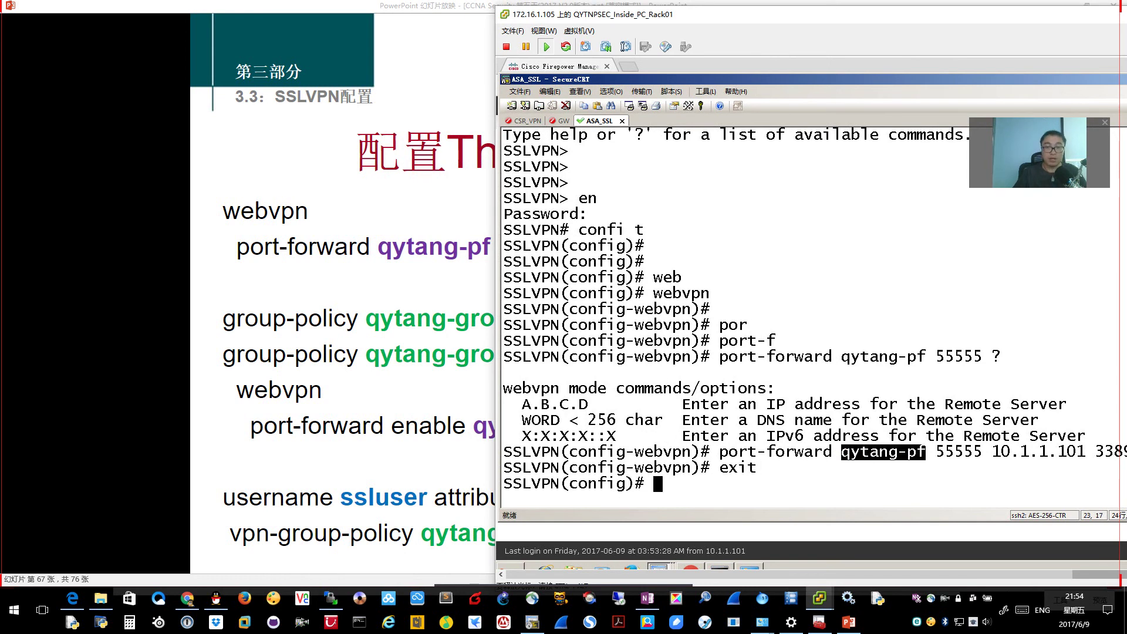
text(grou)
key(Tab)
text(p)
key(Tab)
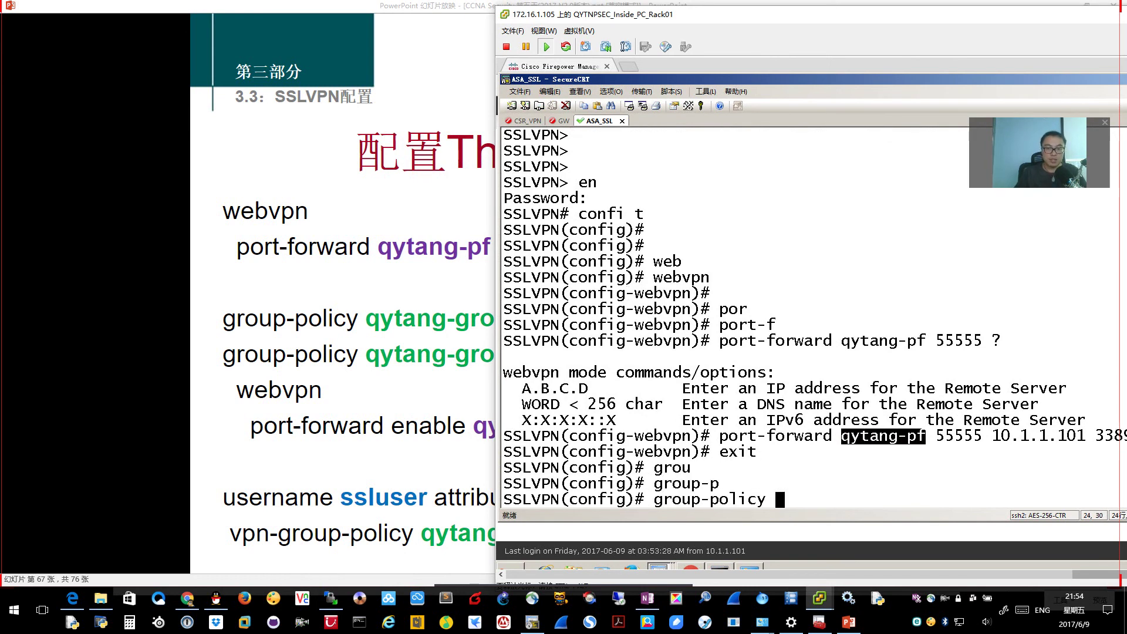
text(qytang-grou)
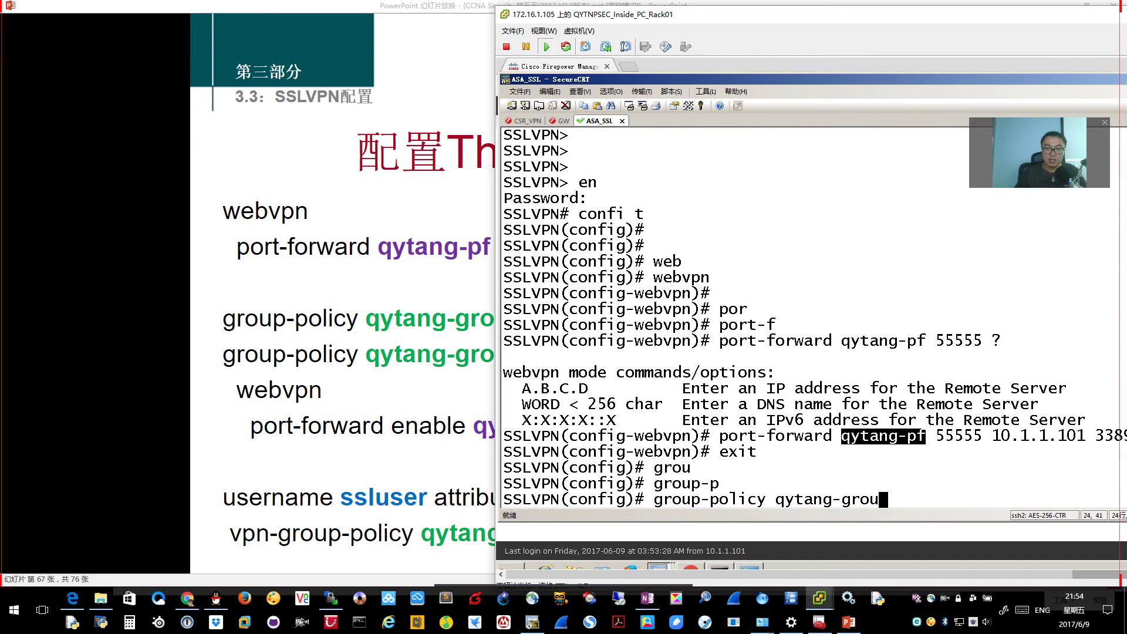
text(p-poli)
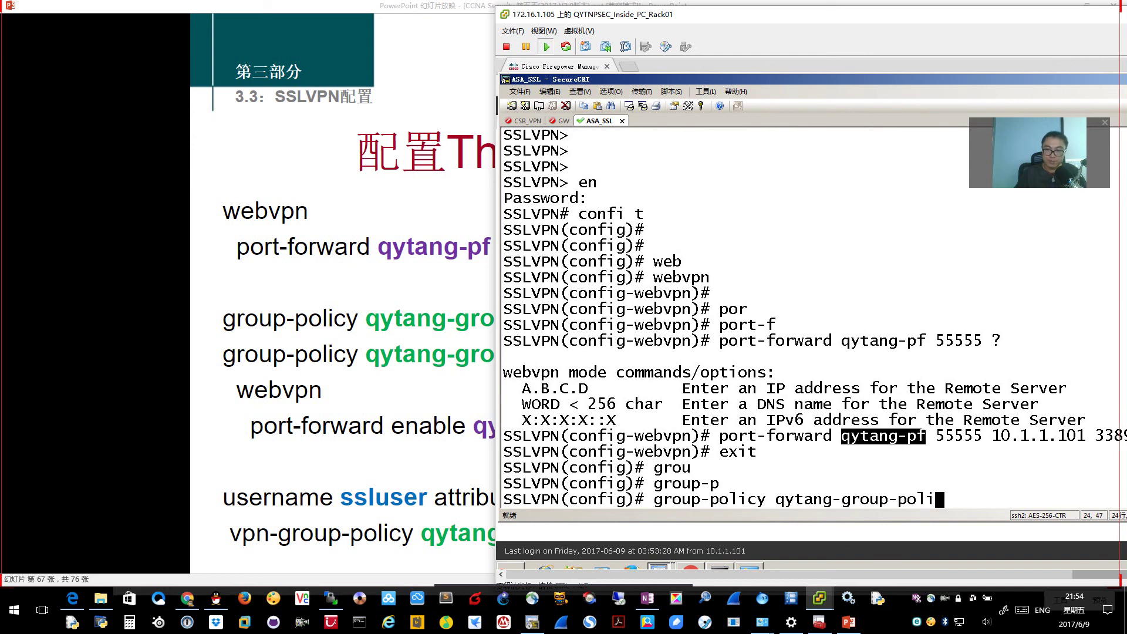
text(cy in)
- Enter qytang-group-policy attributes and then its webvpn sub-mode
key(Up)
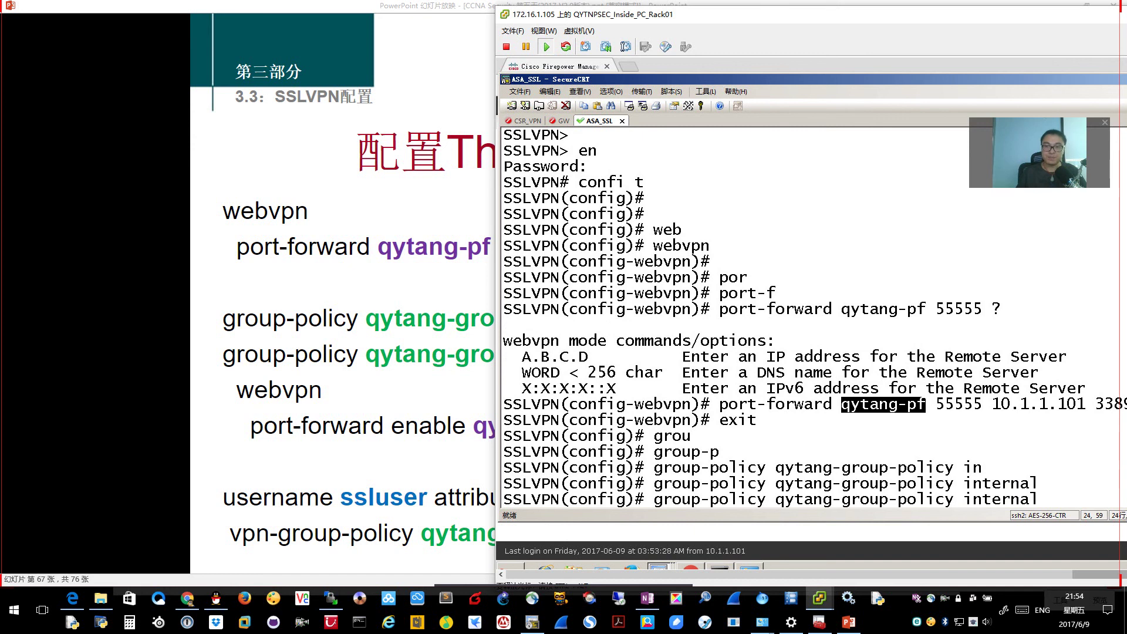
key(BackSpace)
key(BackSpace)
key(BackSpace)
key(BackSpace)
key(BackSpace)
key(BackSpace)
key(BackSpace)
key(BackSpace)
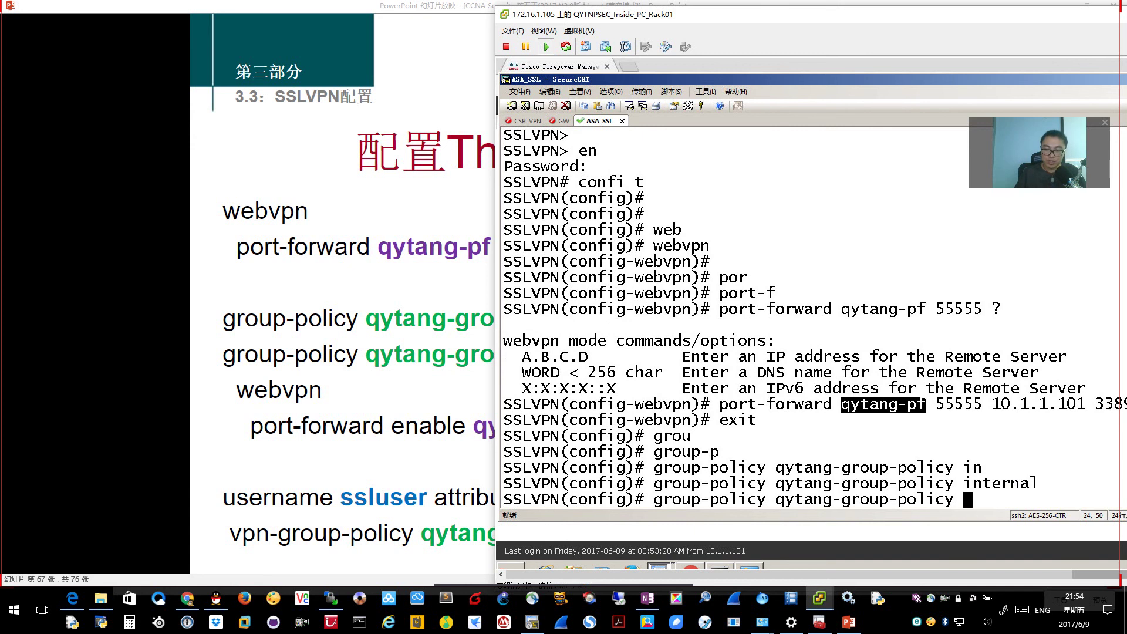
text(a)
key(Tab)
key(Return)
text(web)
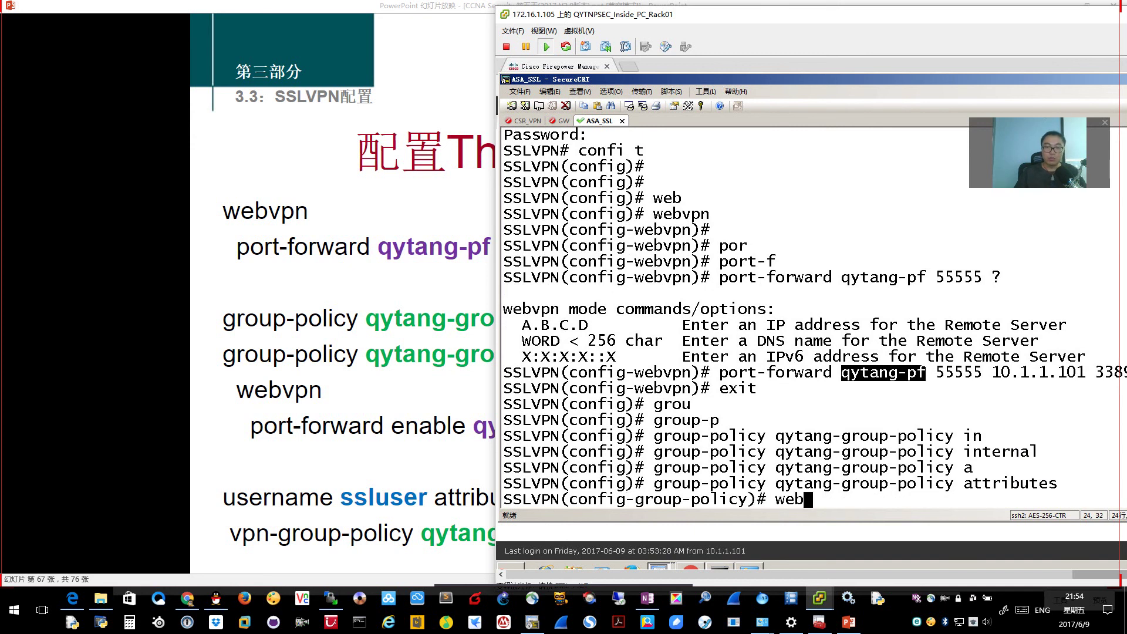
key(Tab)
key(Return)
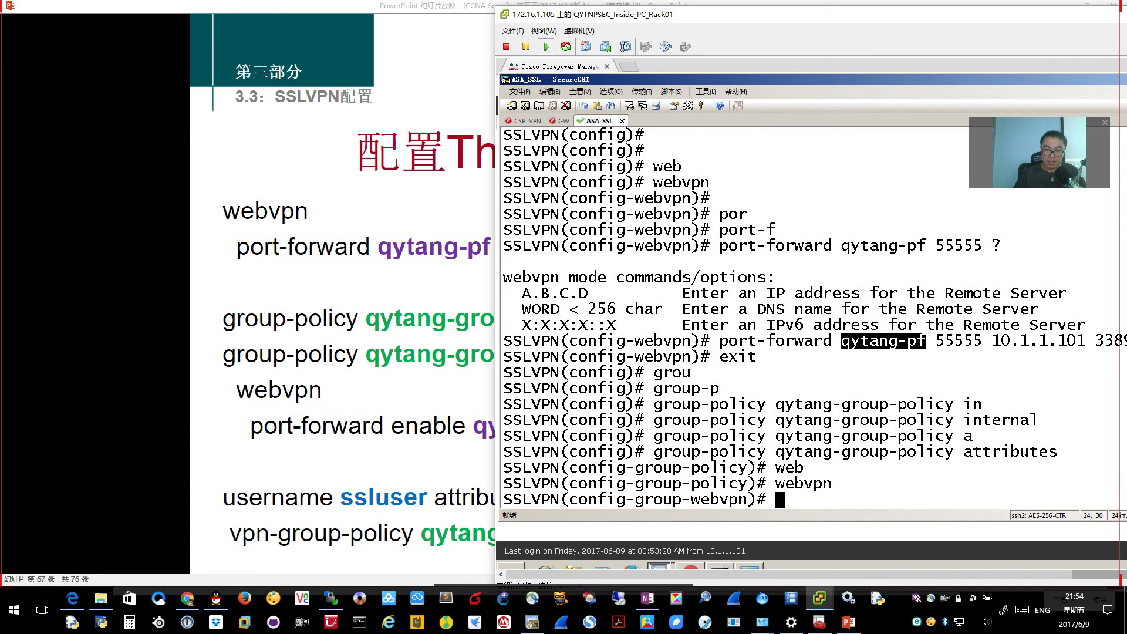
- Apply 'port-forward enable qytang-pf' to the group policy
text(por)
key(Tab)
text(en)
key(Tab)
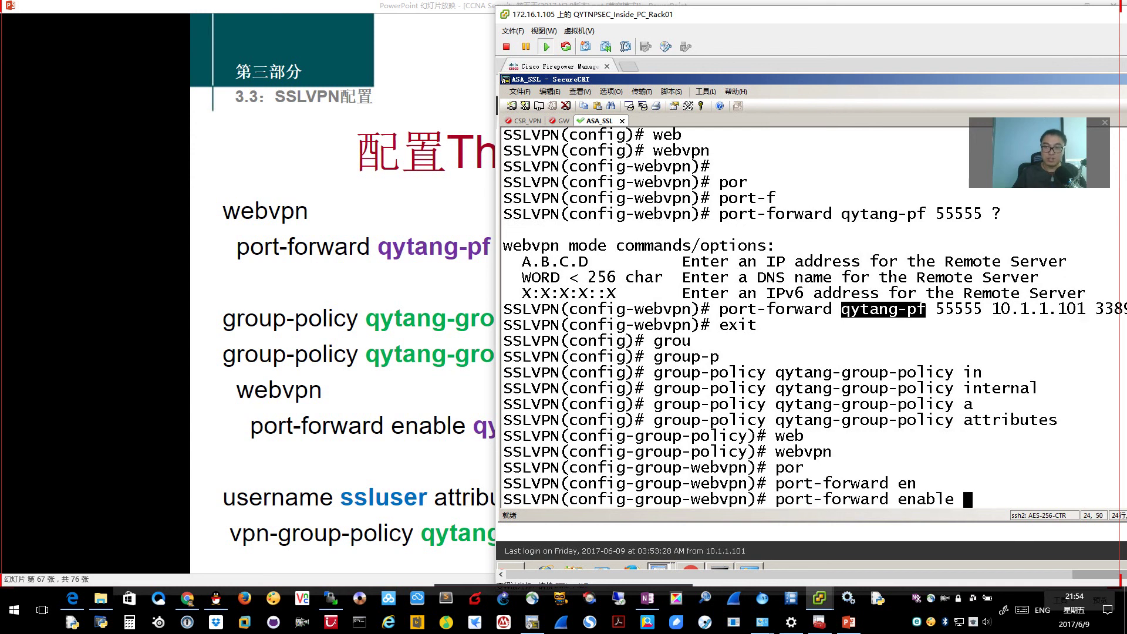
right_click(896, 311)
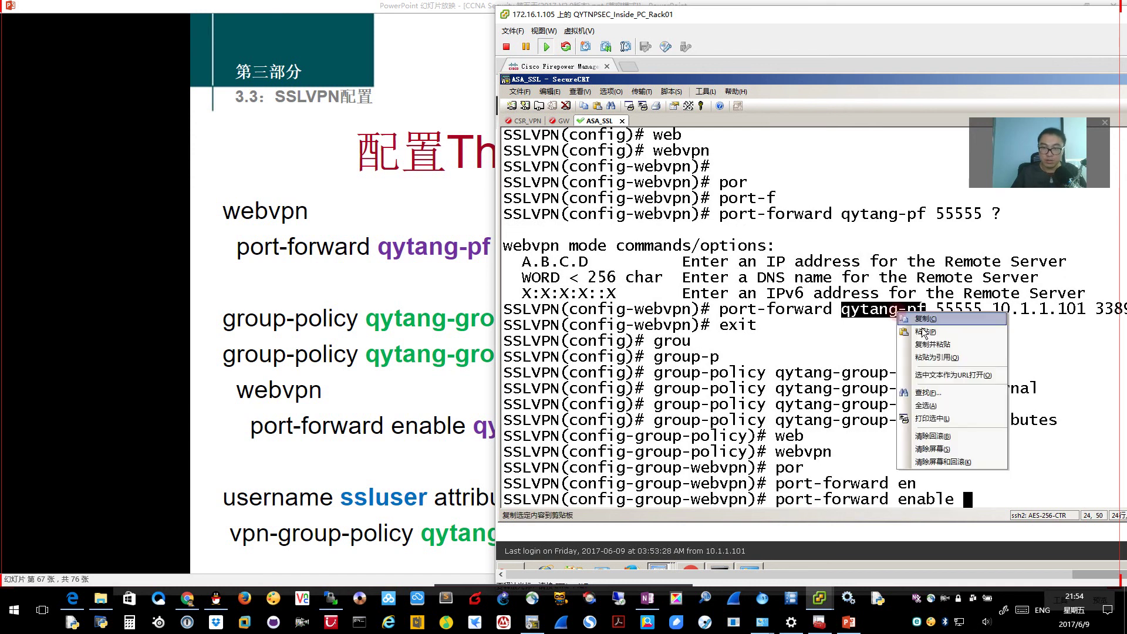
click(936, 341)
key(Return)
- Exit twice and run 'sh run group-policy', highlighting qytang-group-policy and qytang-pf
text(exit)
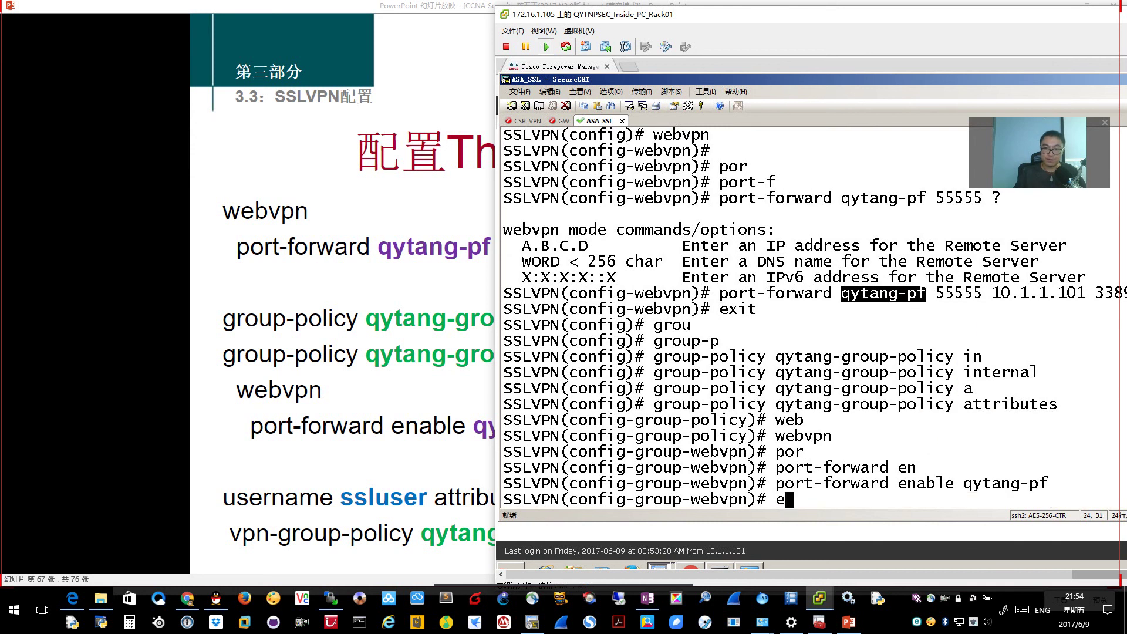
key(Return)
text(exit)
key(Return)
text(sh run grou)
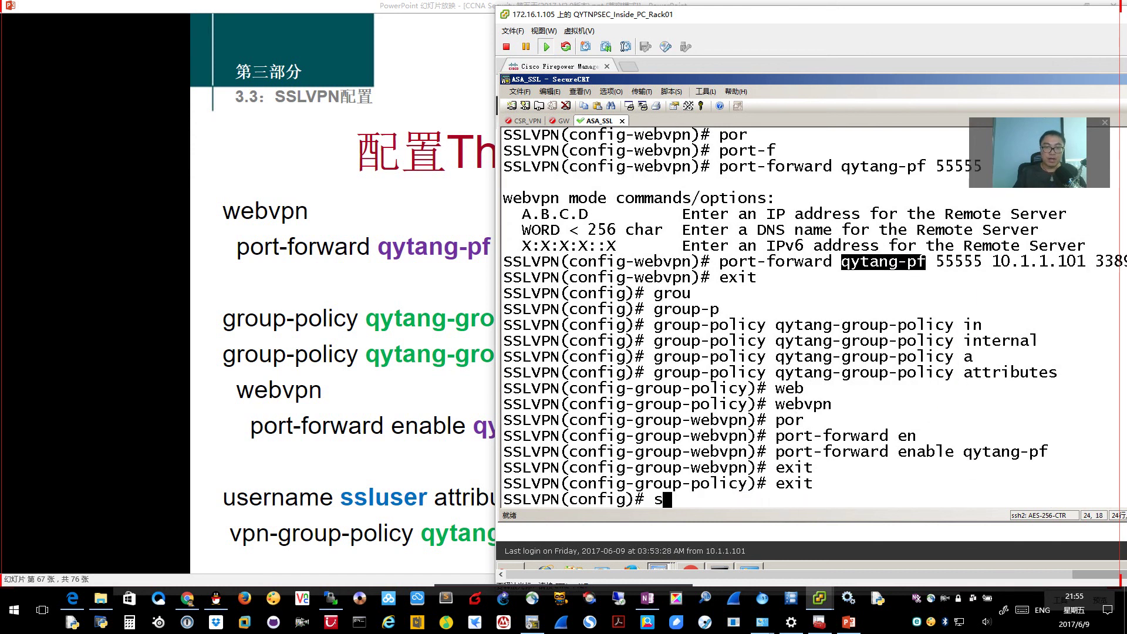
key(Tab)
text(p)
key(Tab)
key(Return)
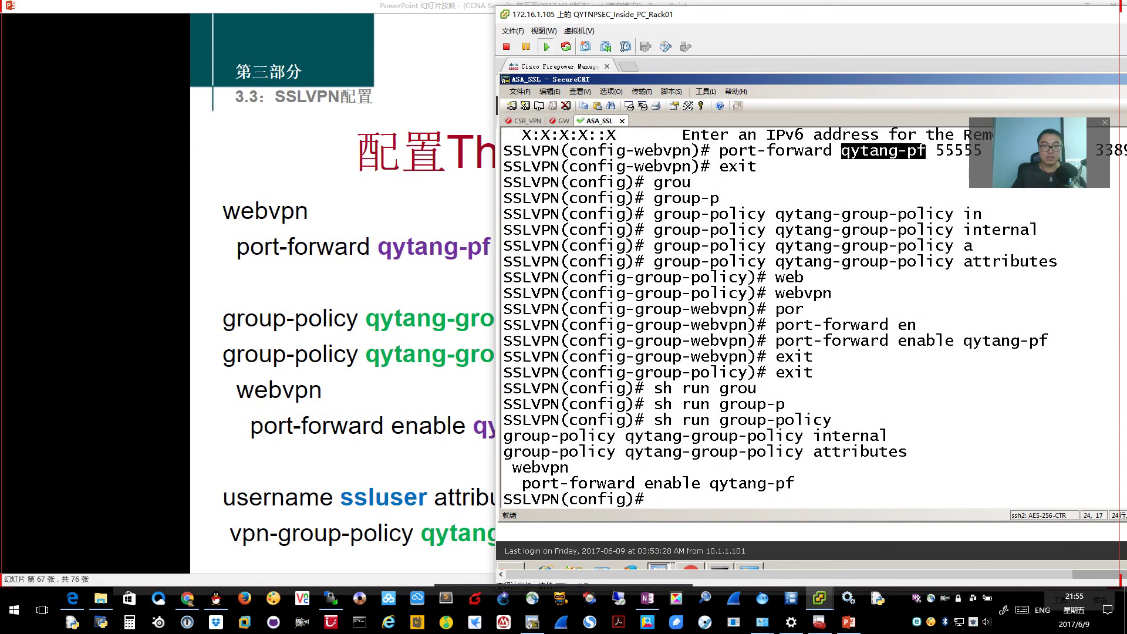
drag(628, 454, 814, 456)
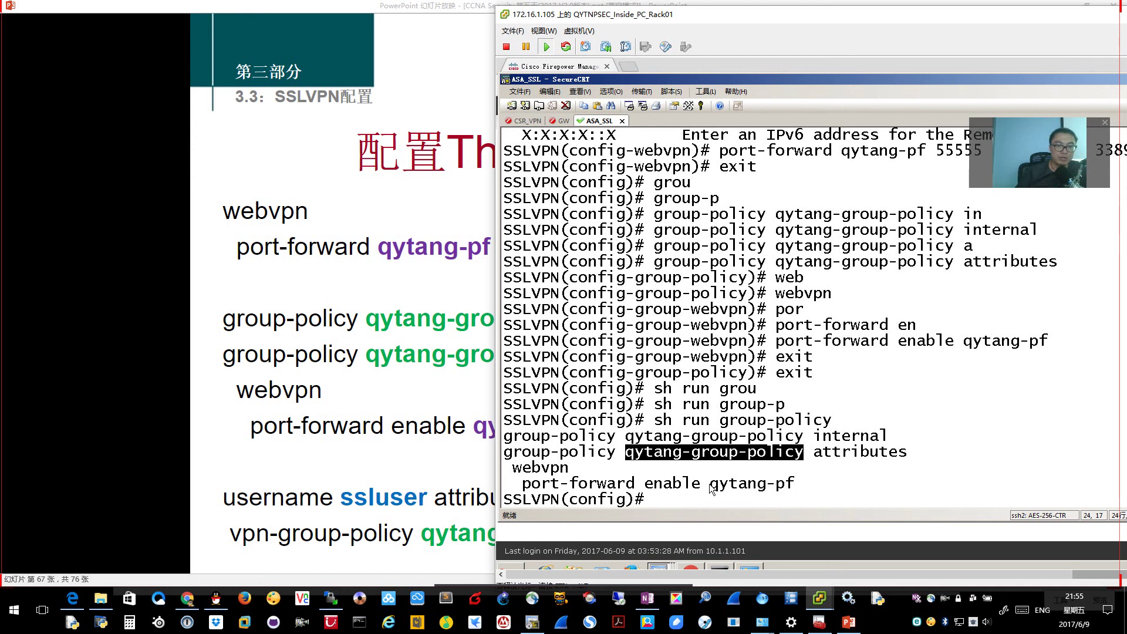
drag(709, 484, 798, 482)
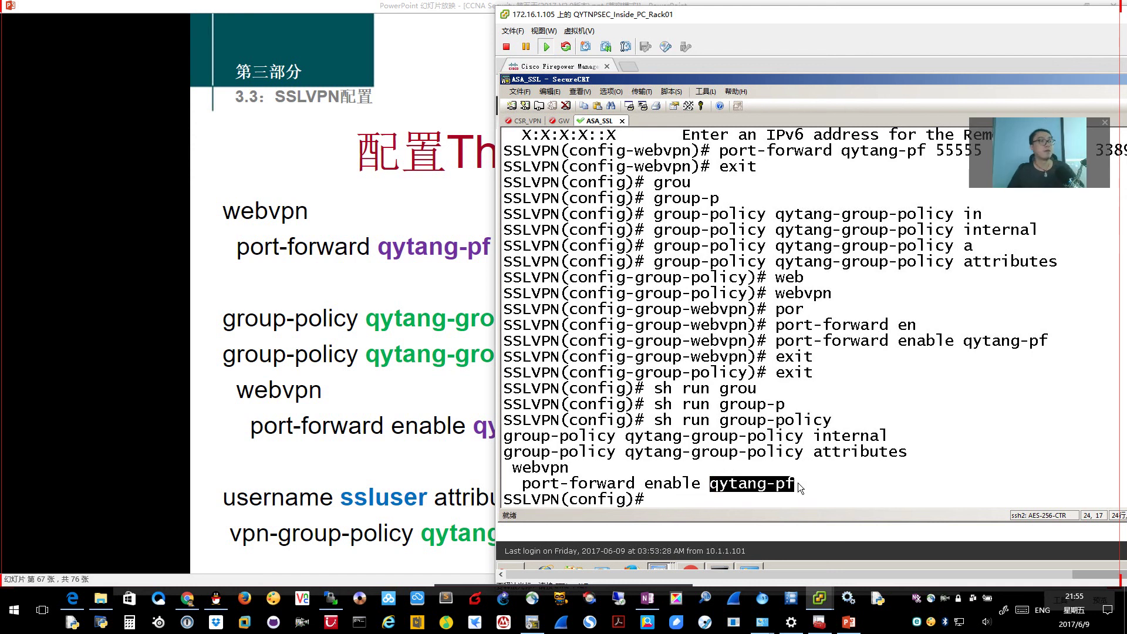
- Re-enter global config and open 'username ssluser attributes'
text(exit)
key(Return)
text(confi t)
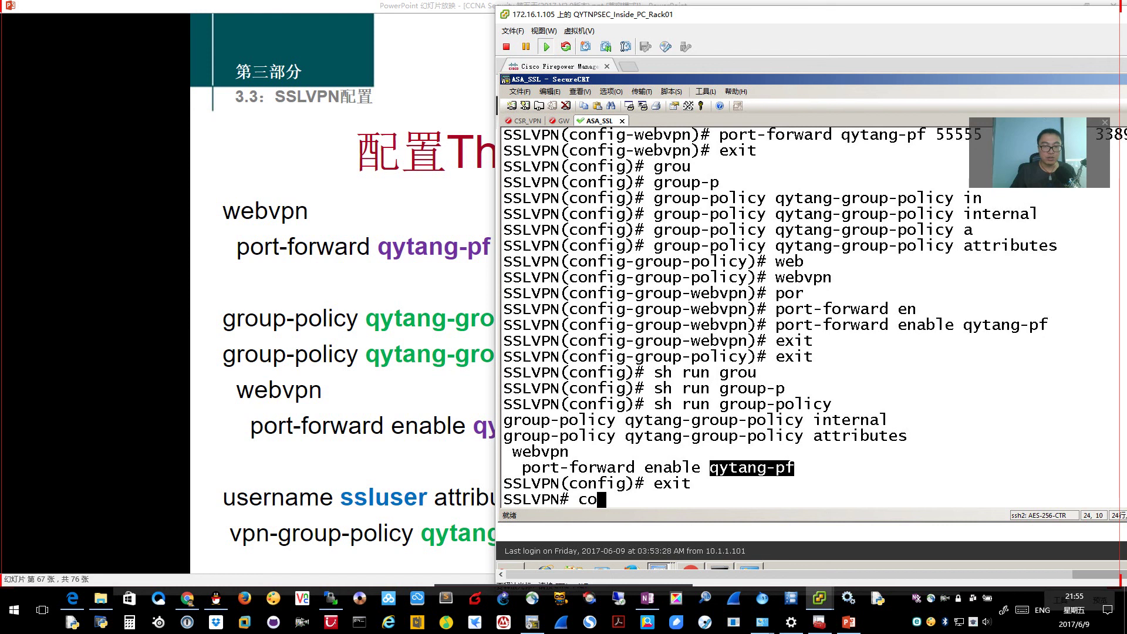
key(Return)
text(user)
key(Tab)
text(n)
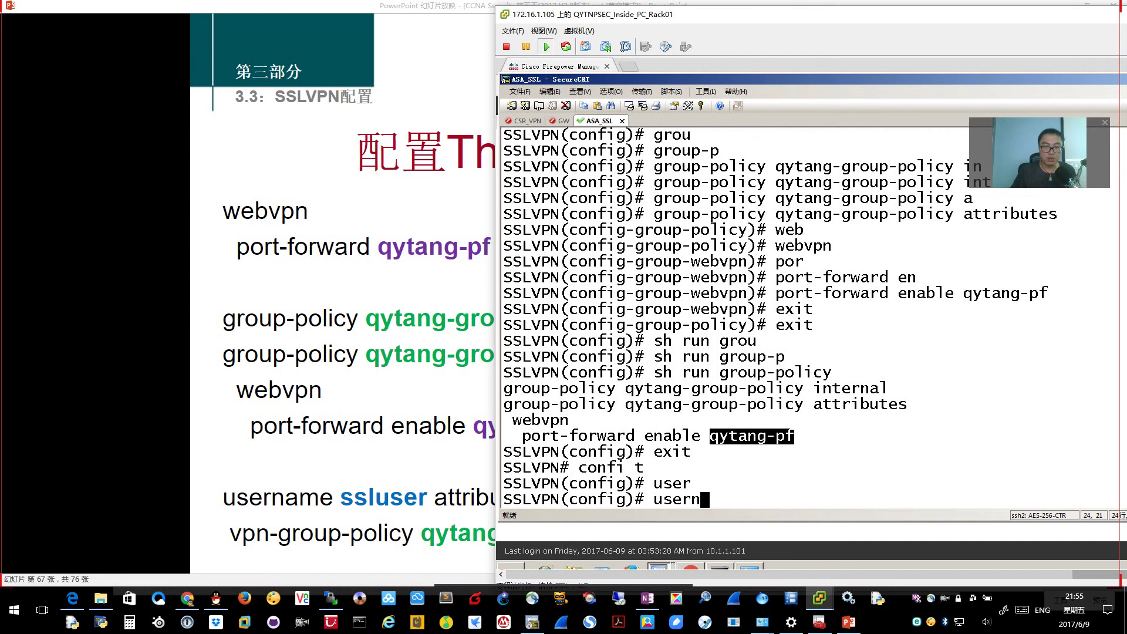
key(Tab)
text(ssluser a)
key(Tab)
key(Return)
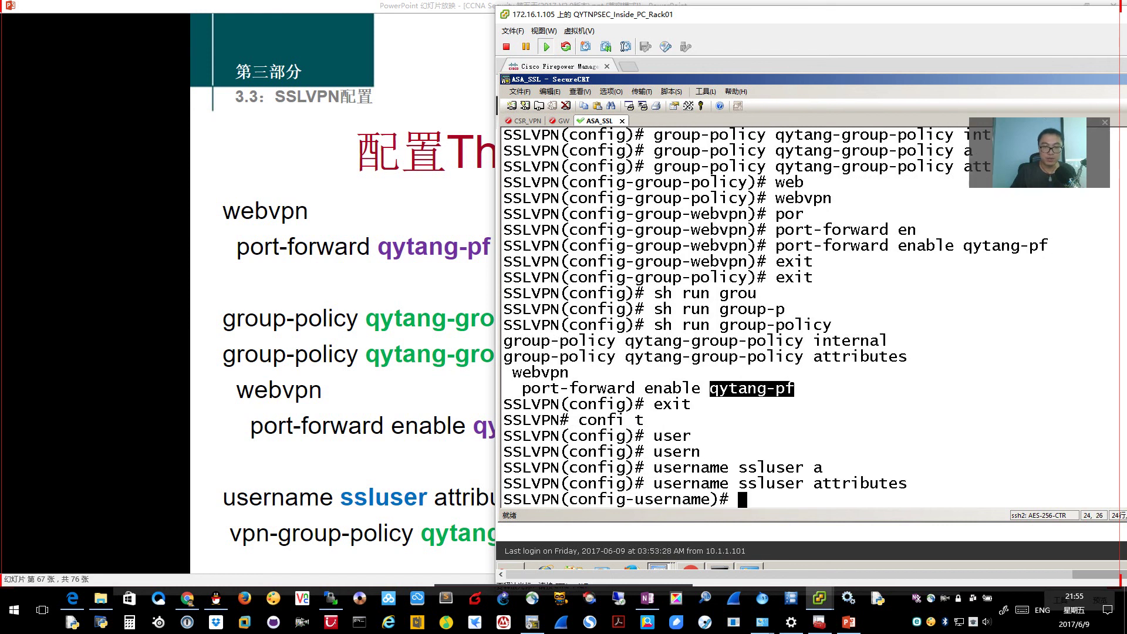
- Assign vpn-group-policy qytang-group-policy to ssluser
text(vpn-g)
key(Tab)
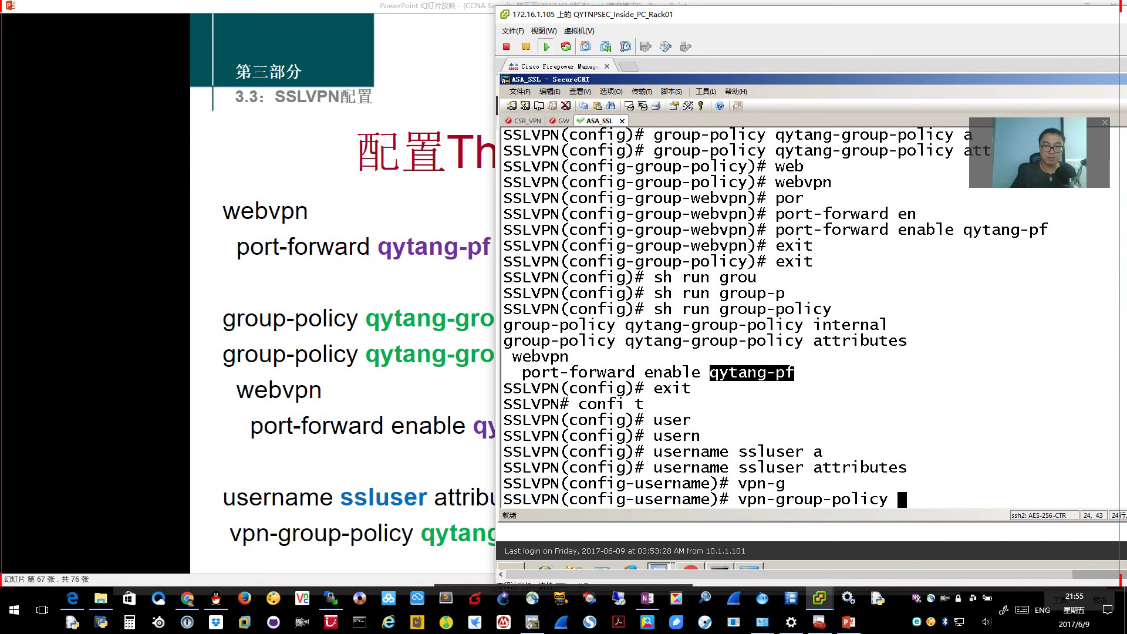
scroll(754, 411, up, 5)
scroll(754, 411, down, 5)
click(749, 413)
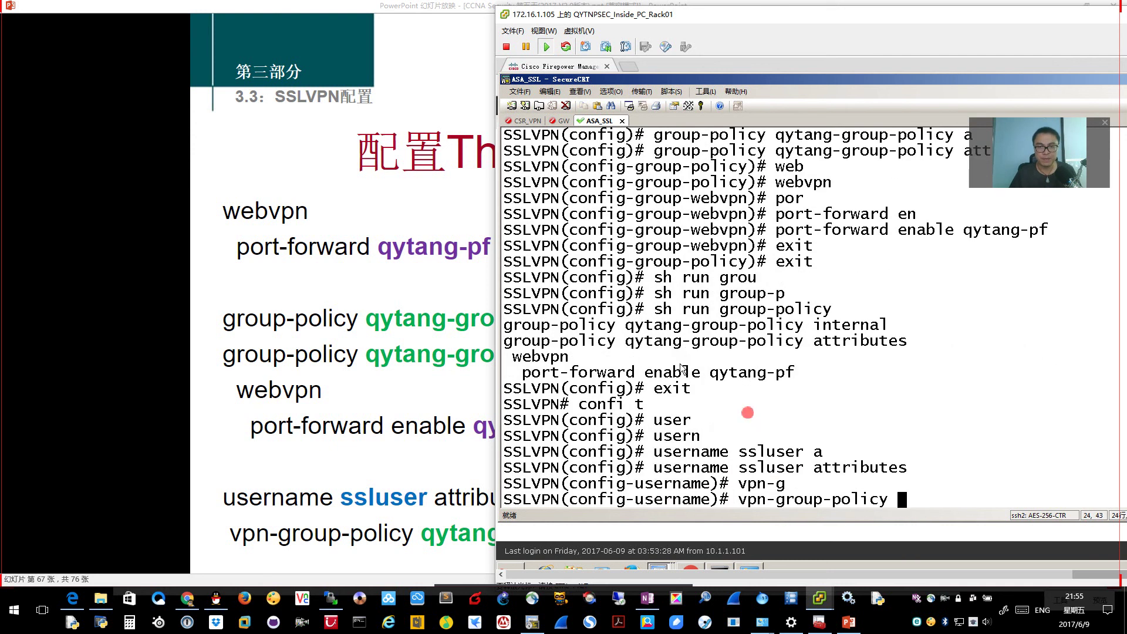
drag(626, 340, 805, 343)
key(super+c)
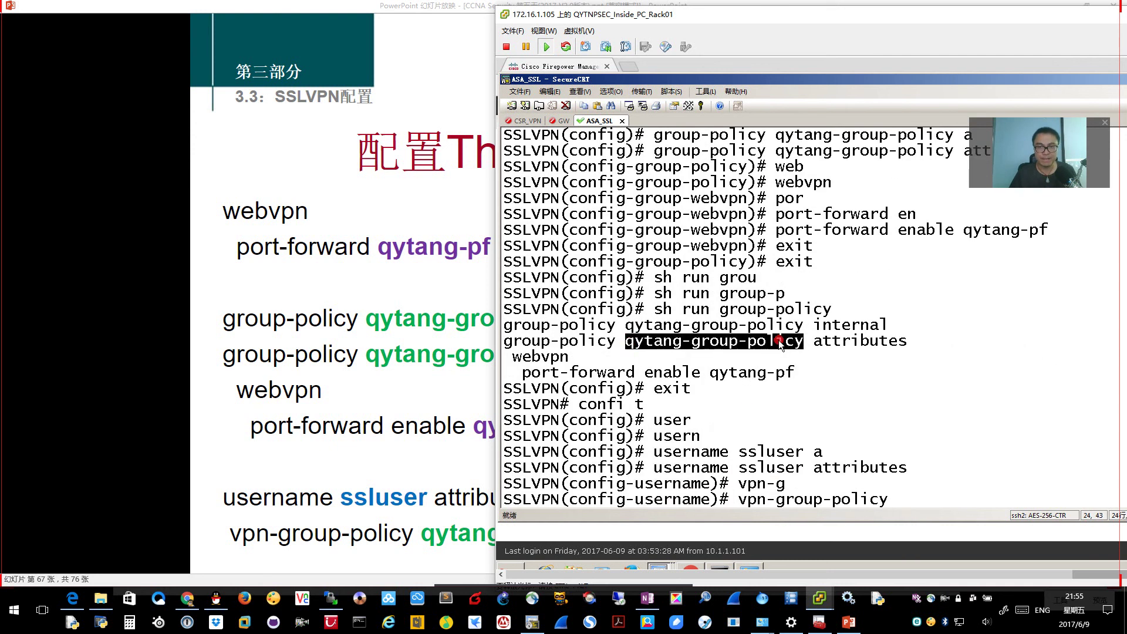
right_click(778, 340)
click(817, 369)
key(Return)
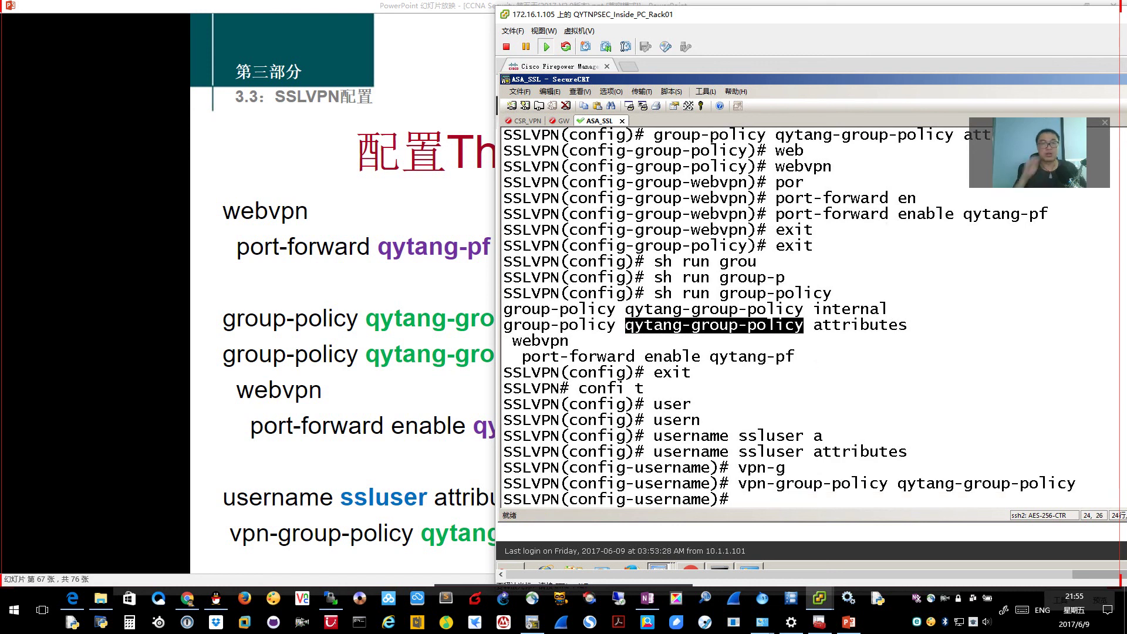
- Show running webvpn and group-policy config, highlighting the port-forward mapping and enable lines
text(sh run we)
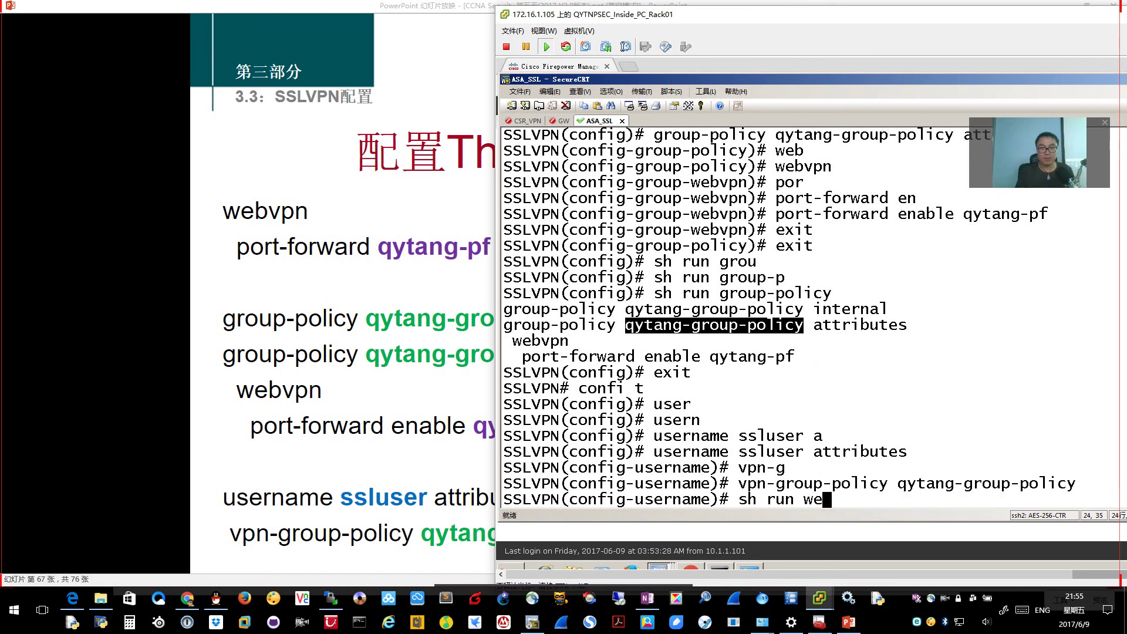
text(b)
key(Tab)
key(Return)
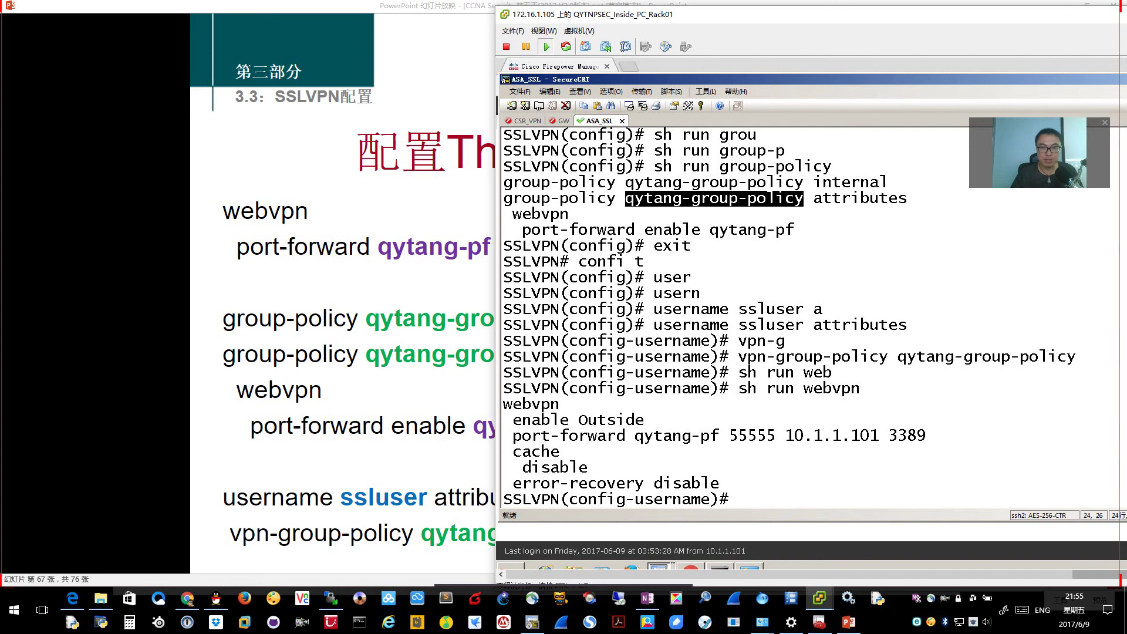
triple_click(834, 435)
text(sh )
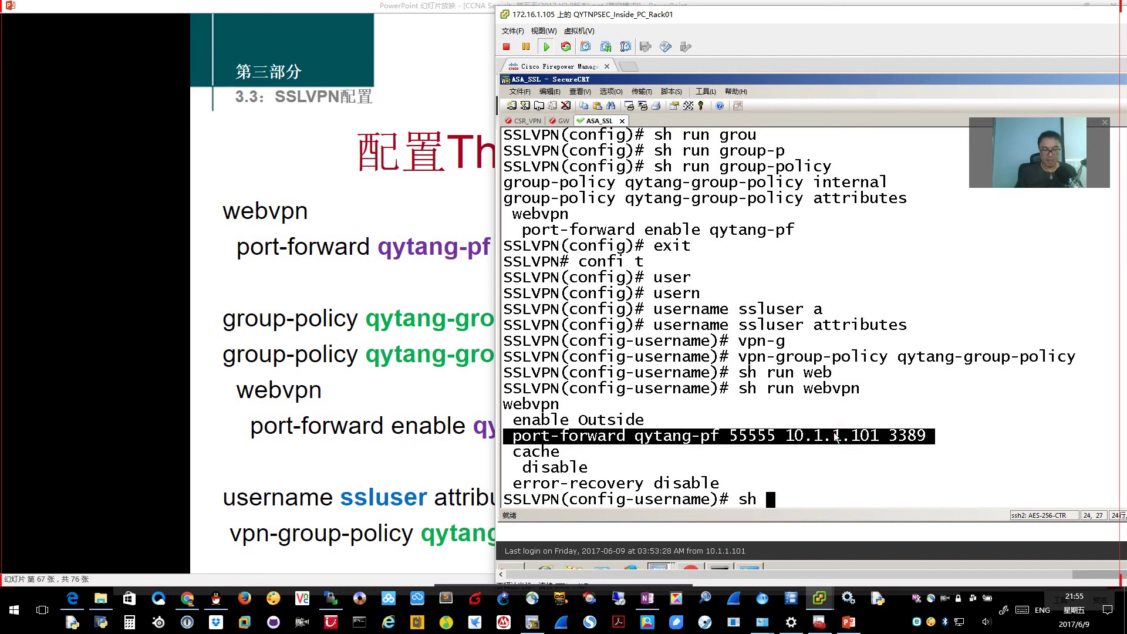
text(run grou)
key(Tab)
text(p)
key(Tab)
key(Return)
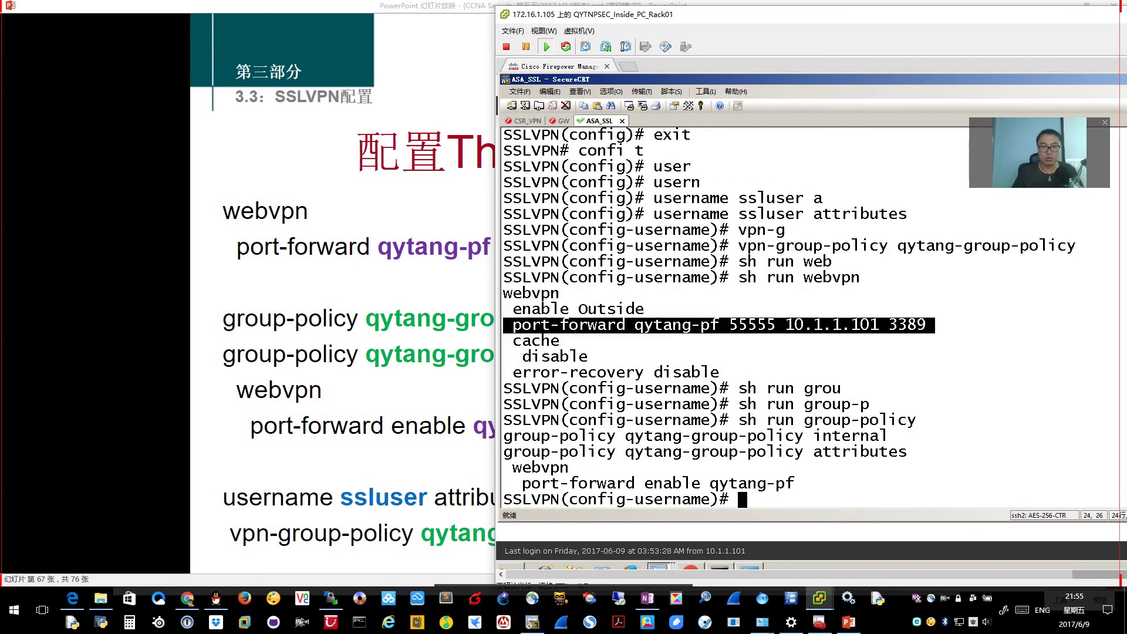
drag(795, 483, 504, 452)
- Show running username config, highlighting ssluser's group-policy assignment, and move the VM window left
text(sh r)
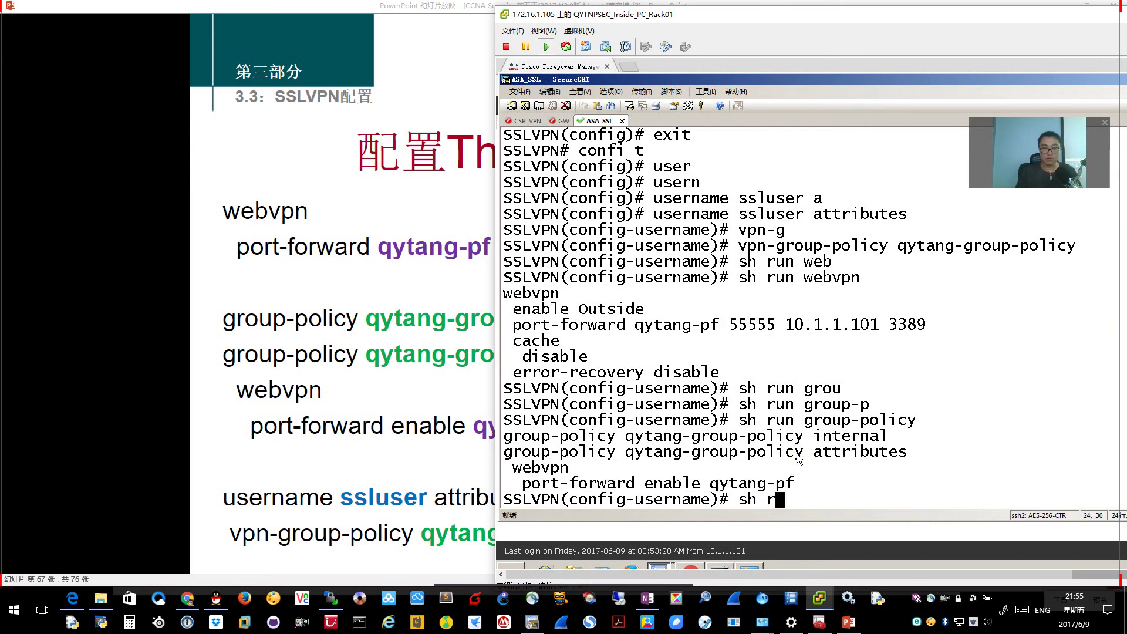
text(un usern)
key(Tab)
key(Return)
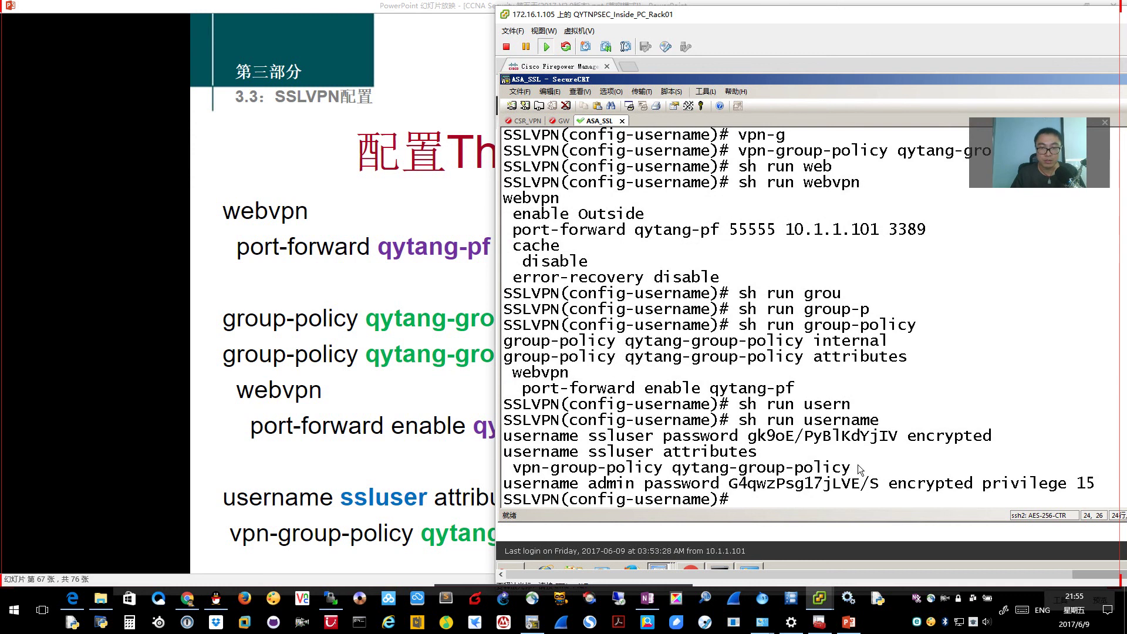
drag(852, 467, 496, 453)
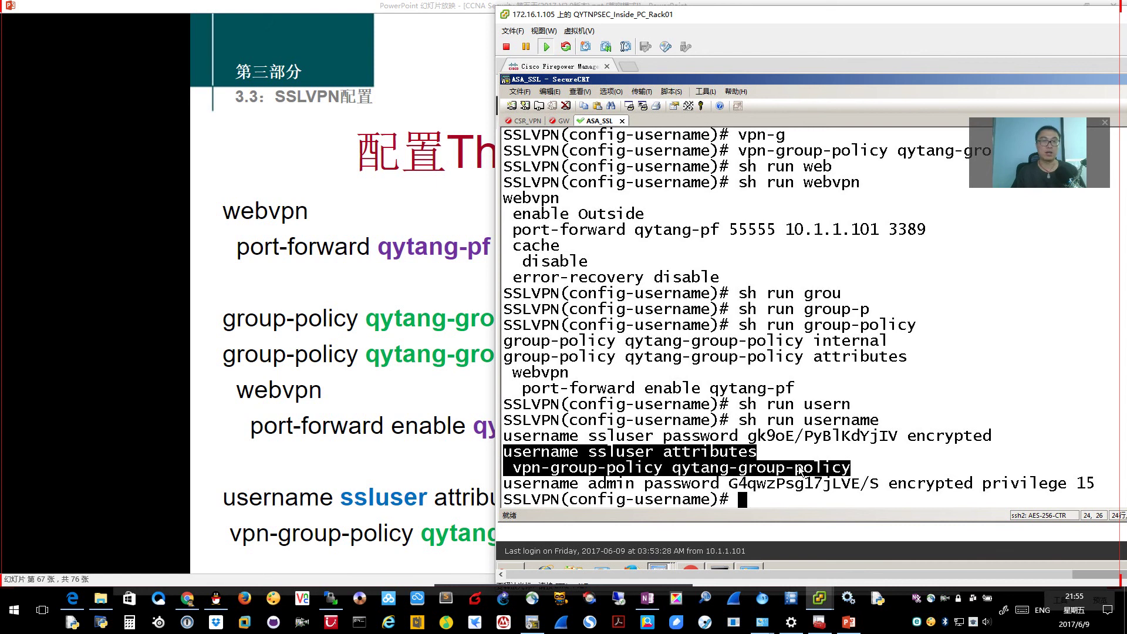
drag(766, 24, 646, 27)
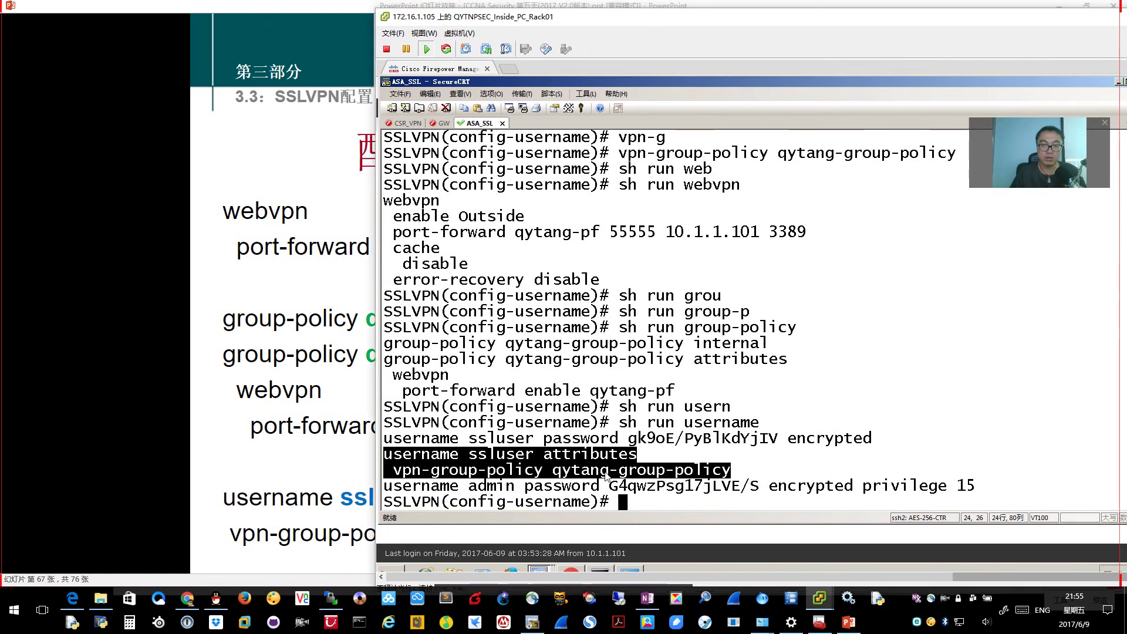
- Log out of the SSL VPN portal, then open and minimize Control Panel
mouse_move(818, 598)
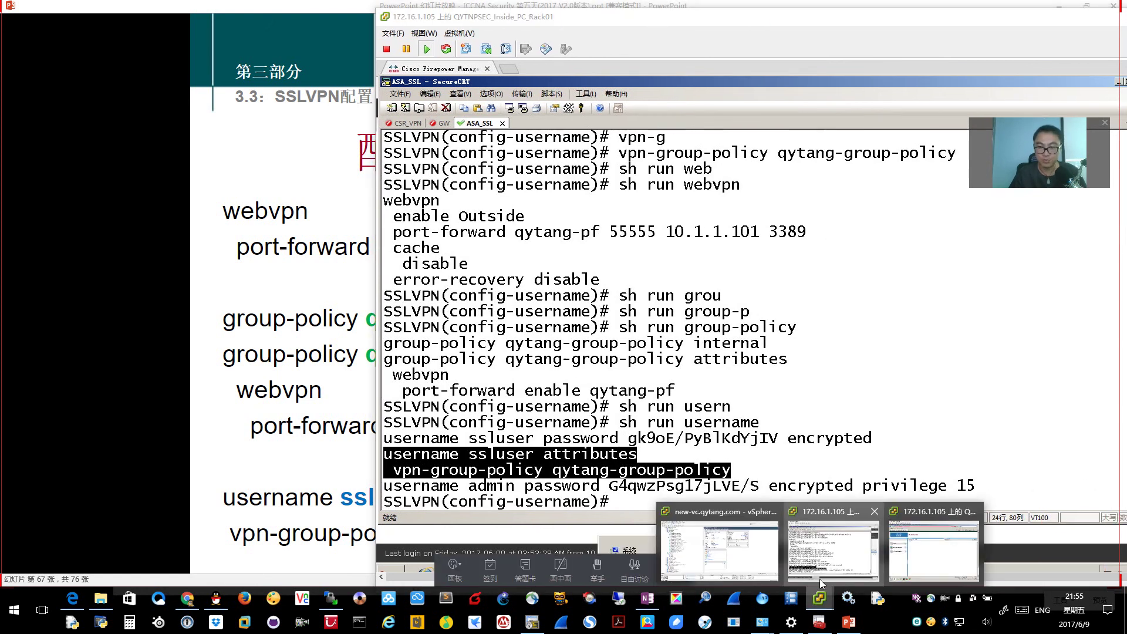
click(880, 562)
click(912, 197)
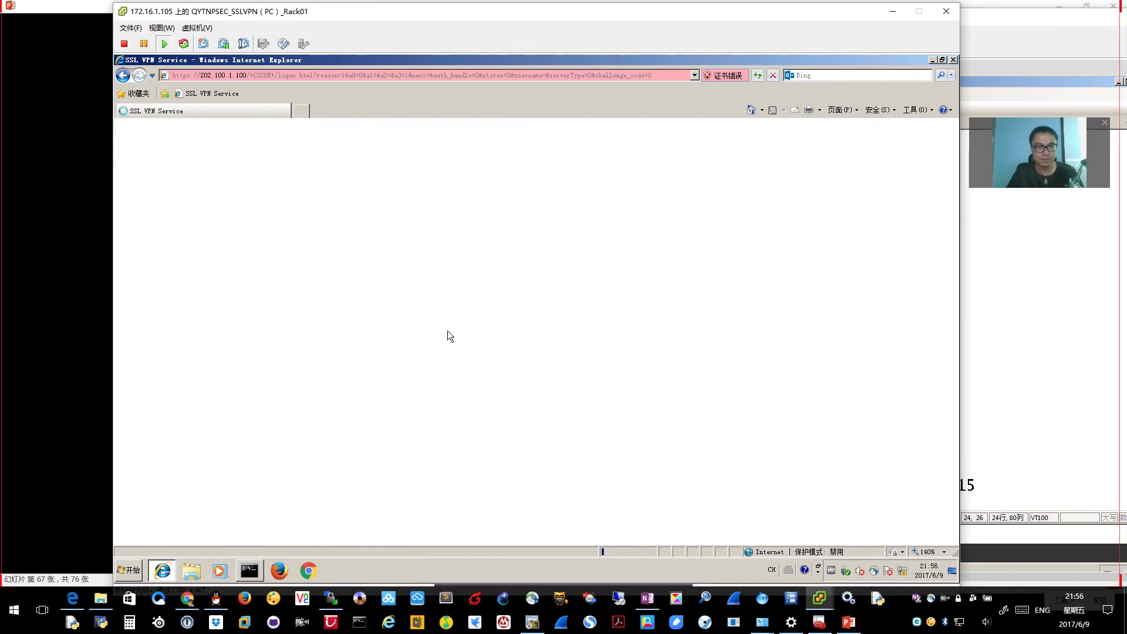
click(128, 570)
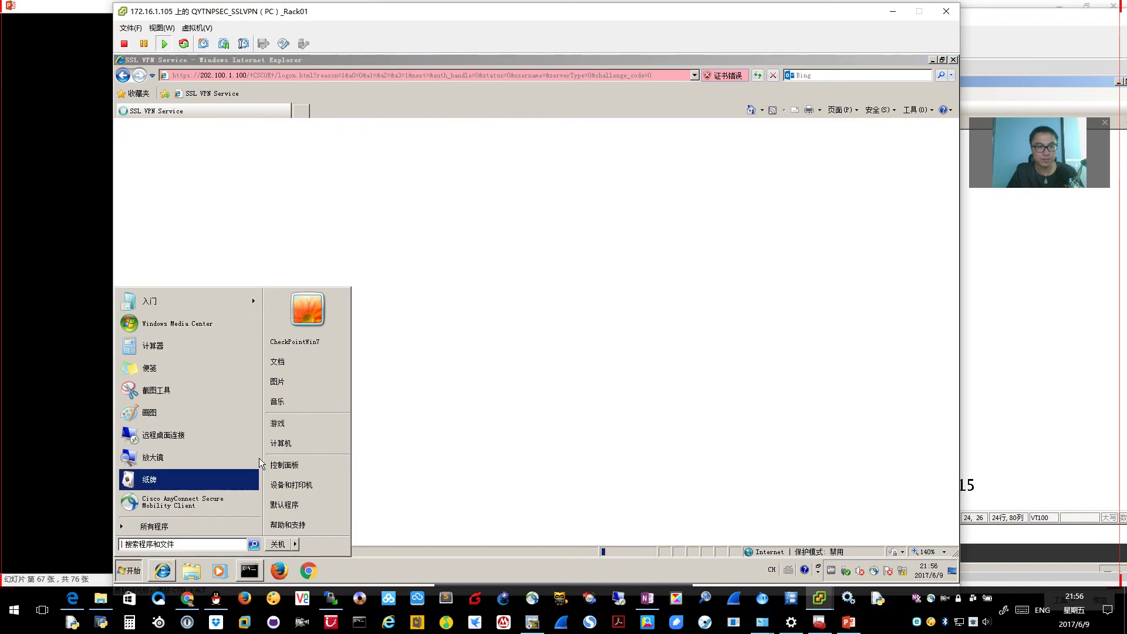
click(300, 467)
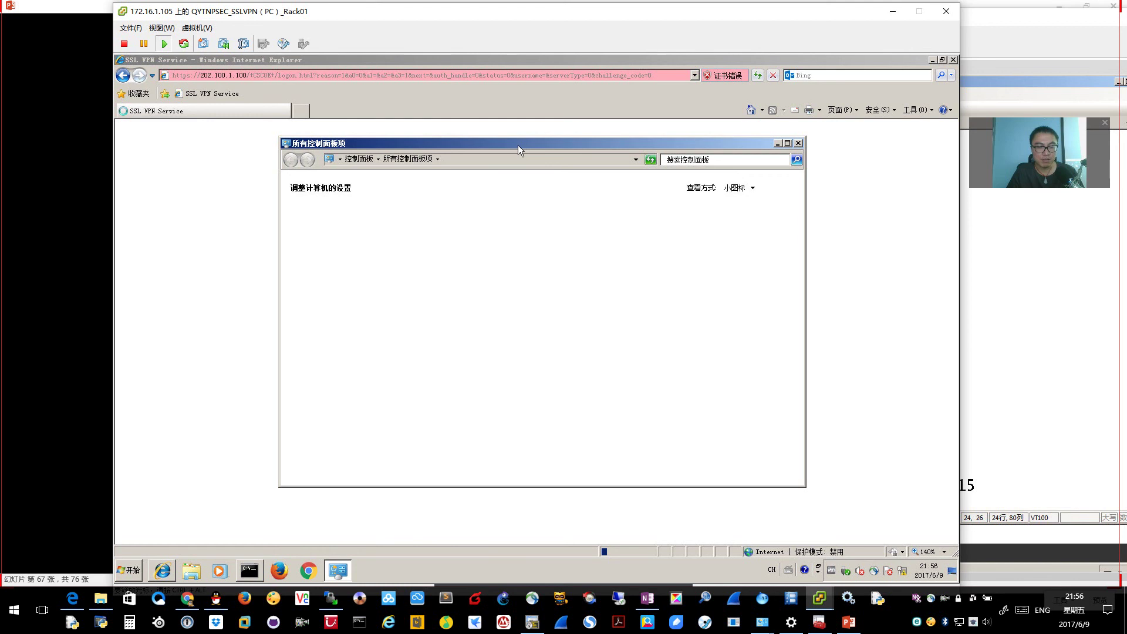
drag(518, 146, 497, 150)
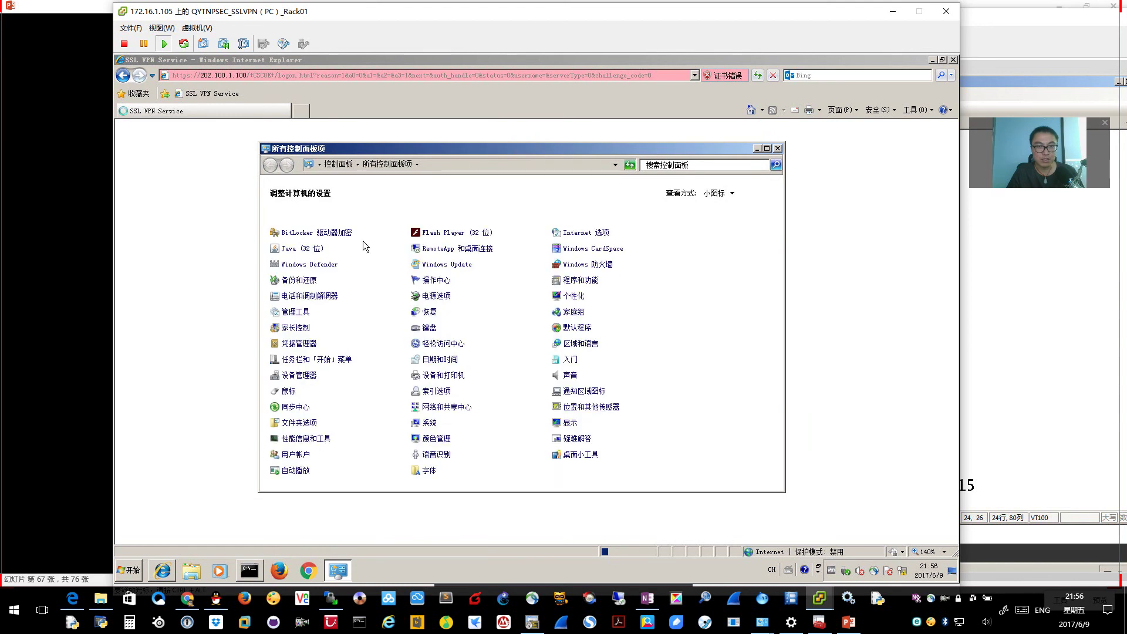
click(756, 148)
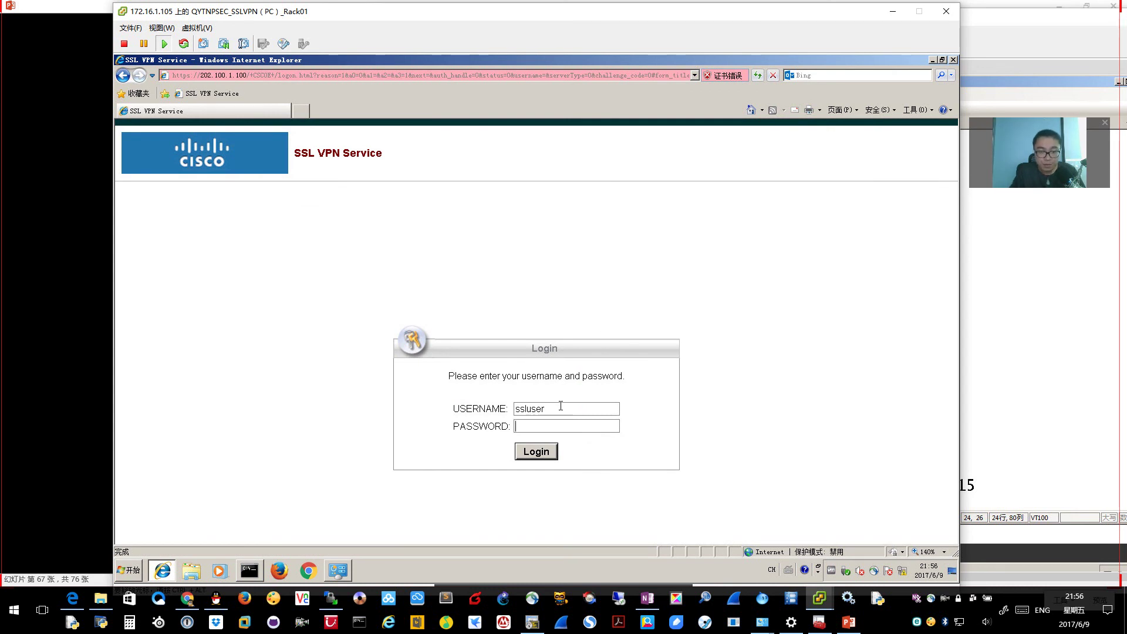
- Log back in with the portal password, start Application Access, and postpone the Java update (稍后)
key(Return)
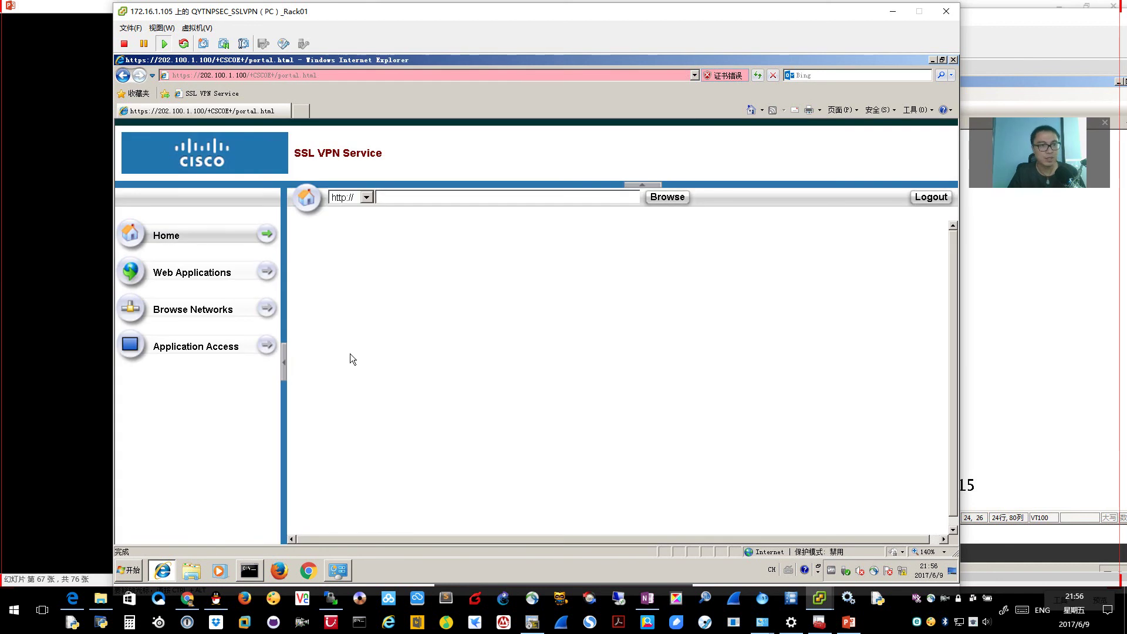
click(221, 351)
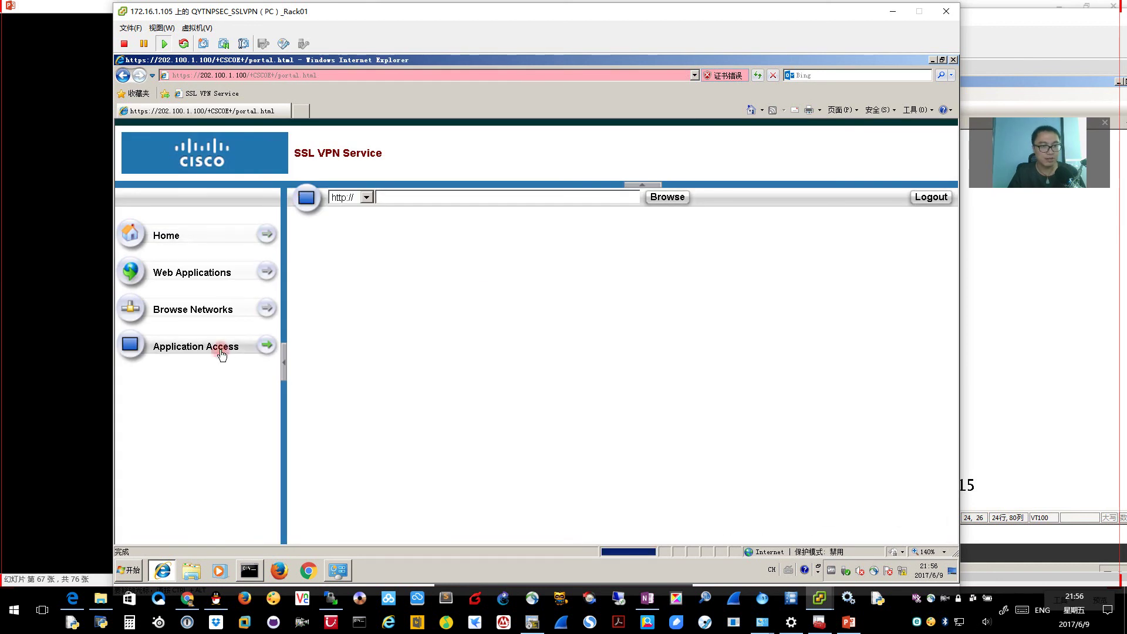
click(451, 275)
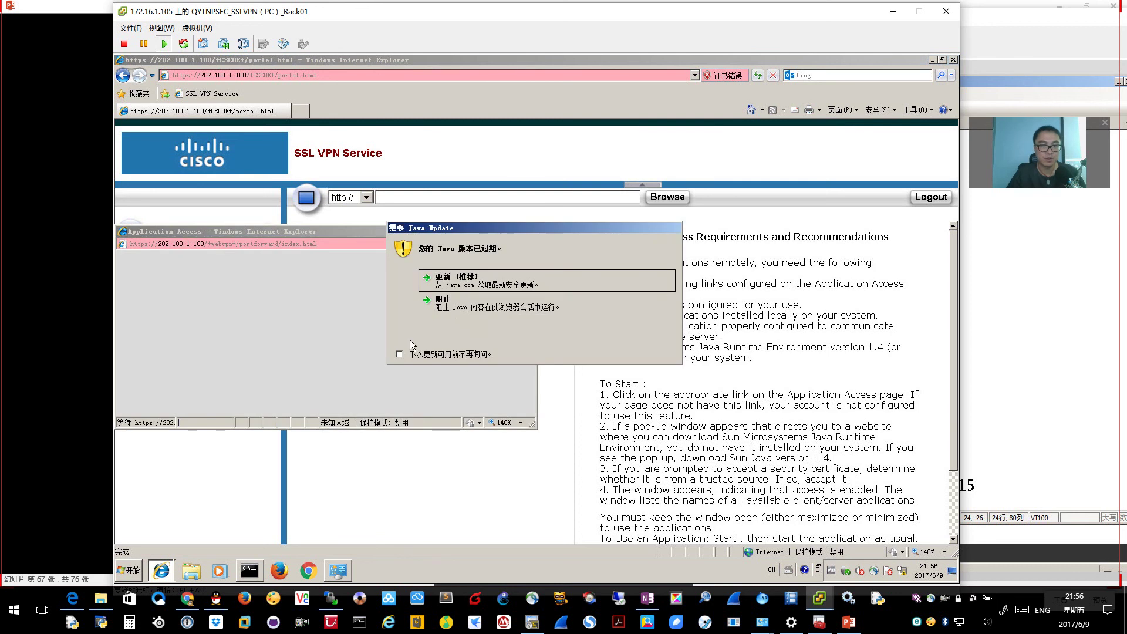
click(399, 354)
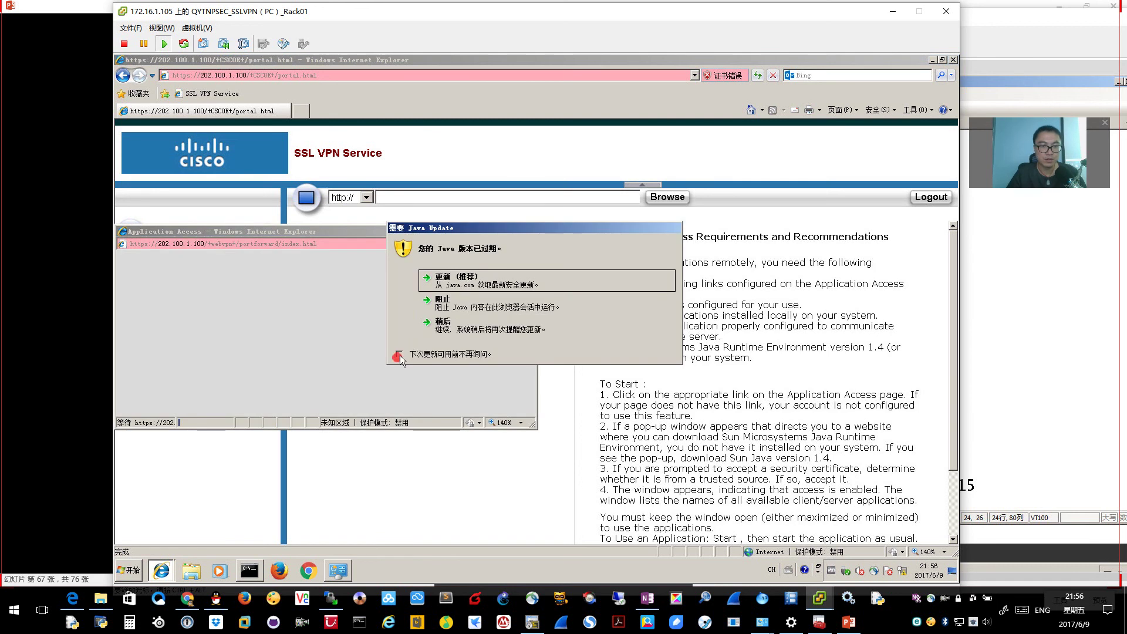
click(469, 331)
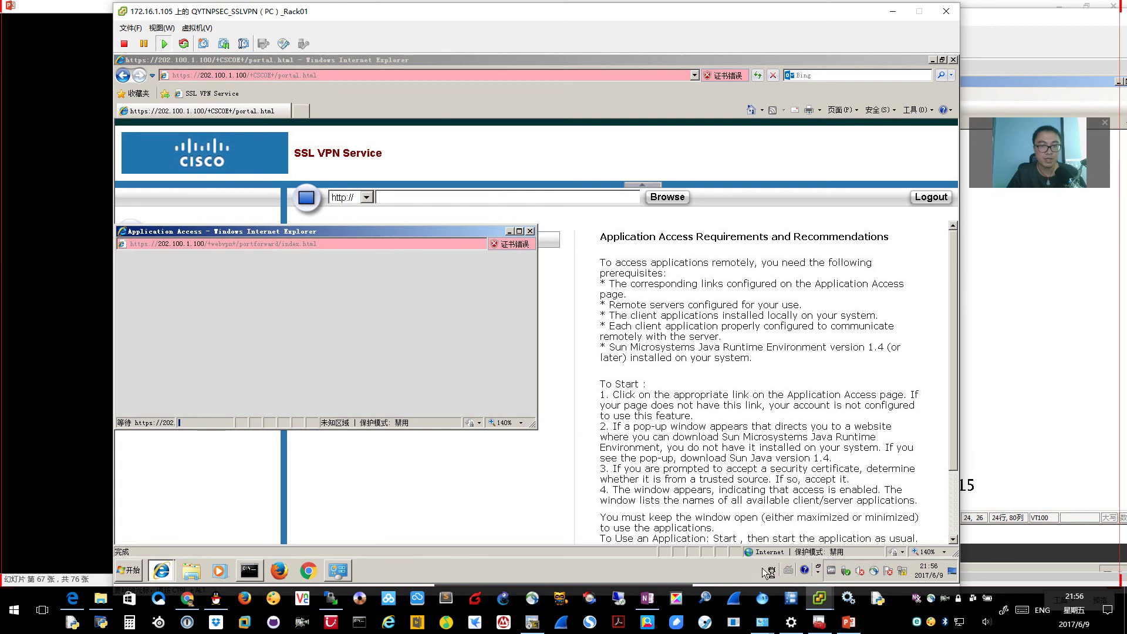
click(849, 622)
- Revisit slide 58, 'Thin Client Mode', then bring back the SSLVPN PC console
scroll(612, 392, up, 6)
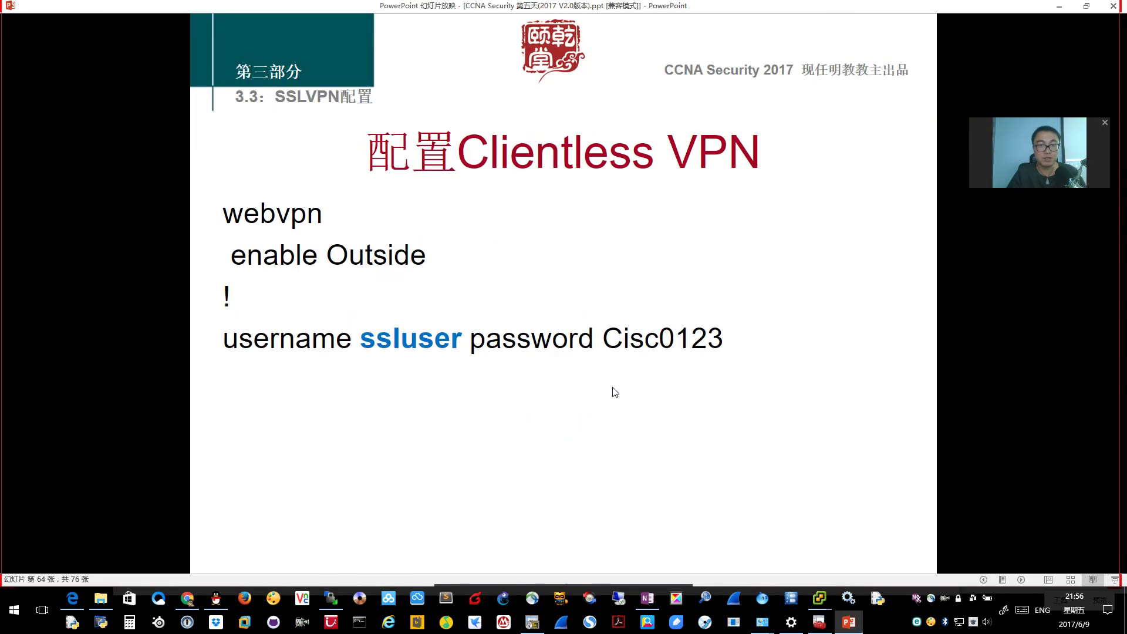
scroll(614, 395, up, 2)
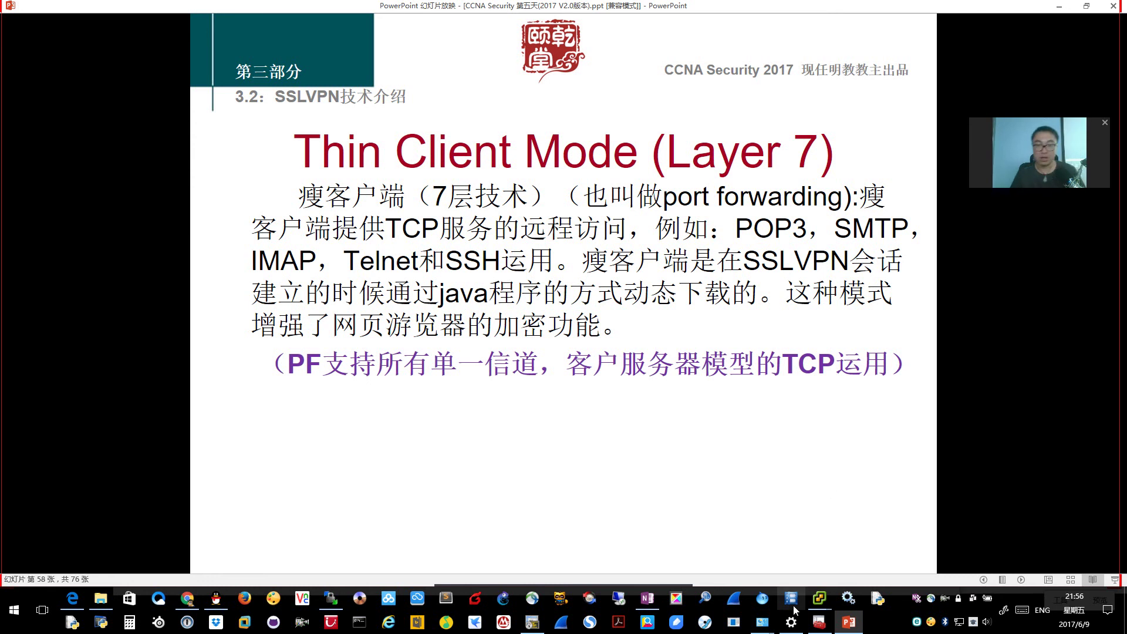
mouse_move(822, 594)
click(896, 557)
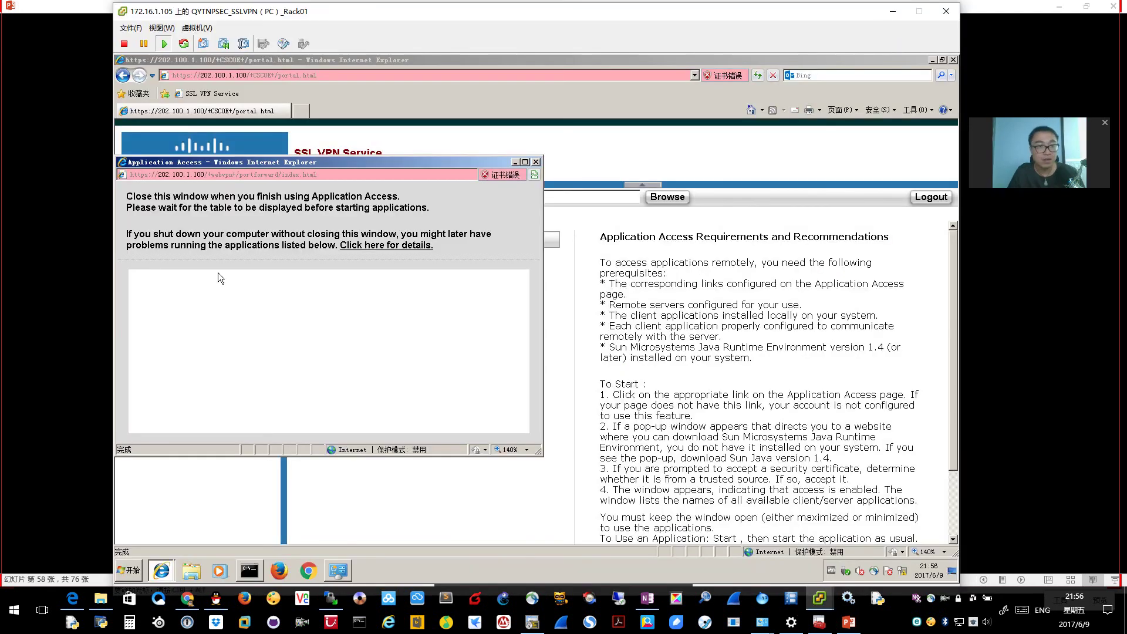
- Let the Application Access Java loader continue past the 安全警告 certificate warning, then return to the slideshow
drag(315, 163, 349, 157)
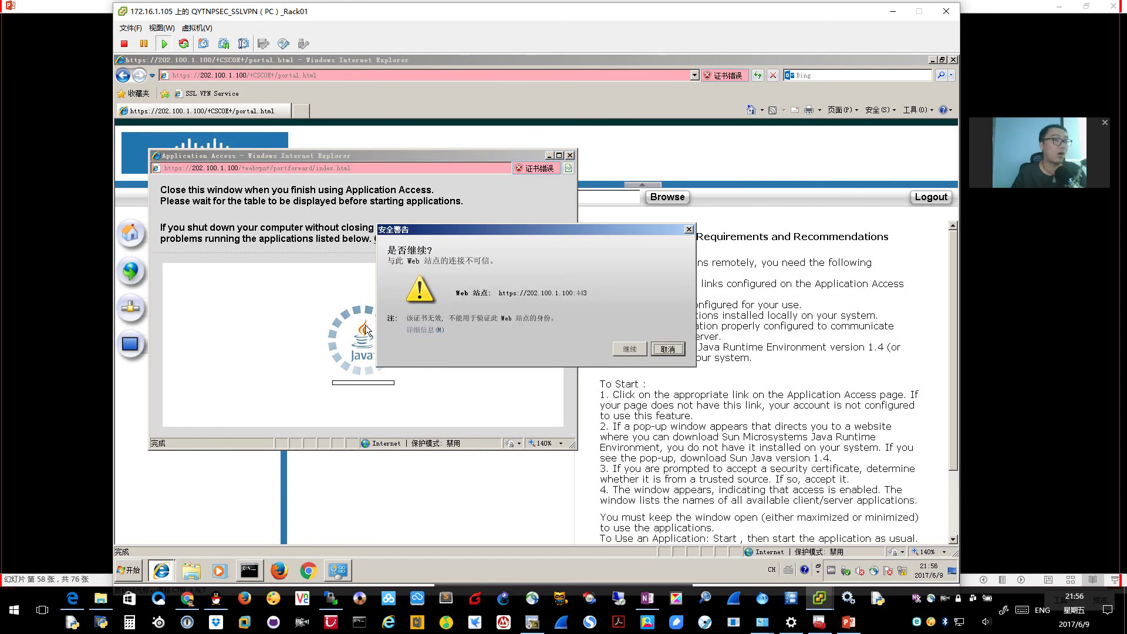
click(628, 349)
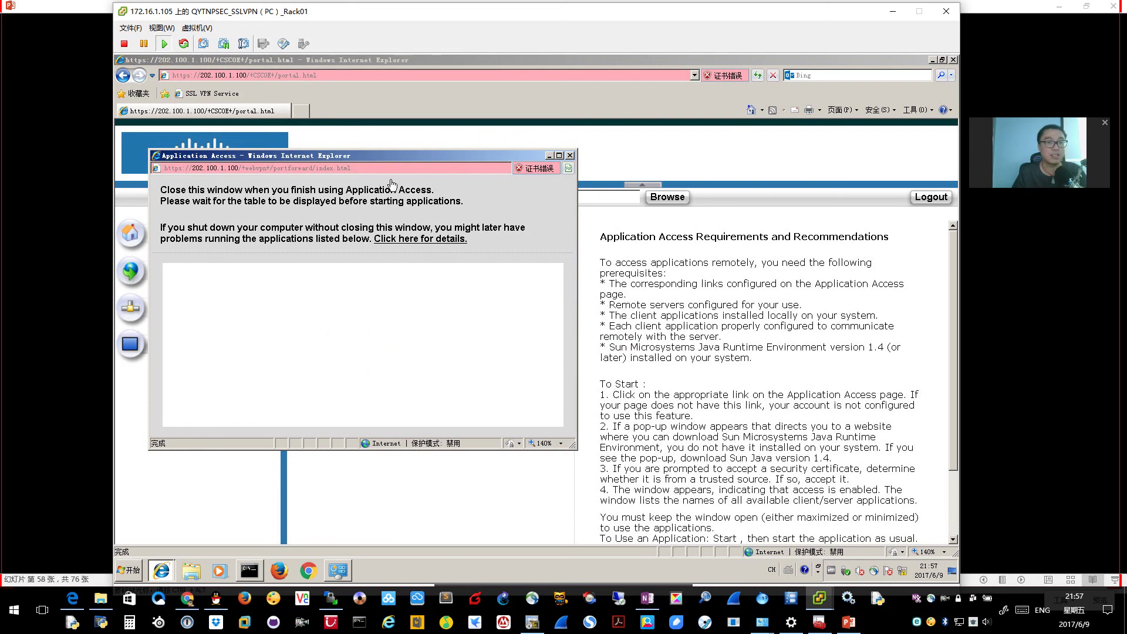
drag(396, 156, 404, 146)
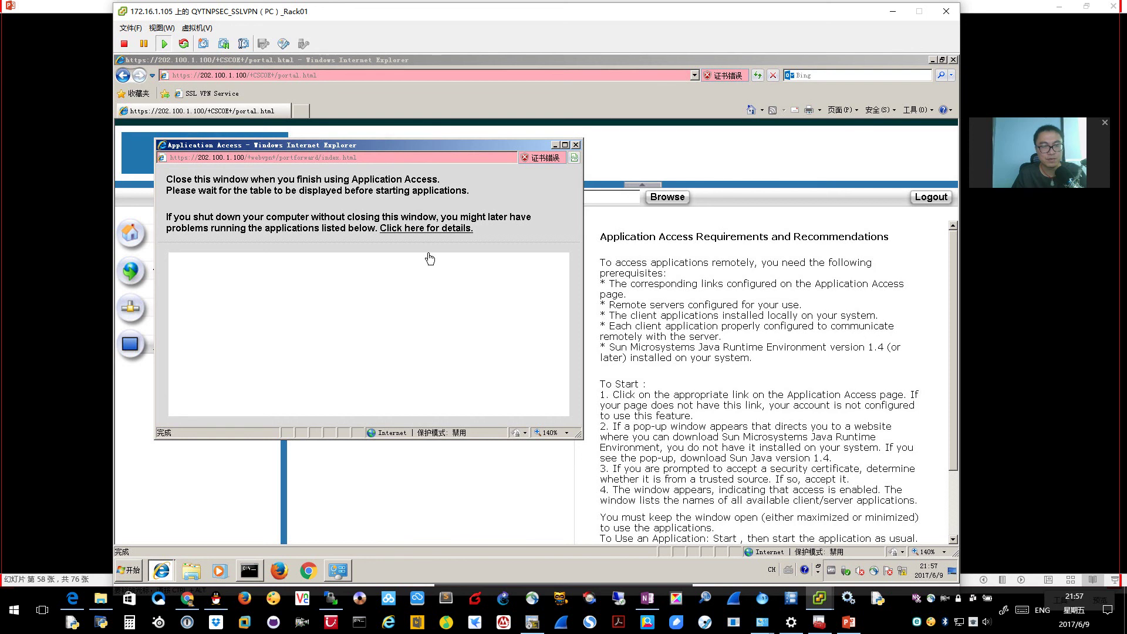
click(953, 402)
- Advance the slideshow, then switch between the VM's Application Access and portal windows
scroll(953, 404, down, 4)
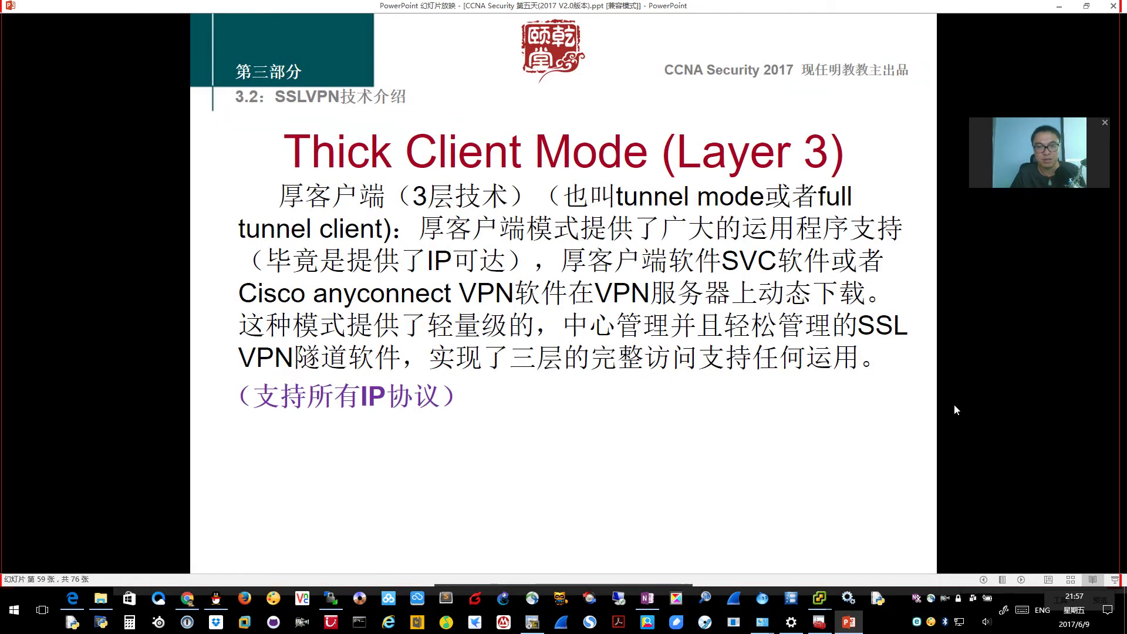
scroll(939, 426, down, 6)
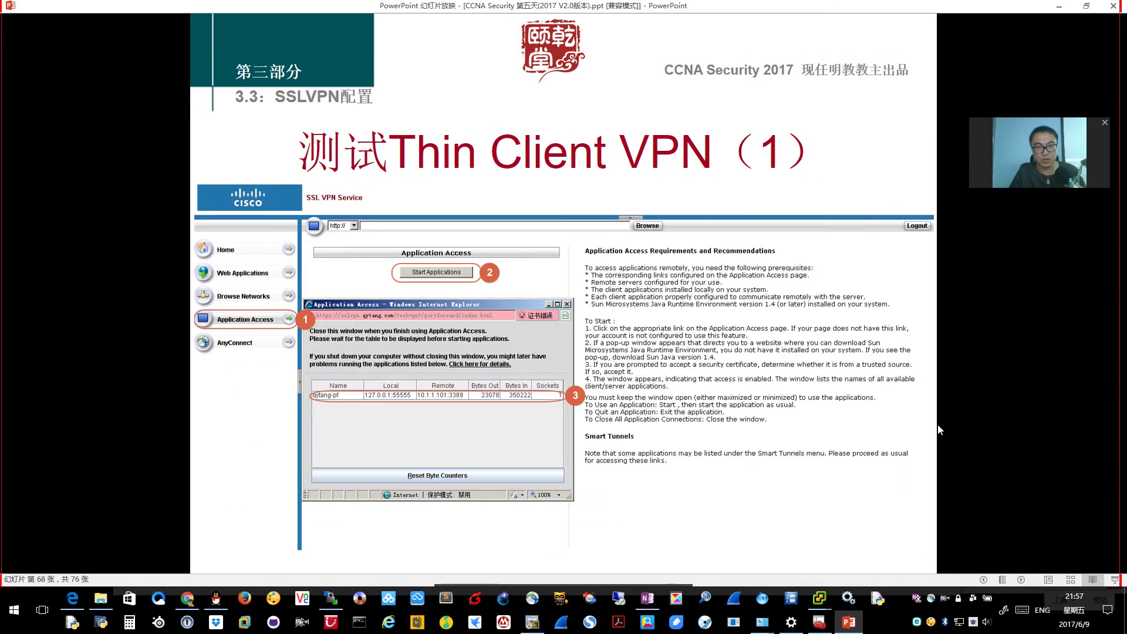
key(alt+Tab)
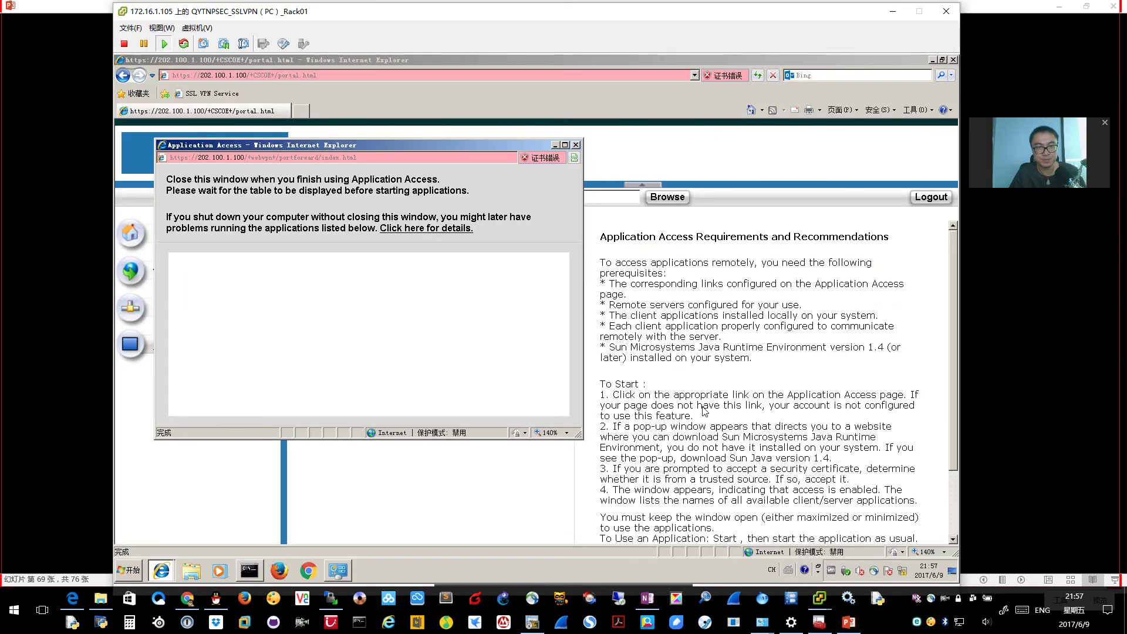
click(305, 326)
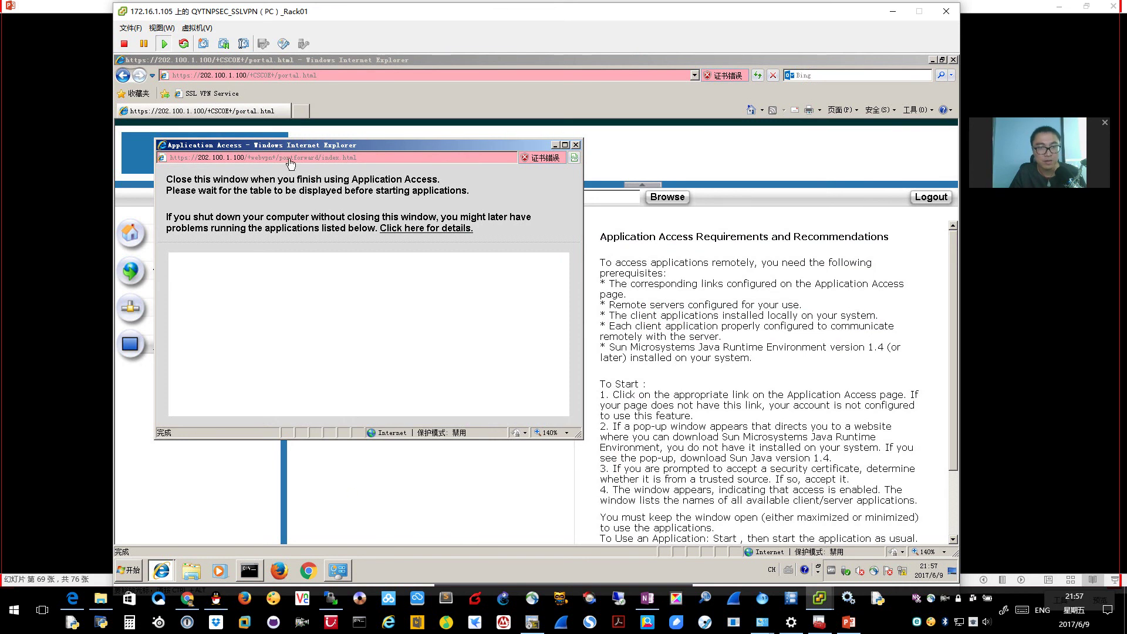
click(353, 493)
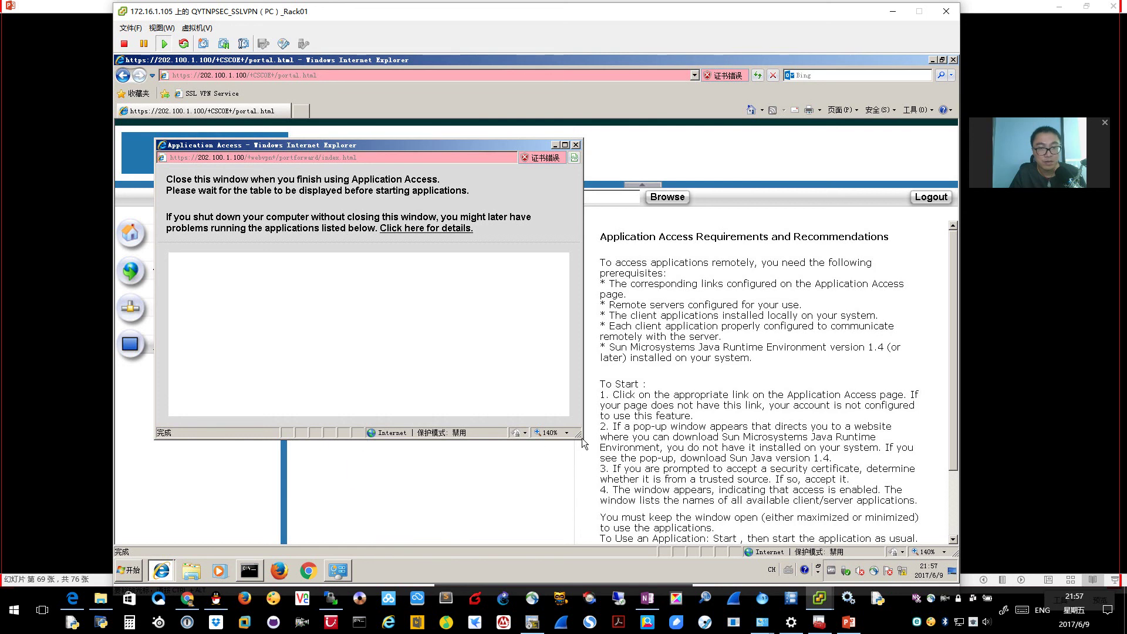
click(433, 154)
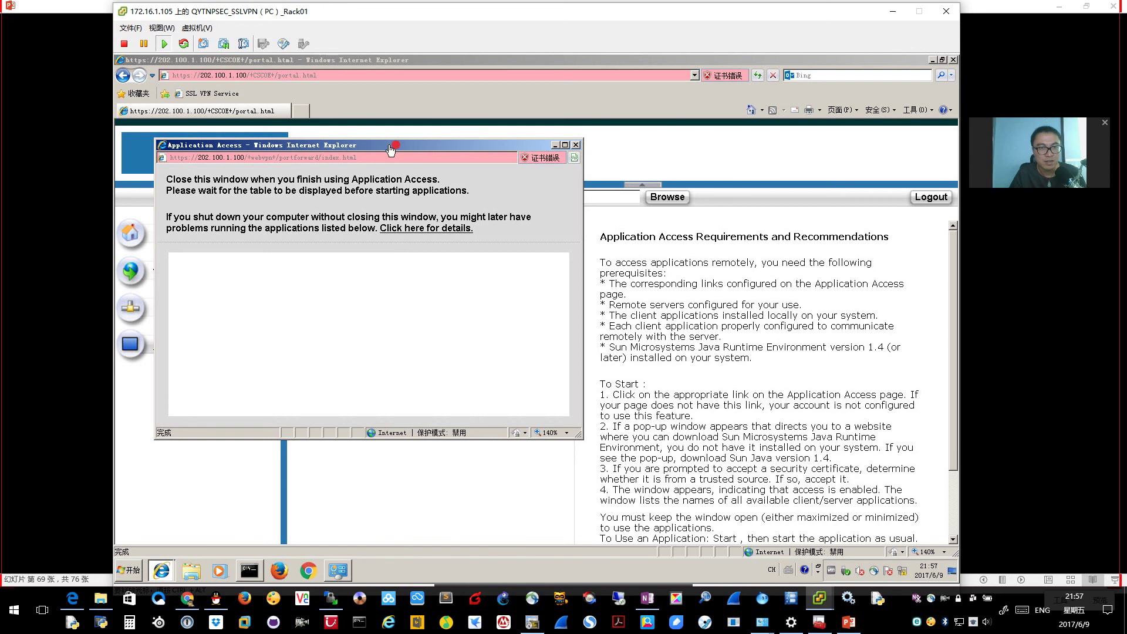
- Minimize the WebVPN portal window, leaving Application Access open, then show slide 69
click(165, 570)
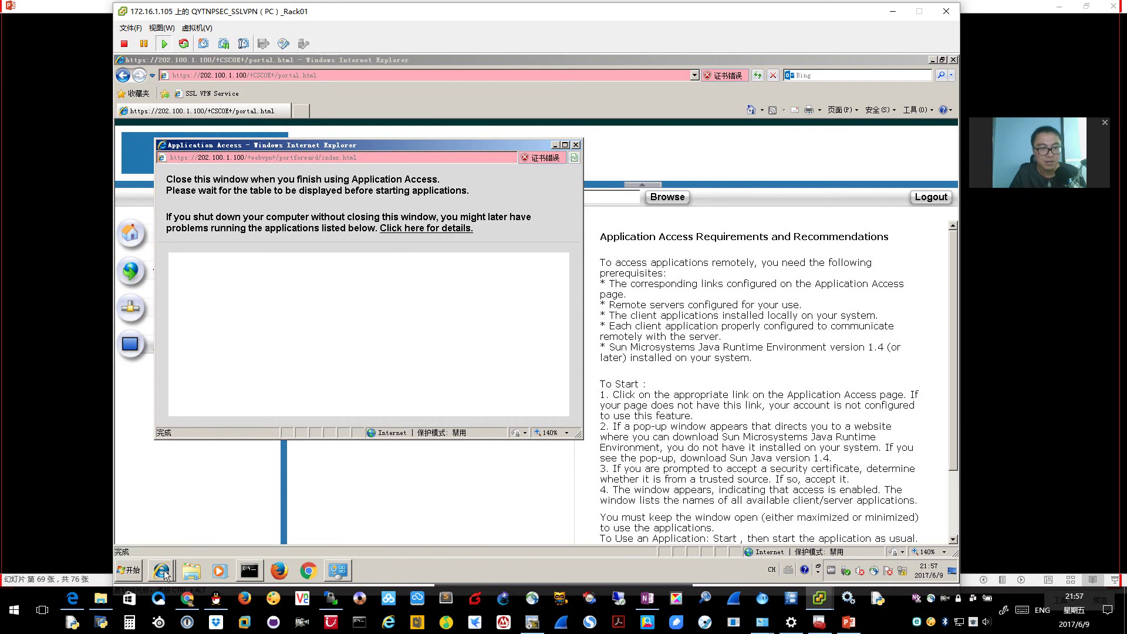
click(170, 529)
click(161, 570)
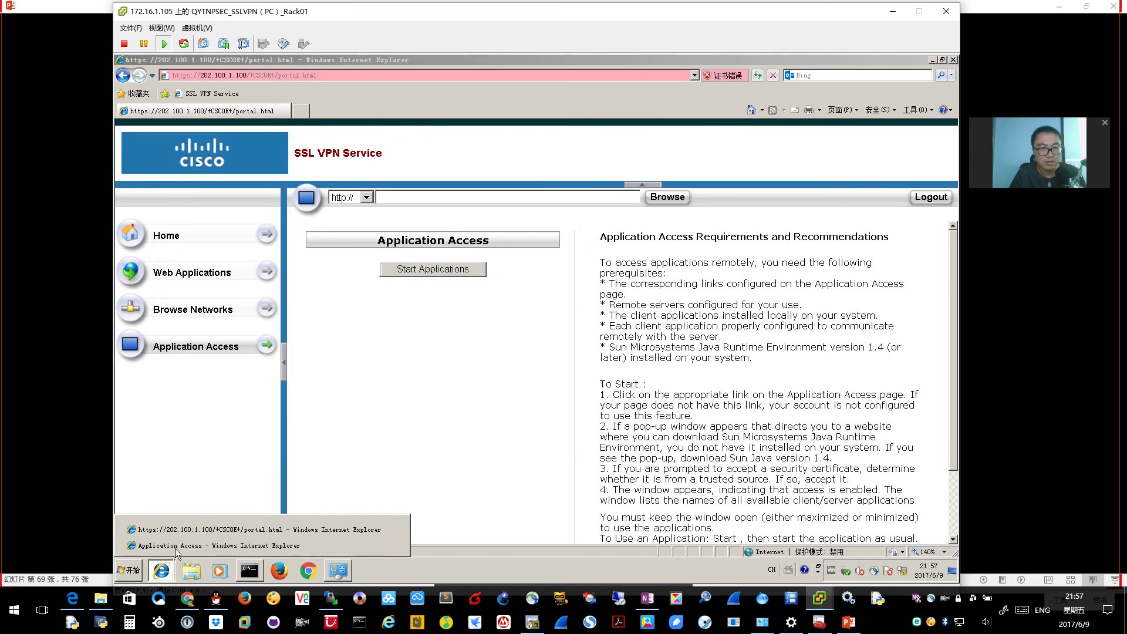
click(176, 547)
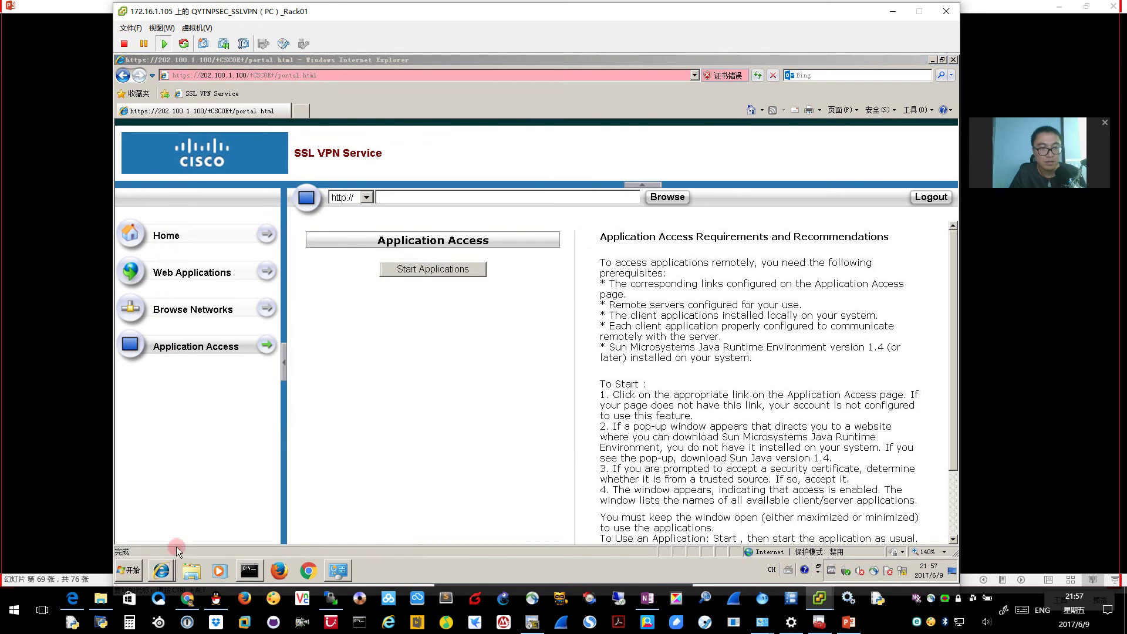
click(933, 60)
click(404, 149)
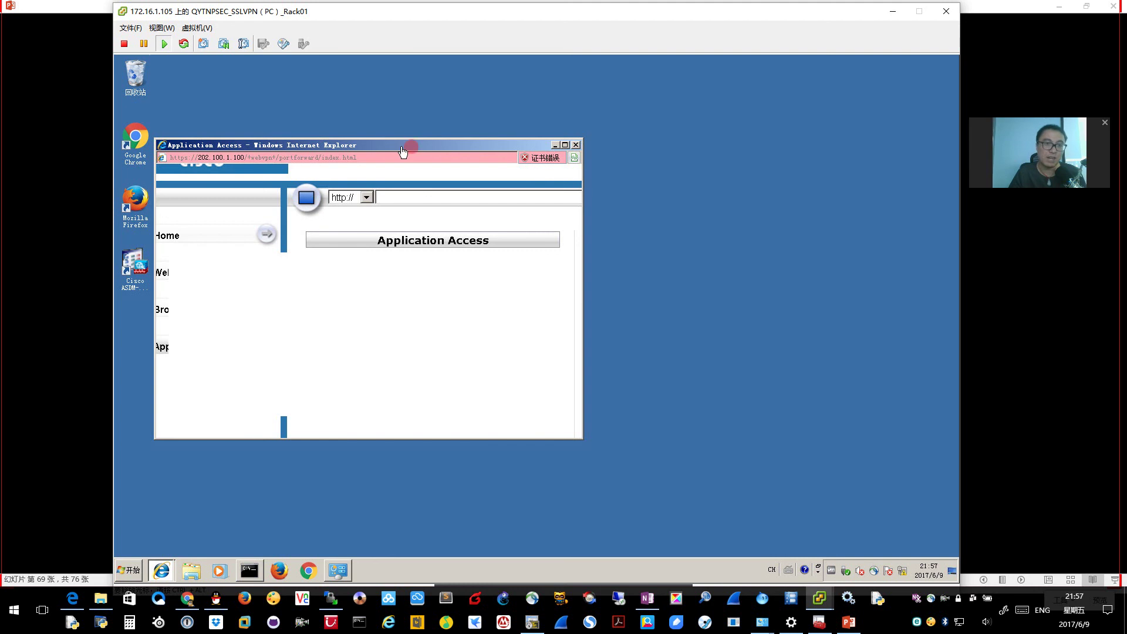
click(57, 375)
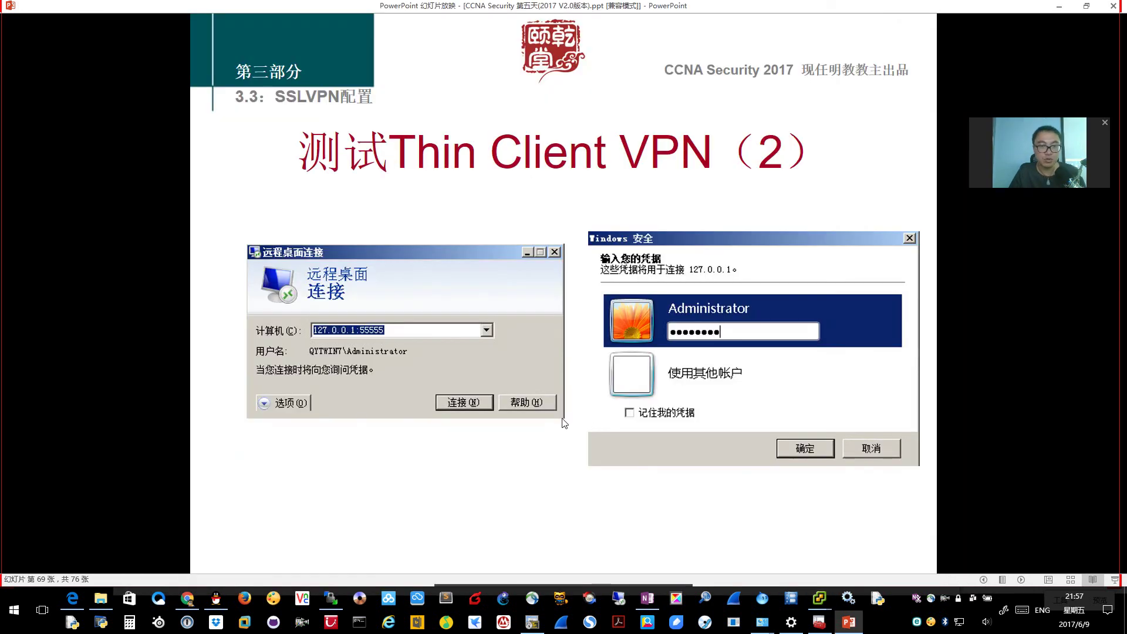
- Review the Thin Client test slides, panning over the Remote Desktop and credential screenshots
key(Page_Up)
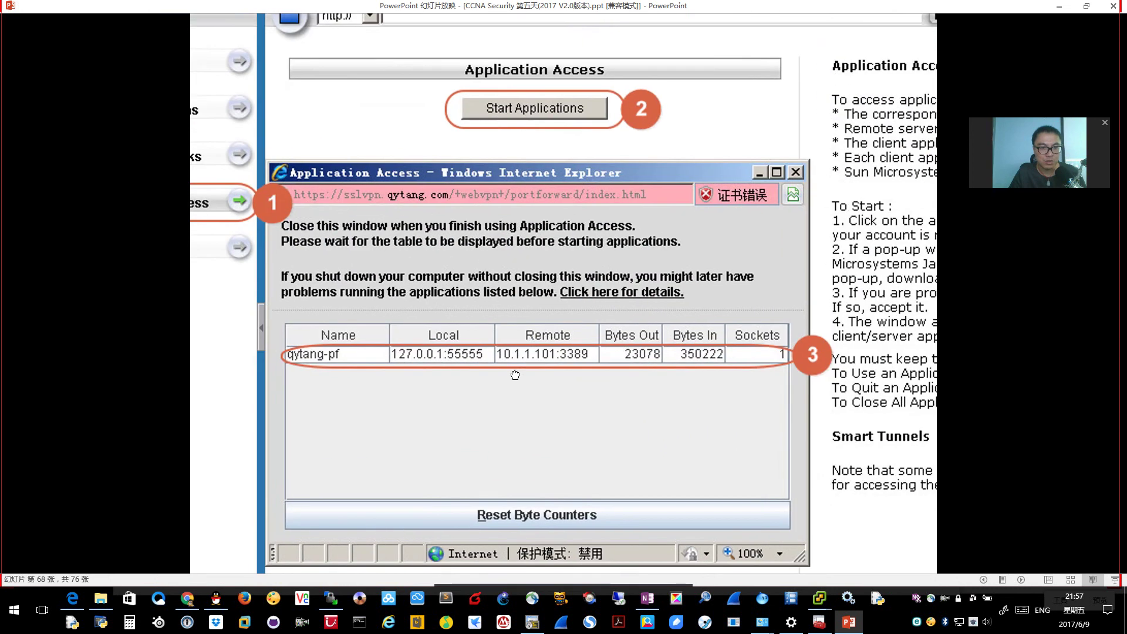
drag(515, 374, 500, 352)
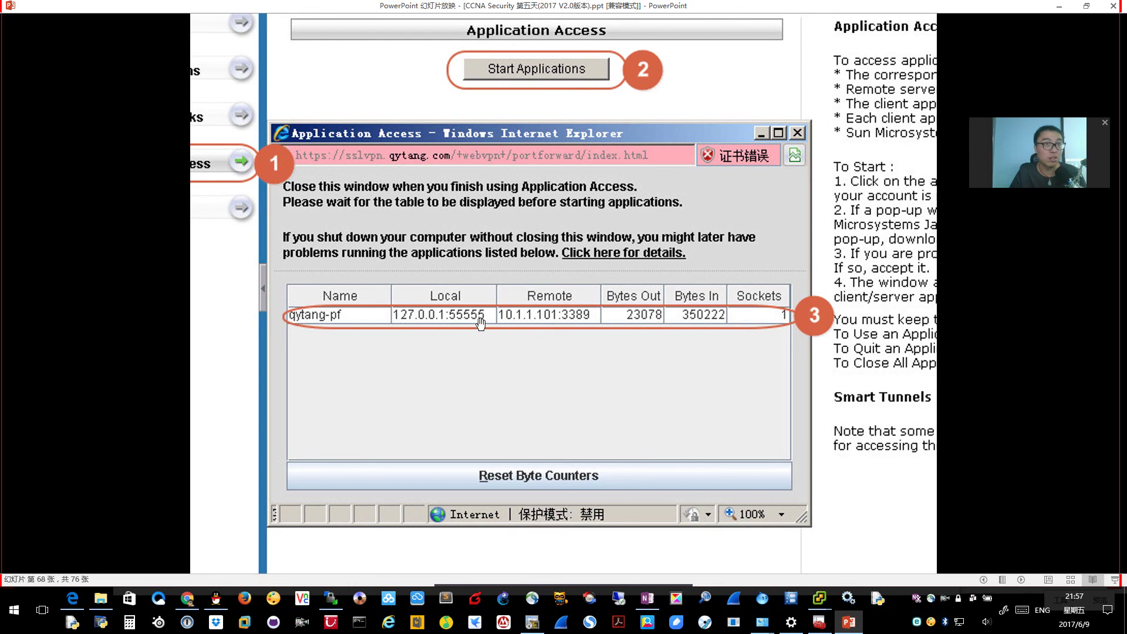
drag(480, 321, 442, 322)
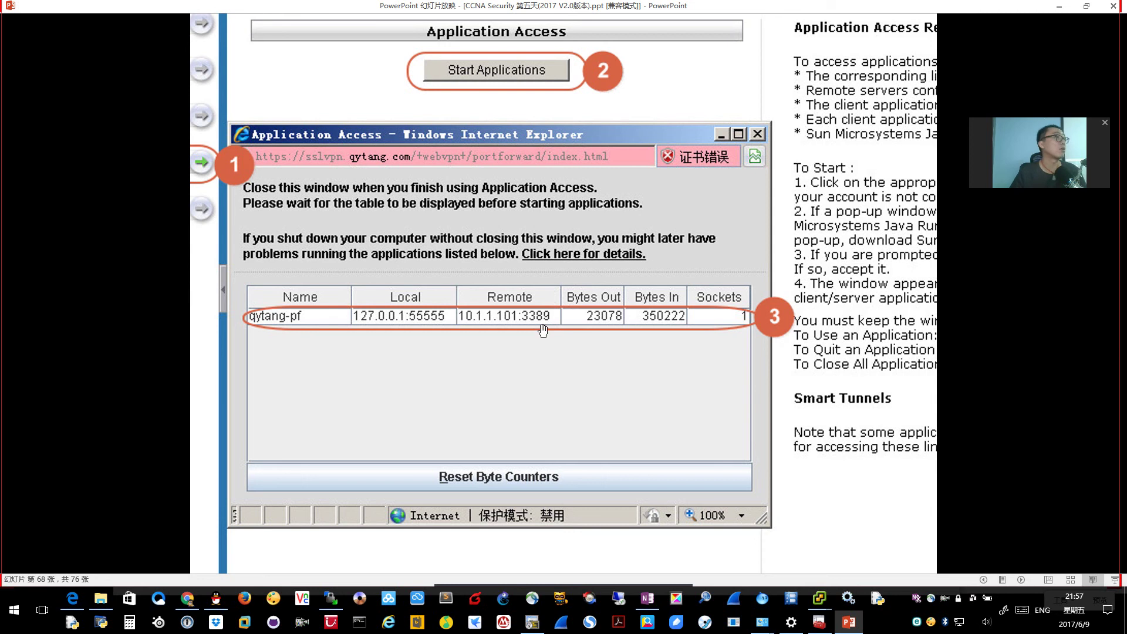
scroll(530, 357, down, 1)
scroll(531, 356, down, 2)
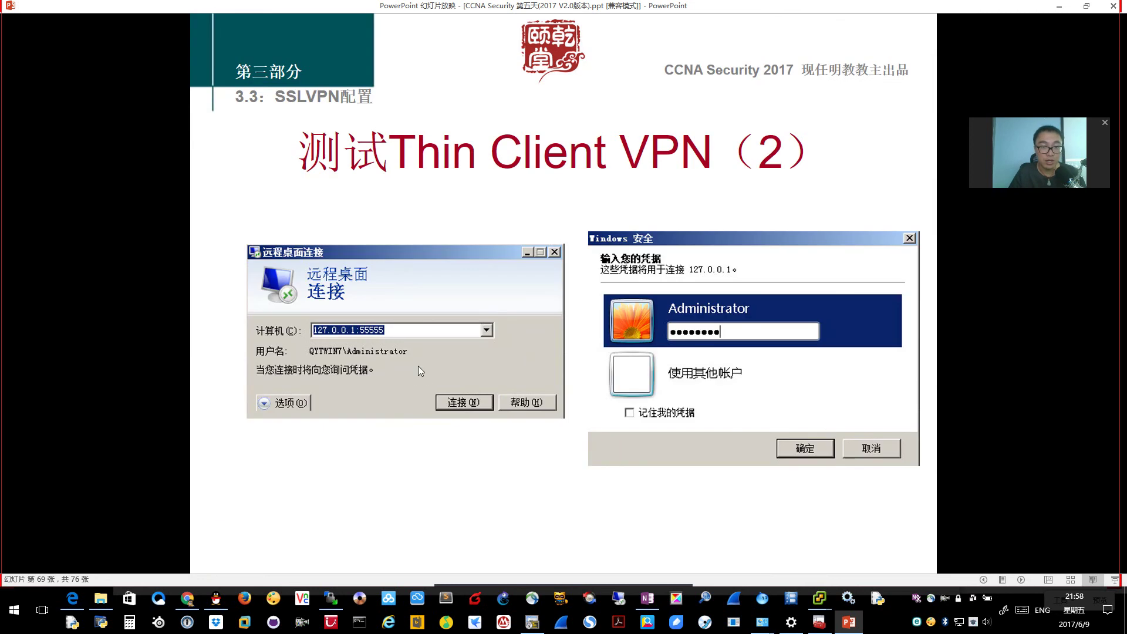
scroll(418, 365, up, 2)
scroll(329, 317, down, 1)
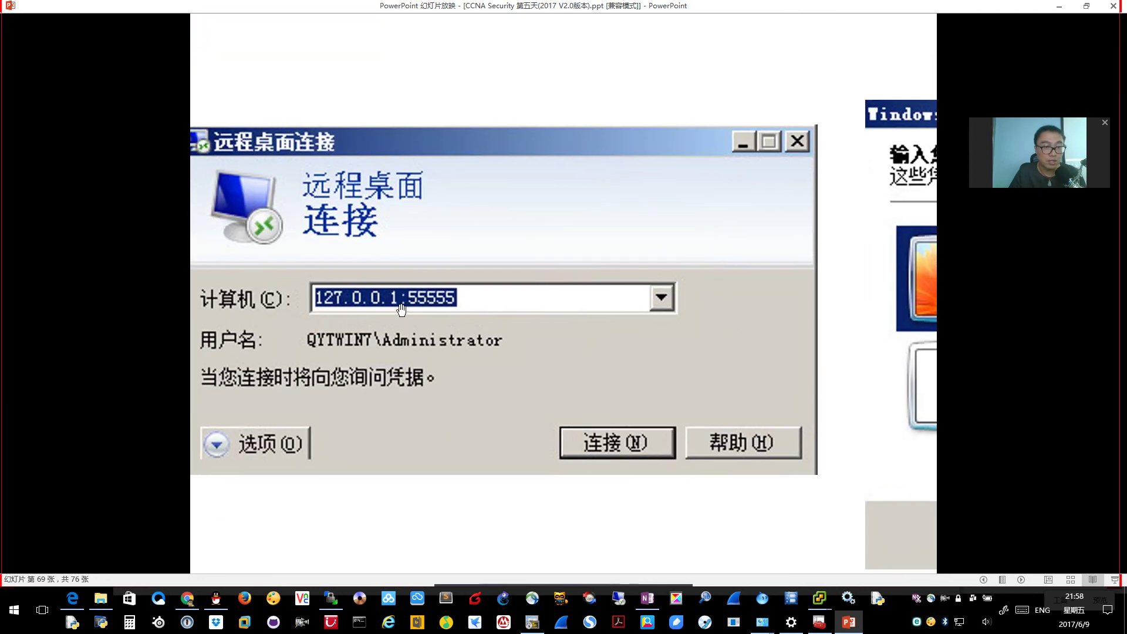
drag(653, 331, 385, 327)
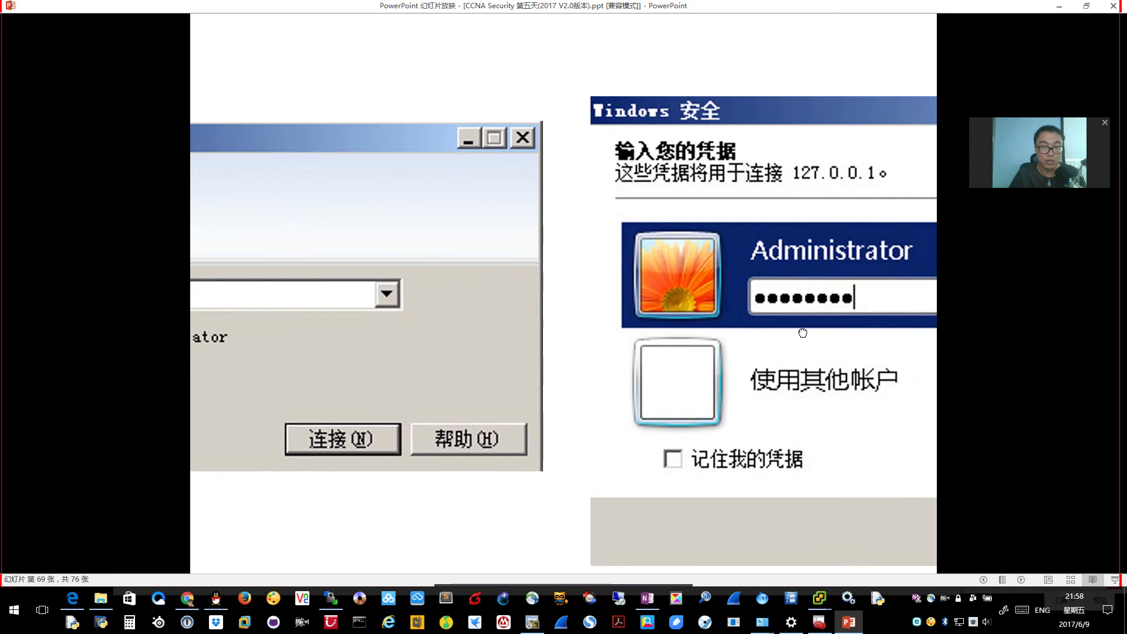
drag(802, 333, 731, 302)
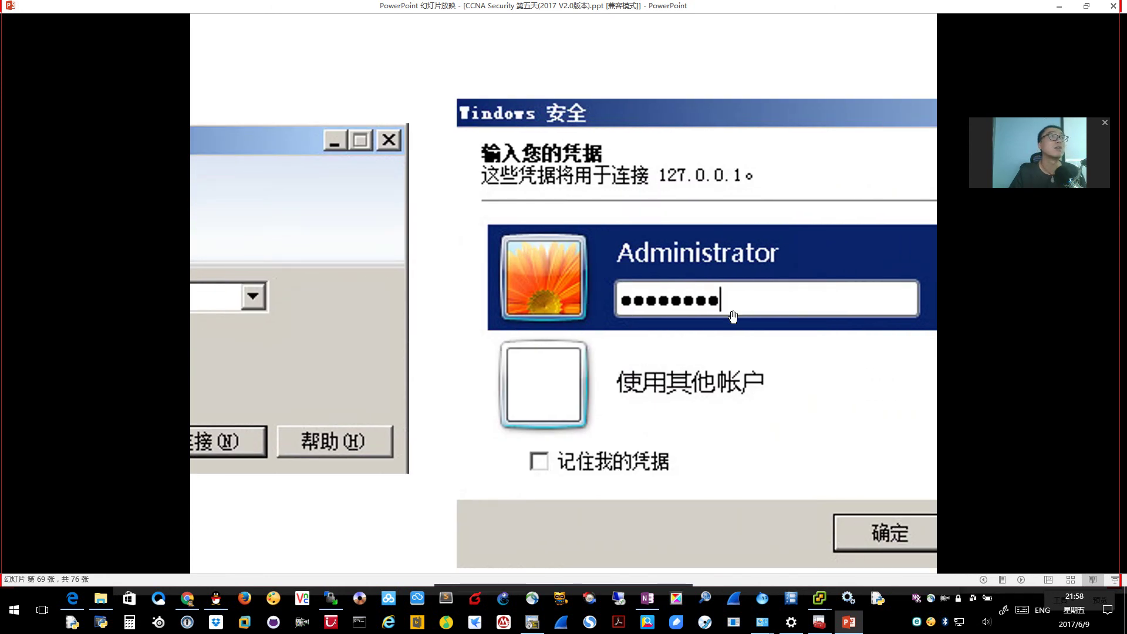
key(Escape)
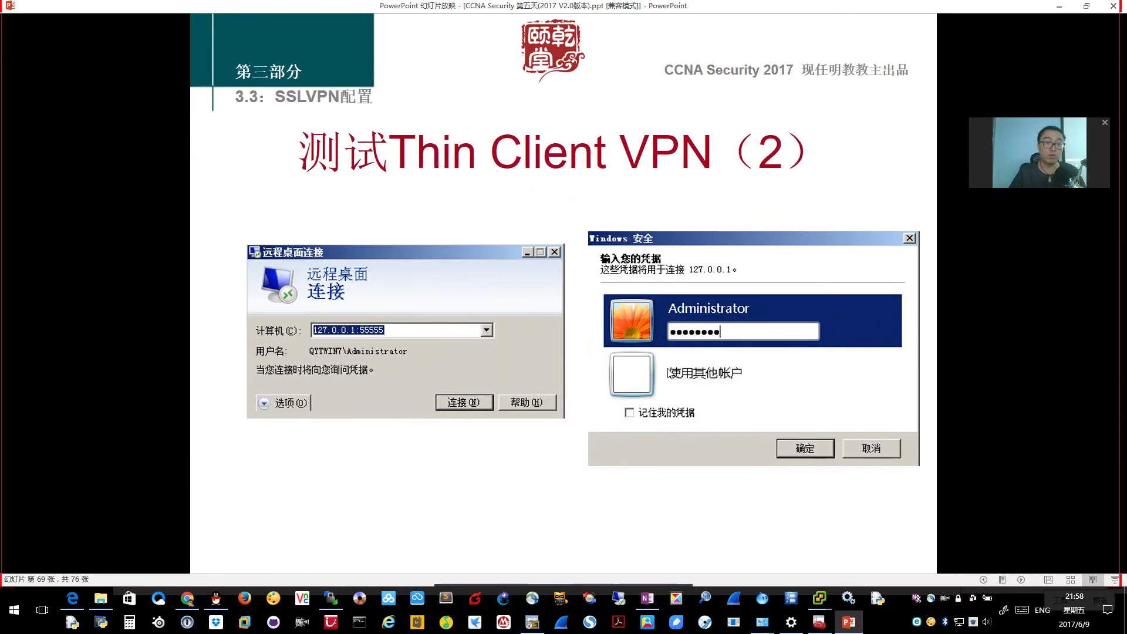
- Return to the VM console and accept the risk of running Cisco's applet from 202.100.1.100
mouse_move(824, 594)
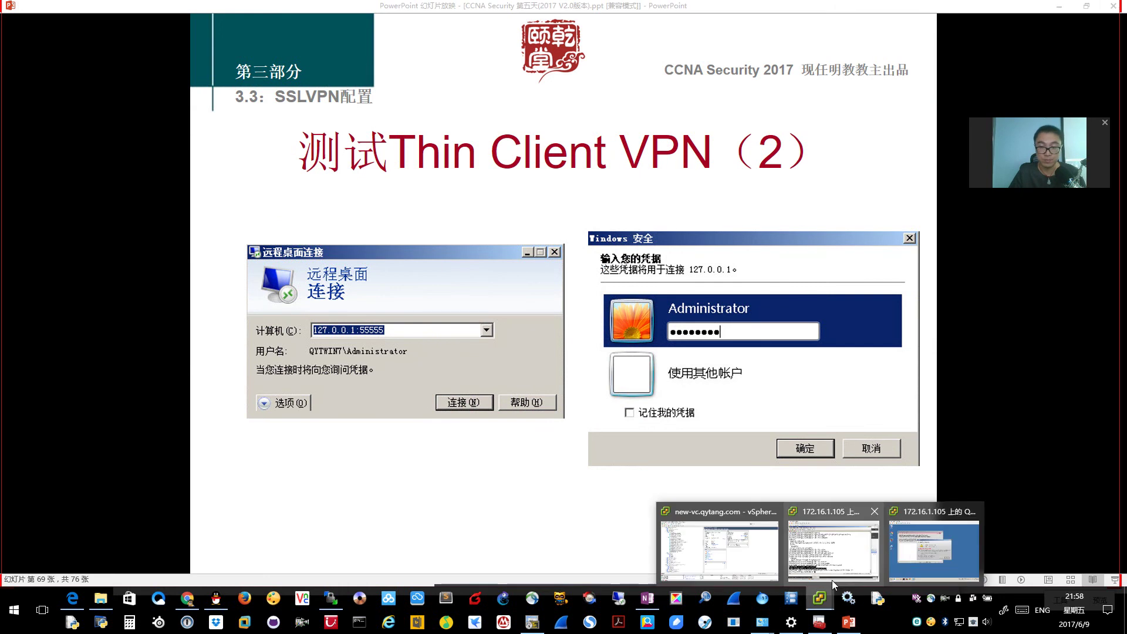
click(911, 559)
click(483, 371)
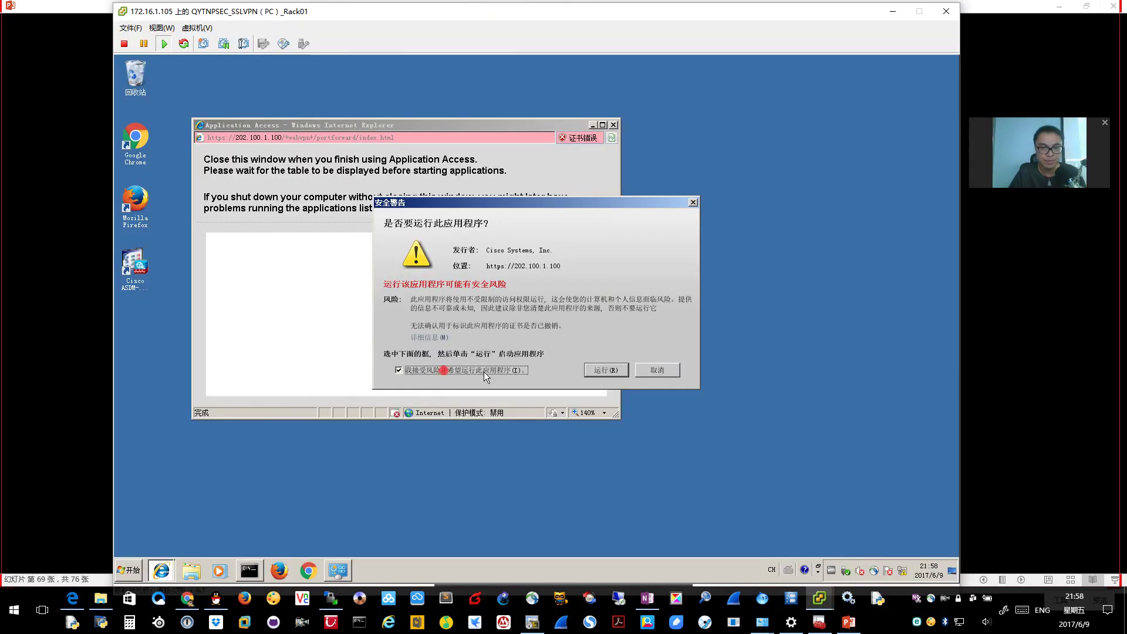
- Run the port-forwarding applet, launch mstsc, and connect to 127.0.0.1:55555
click(607, 371)
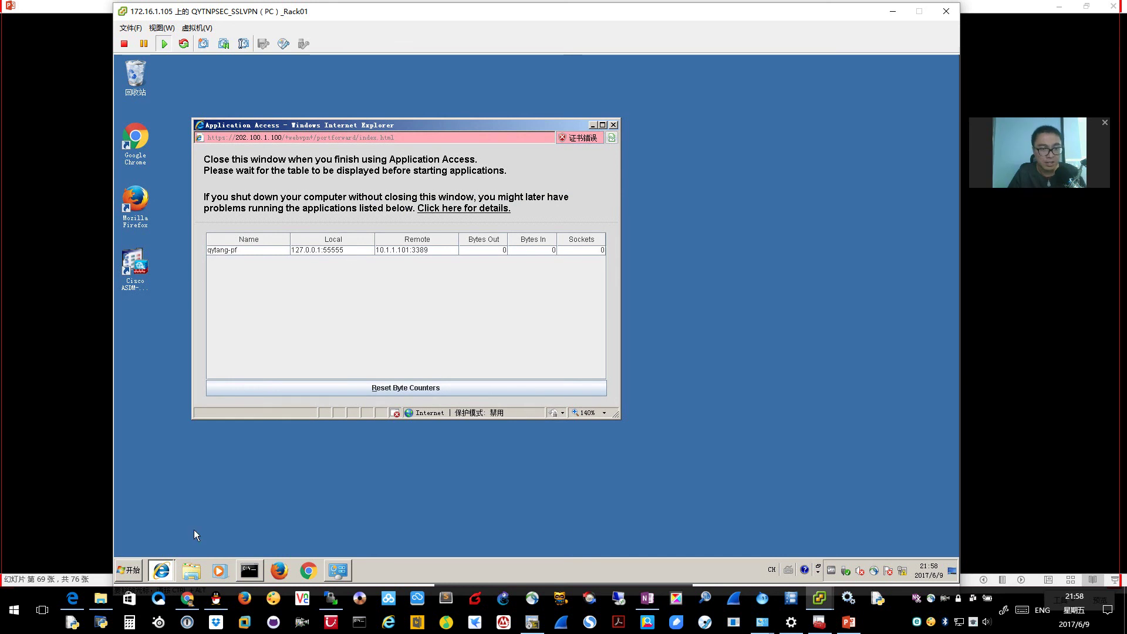
key(super+r)
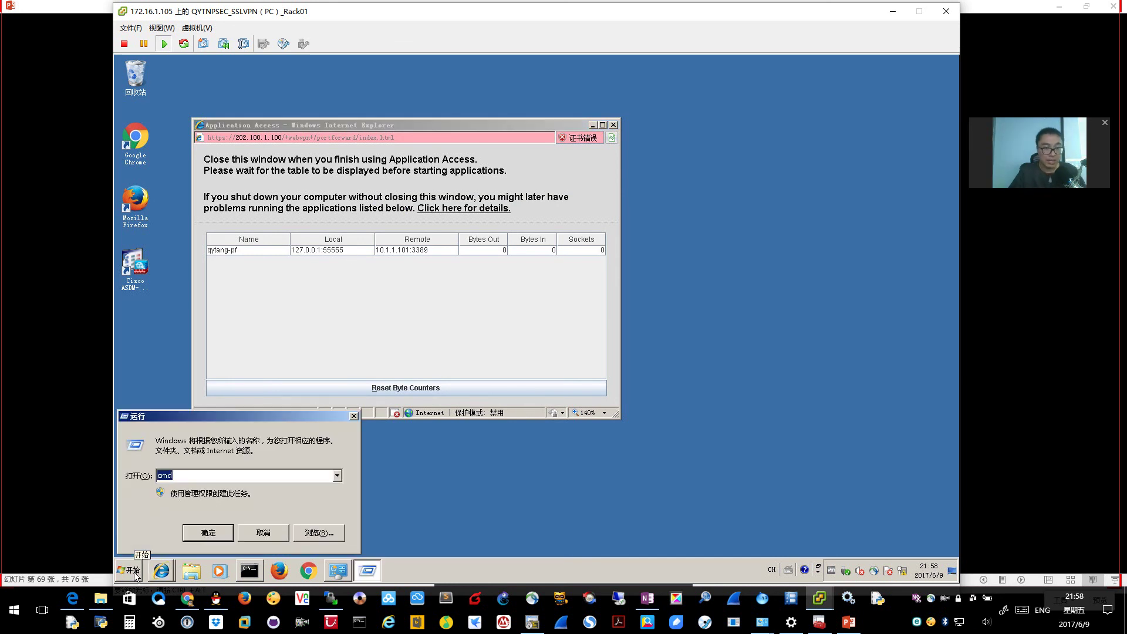
text(mstsc)
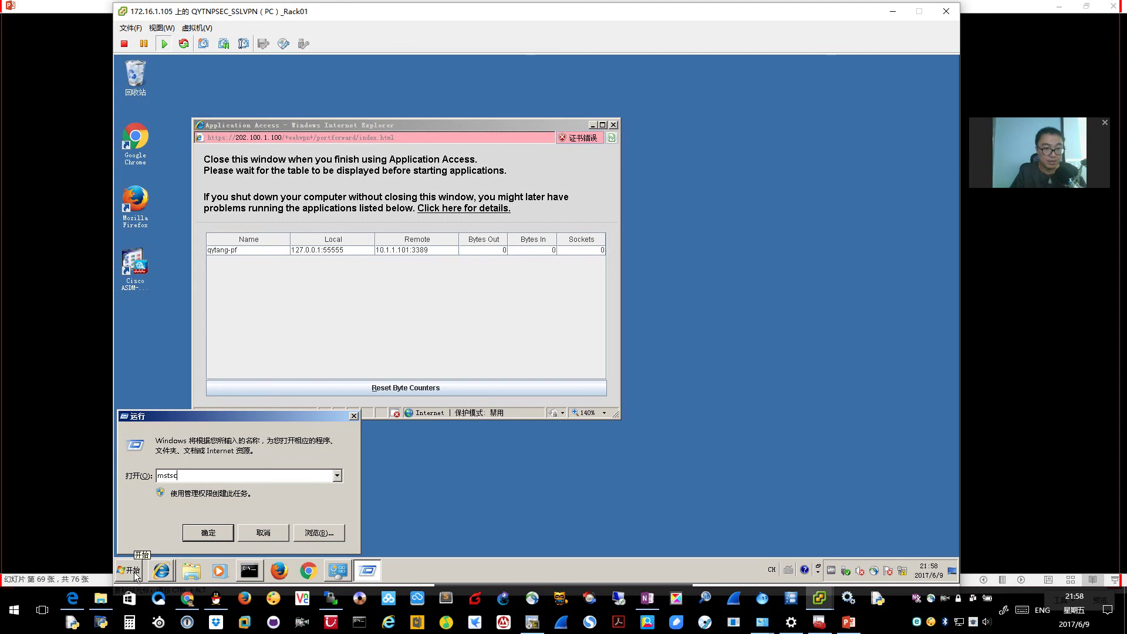
key(Return)
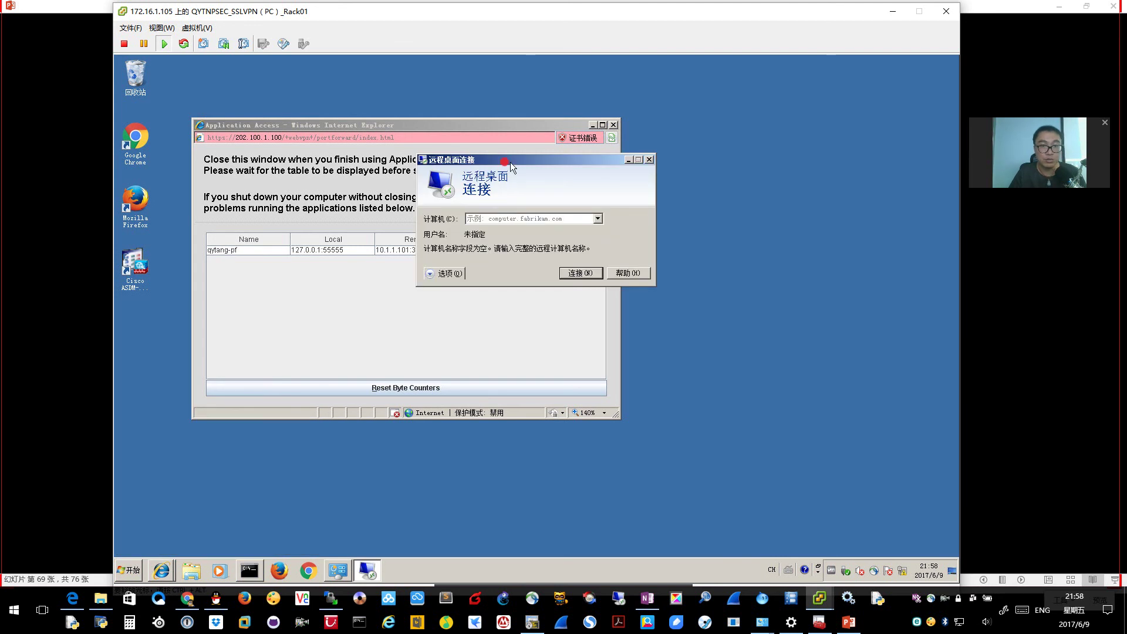
drag(510, 162, 667, 243)
click(664, 300)
text(127.0.0.1)
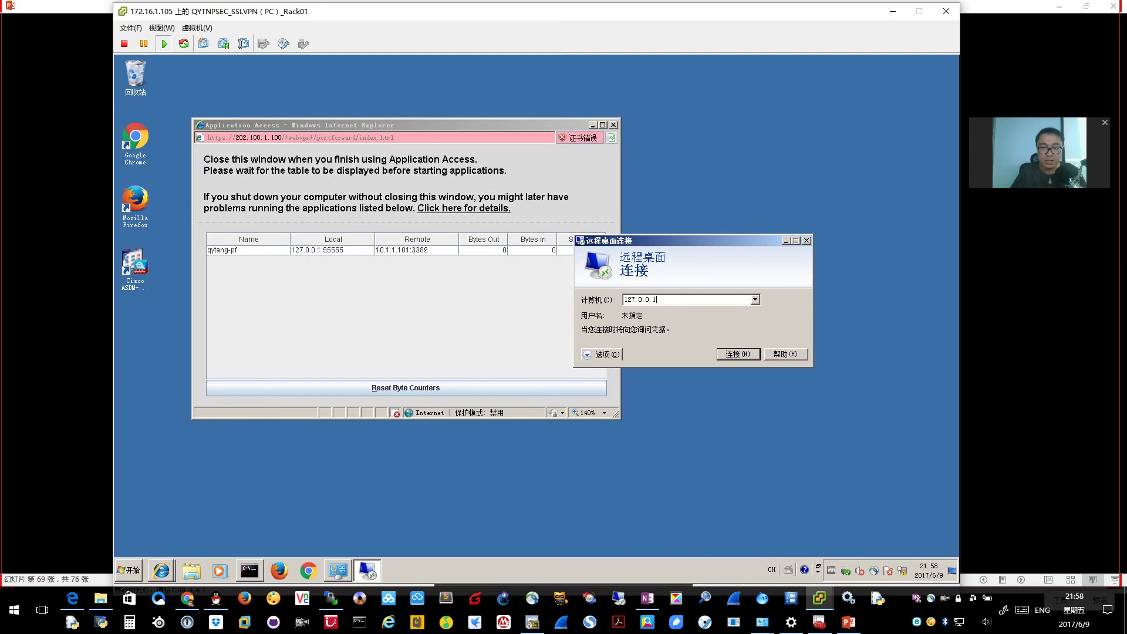
text(:55555)
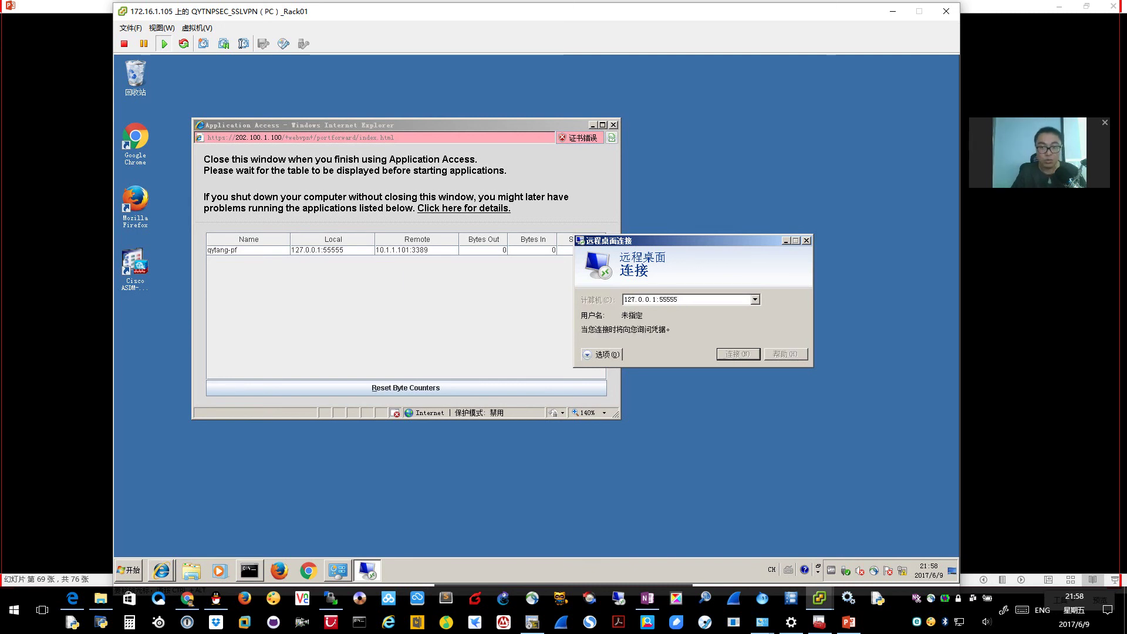
key(Return)
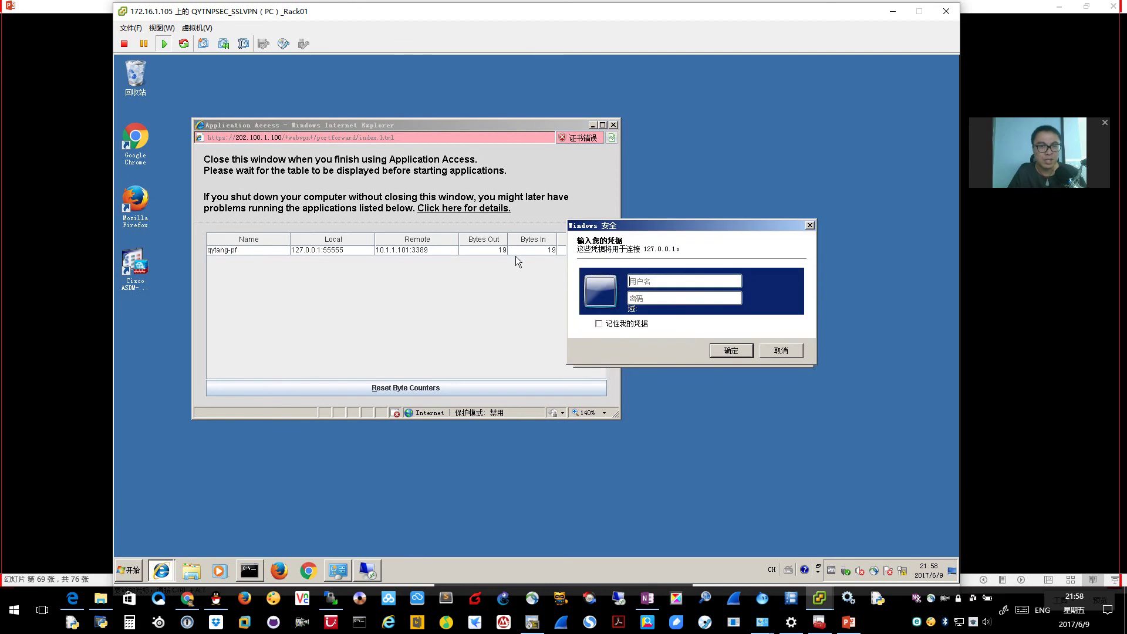
- Log in as administrator and confirm the qytang-pf forward shows one socket
text(administr)
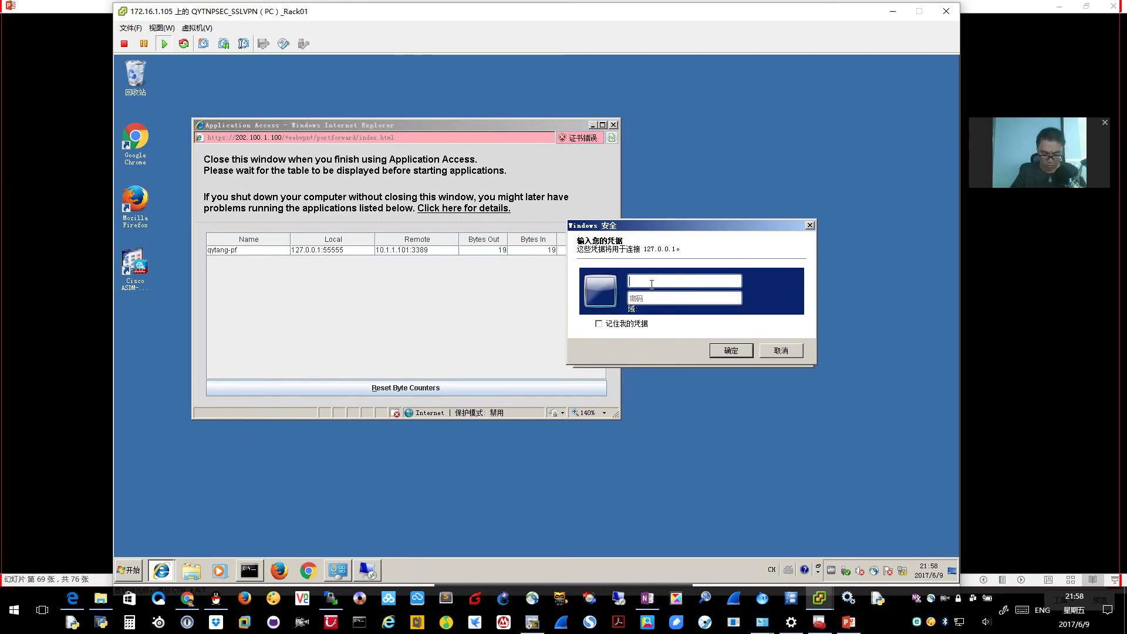
text(ator)
key(Tab)
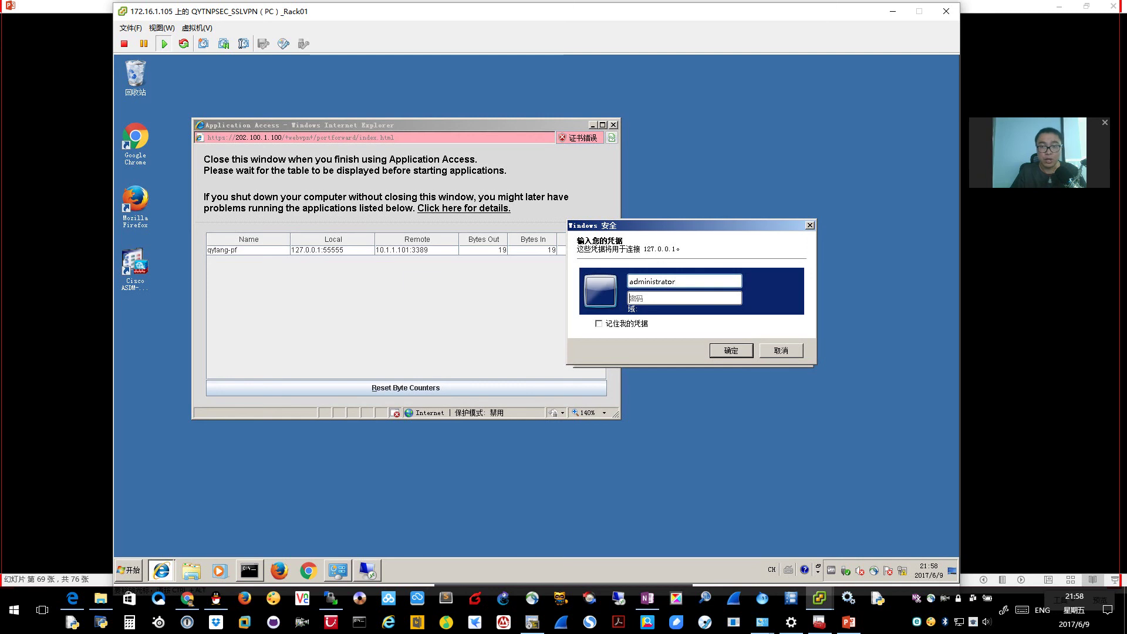
key(Return)
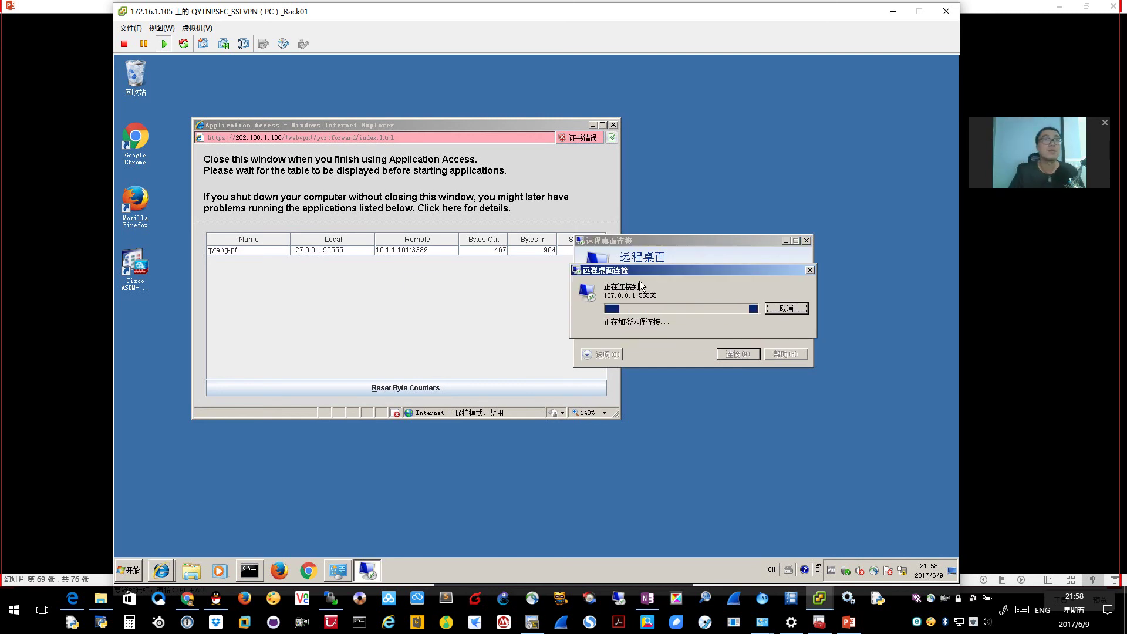
drag(481, 125, 432, 128)
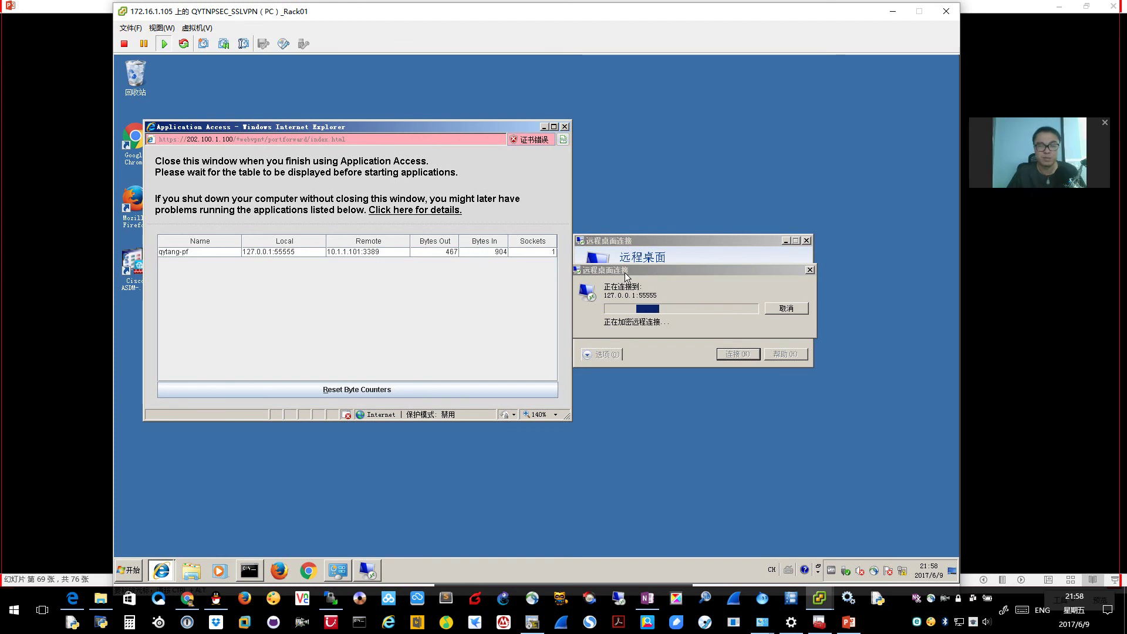
drag(639, 272, 586, 270)
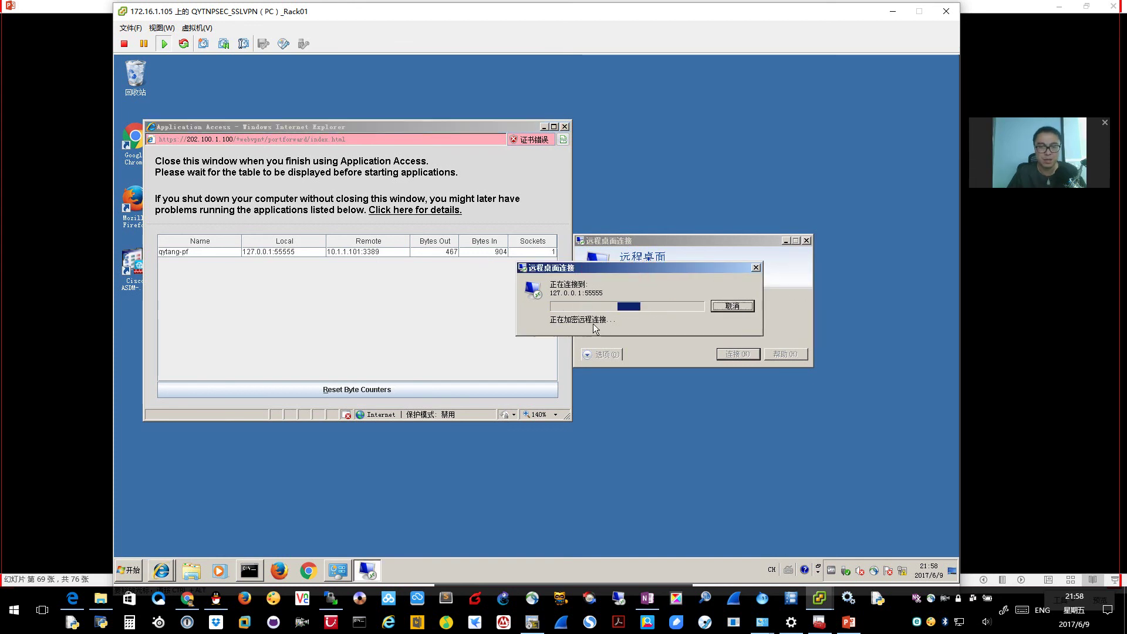
click(818, 620)
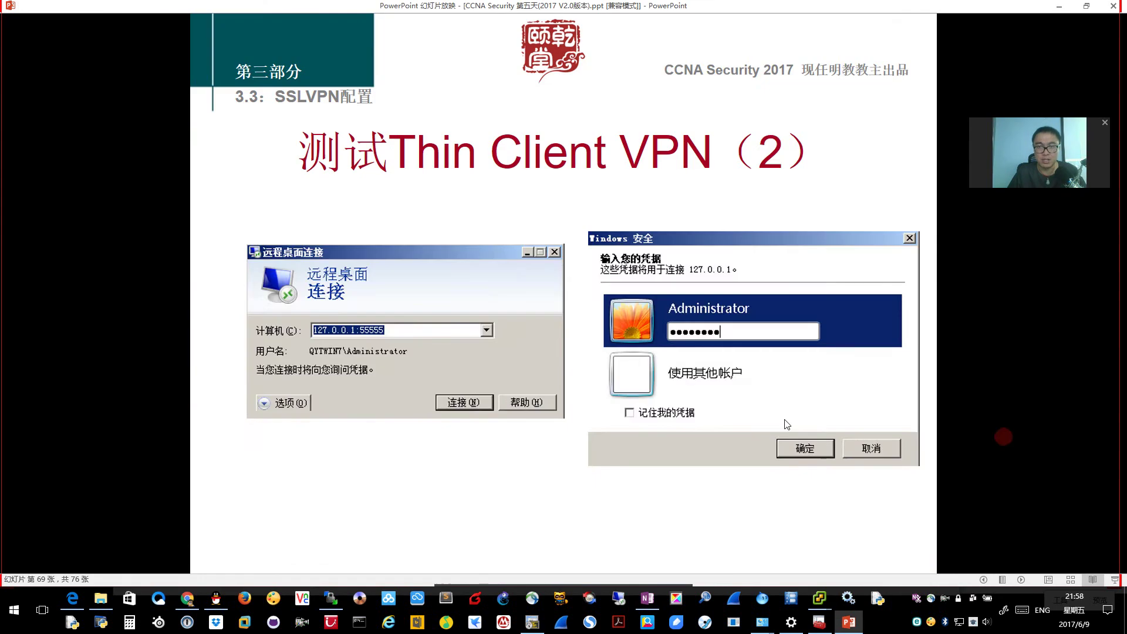
- View slide 70's netstat screenshot of the established 3389 session, then scroll back to slide 57
key(Right)
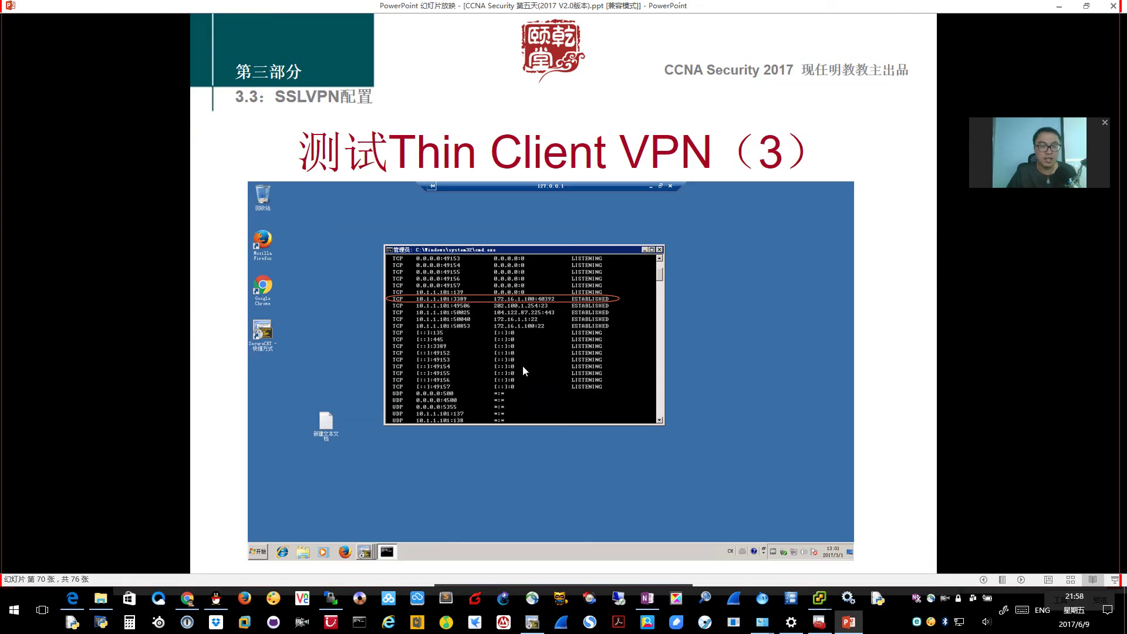
click(523, 365)
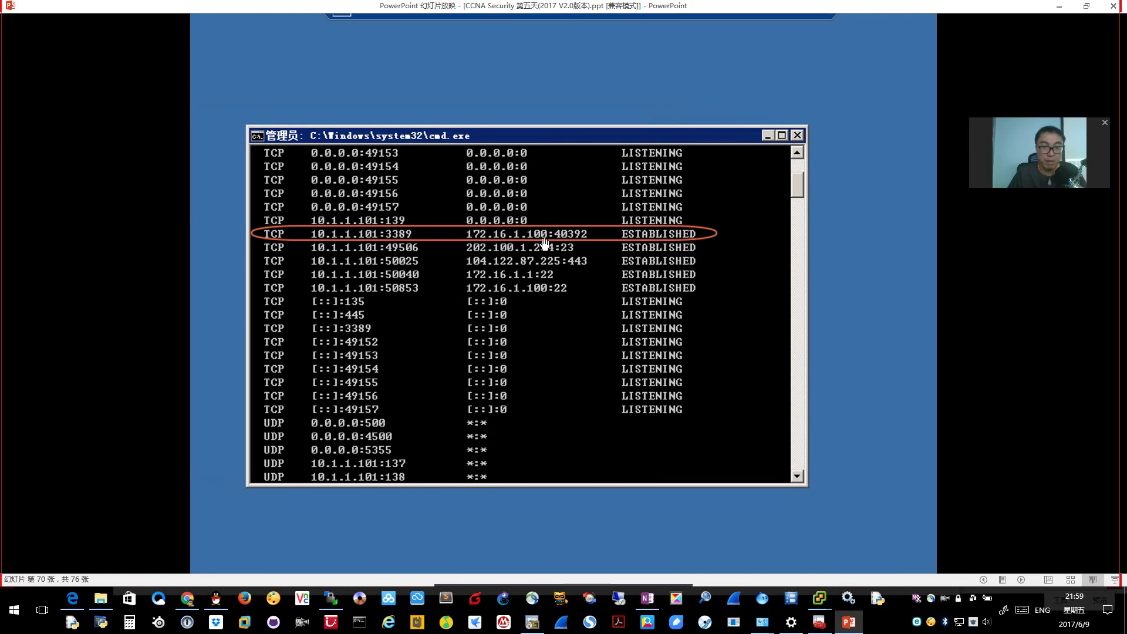
scroll(545, 243, up, 10)
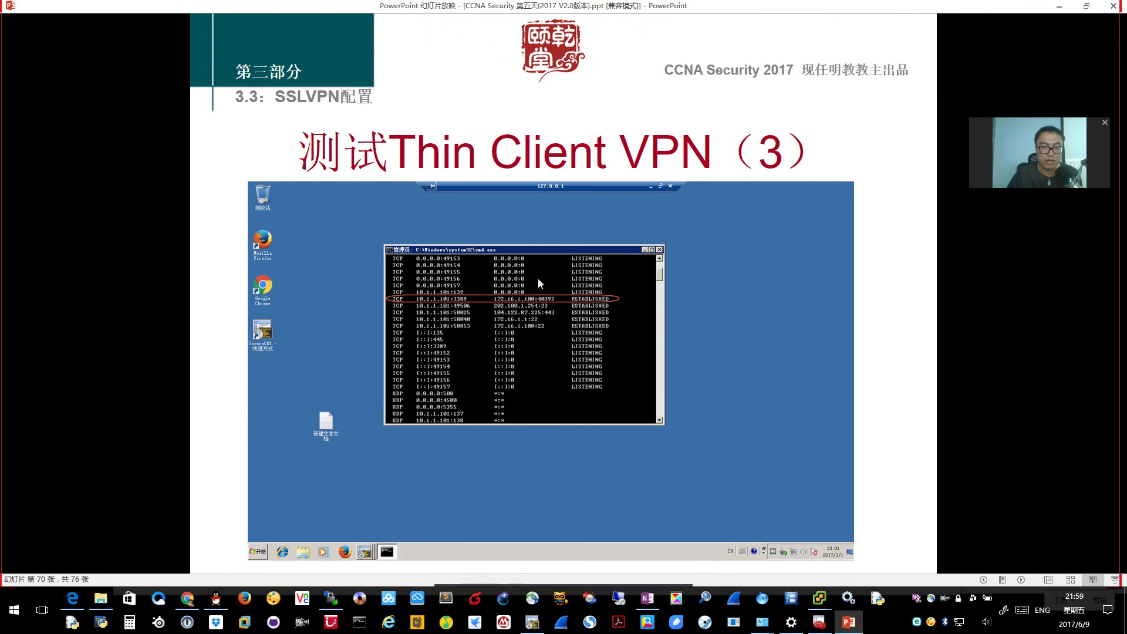
scroll(538, 283, up, 3)
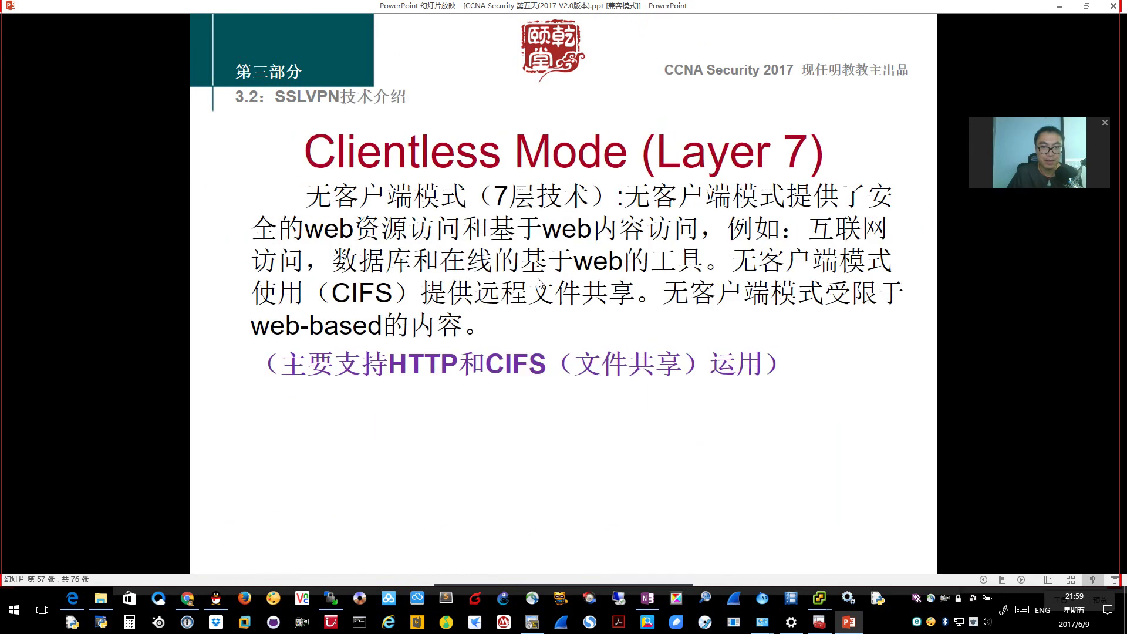